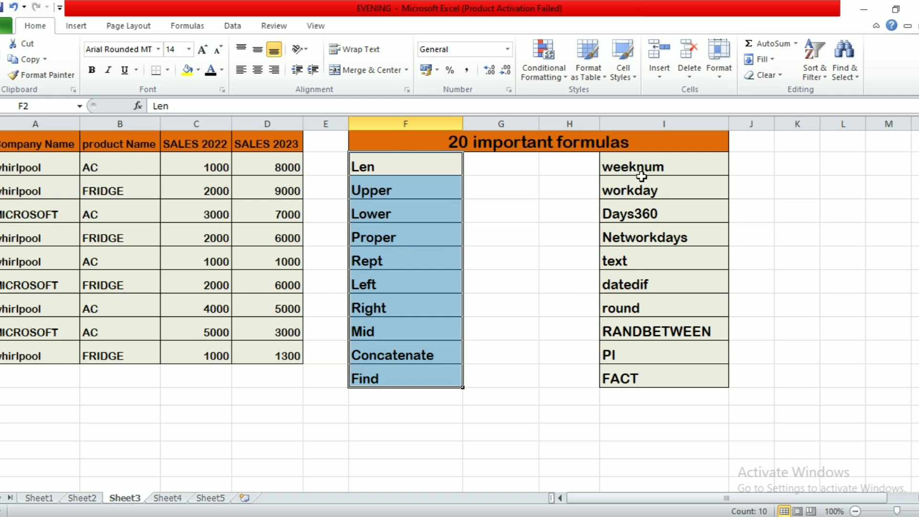
Enter a LEN formula in G2, beside the Len label, that counts the characters of the product name in B2
click(473, 164)
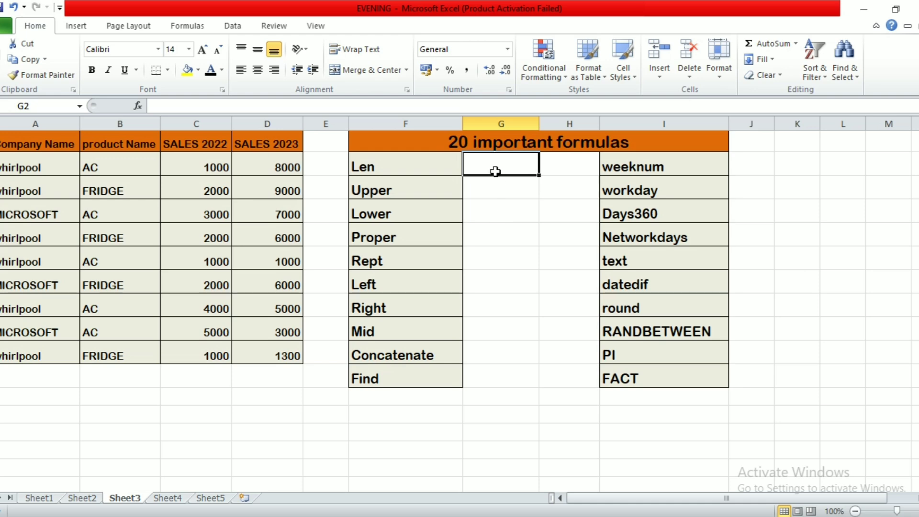
text(=)
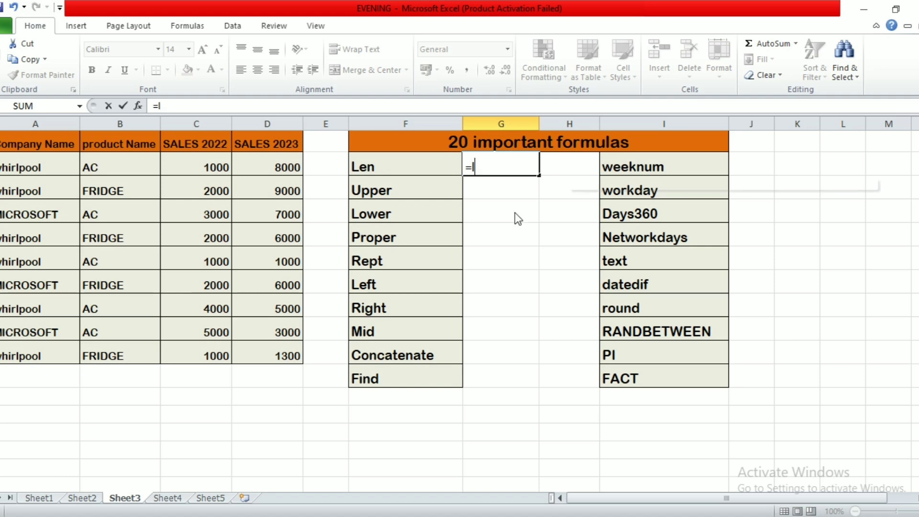
text(len)
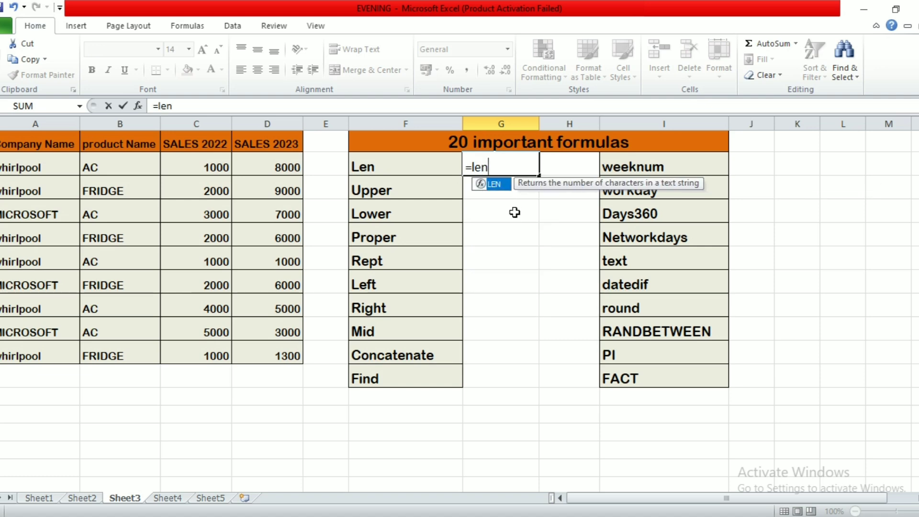
text(()
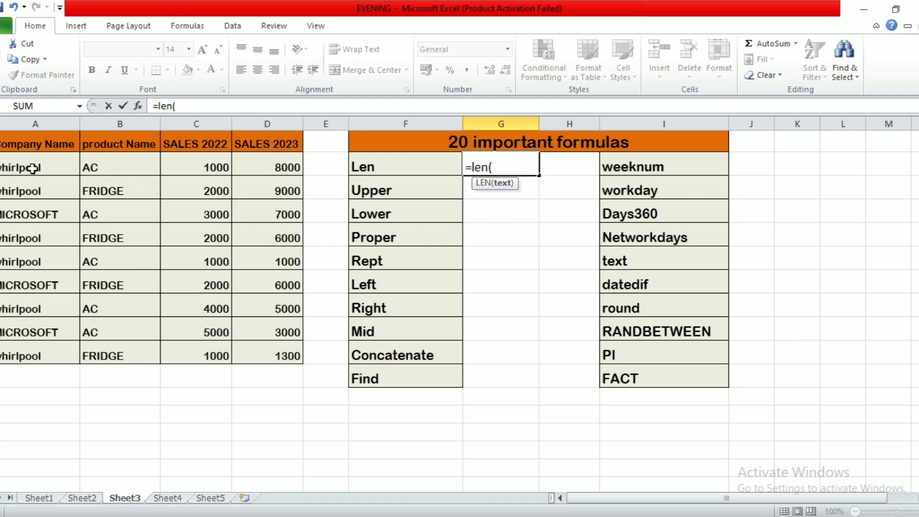
click(106, 165)
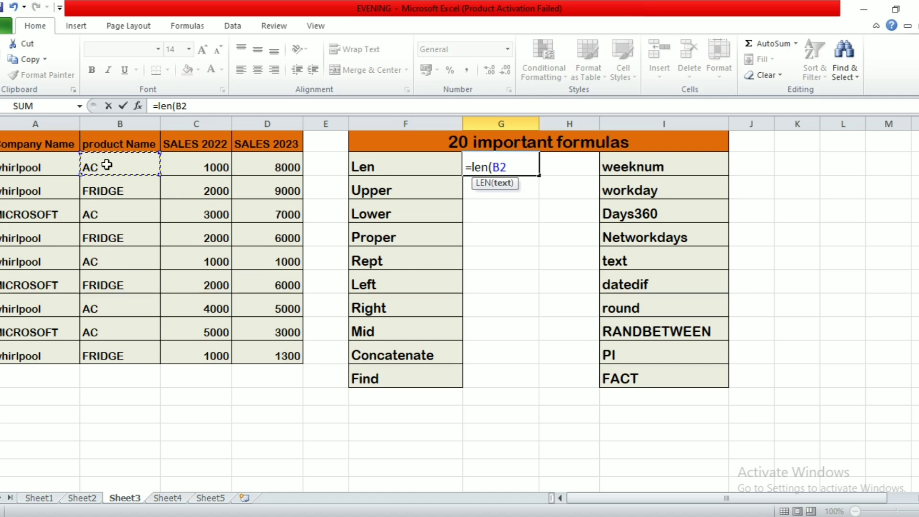
text())
key(Return)
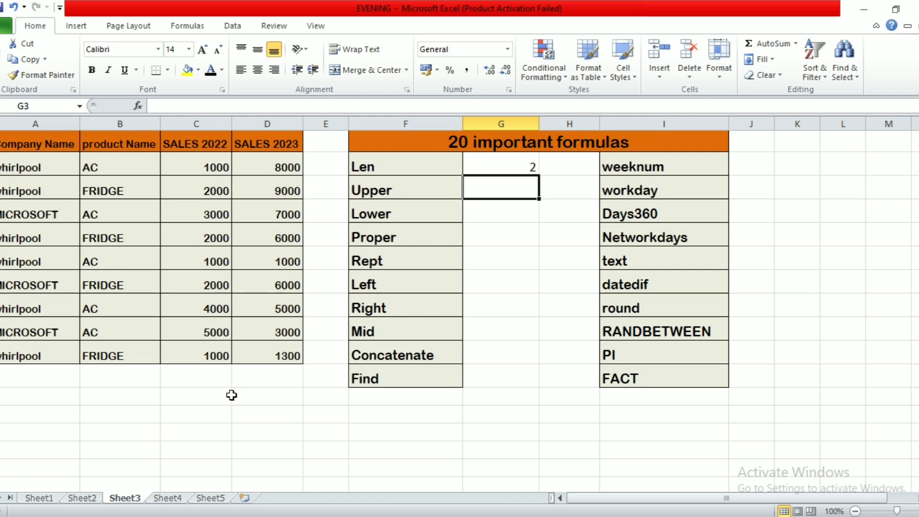
Enter the sample text "taj mahal" in cell C12, below the sales table
click(183, 400)
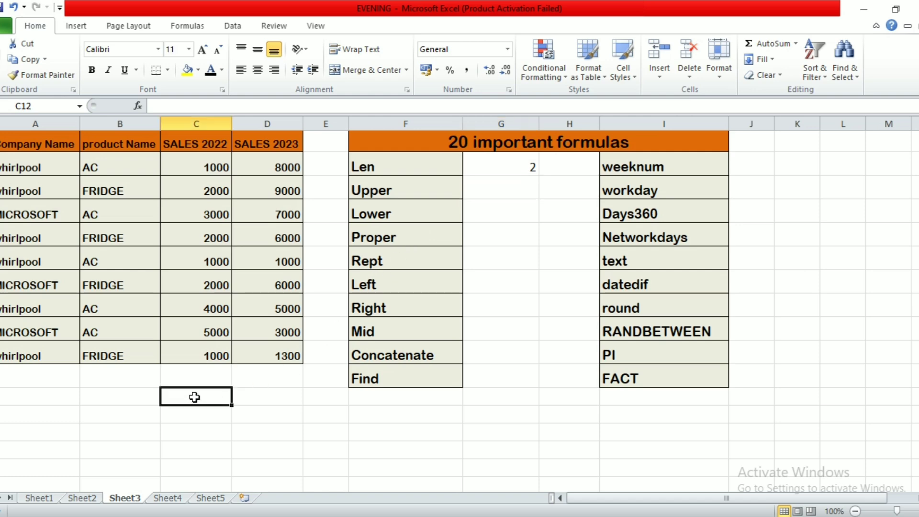
text(t)
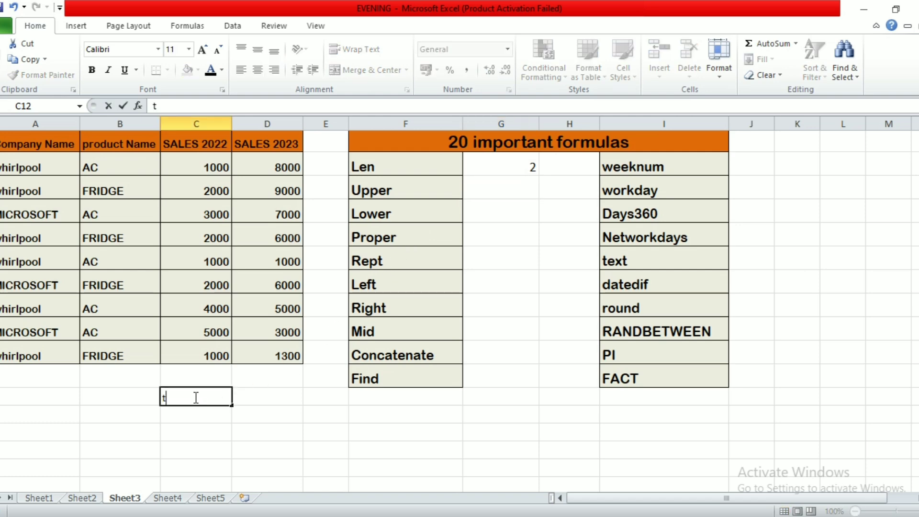
text(aj mahal)
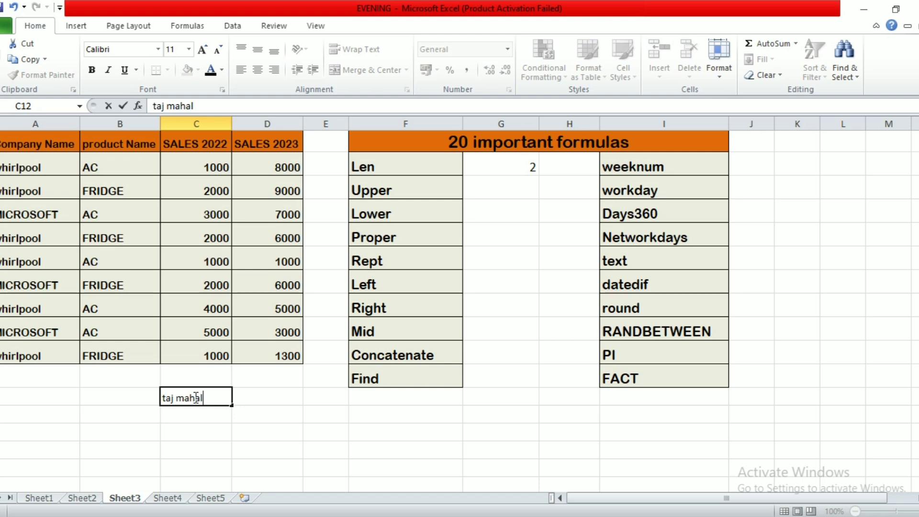
click(209, 420)
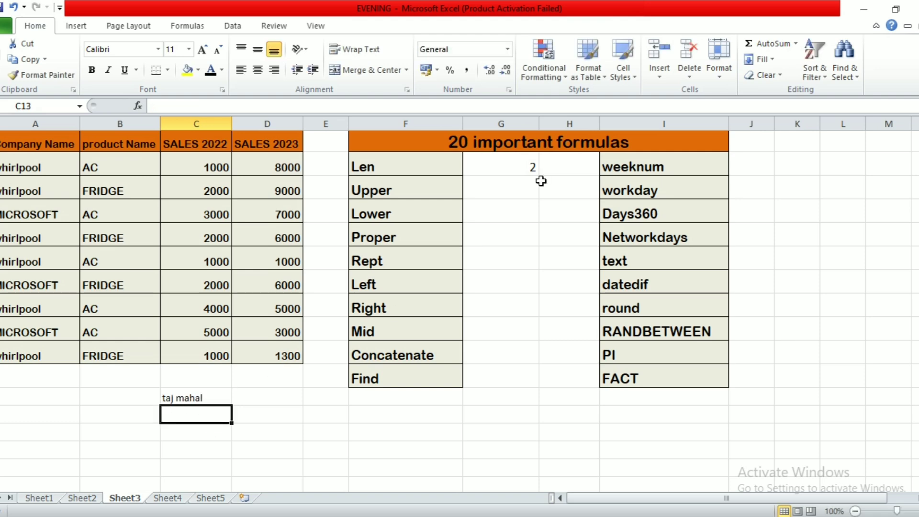
Enter a LEN formula in H2 that counts the characters of the sample text in C12
click(550, 169)
text(=le)
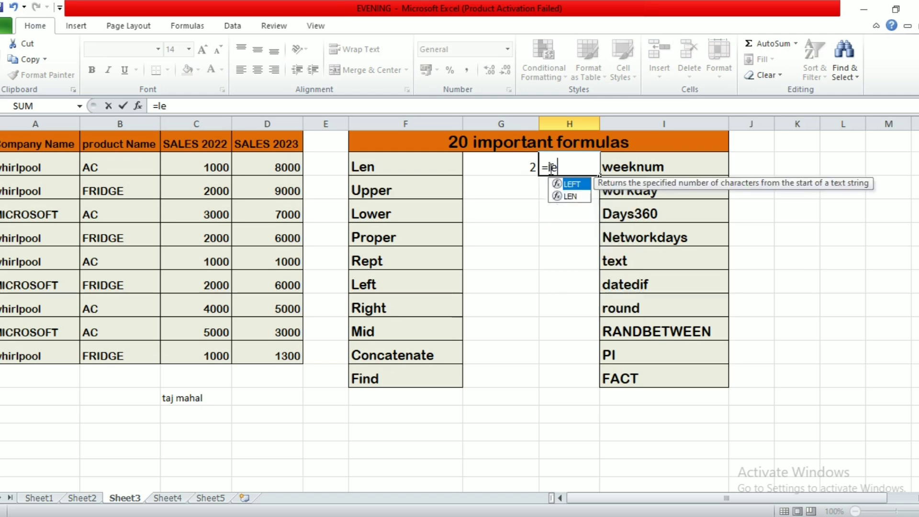
text(n()
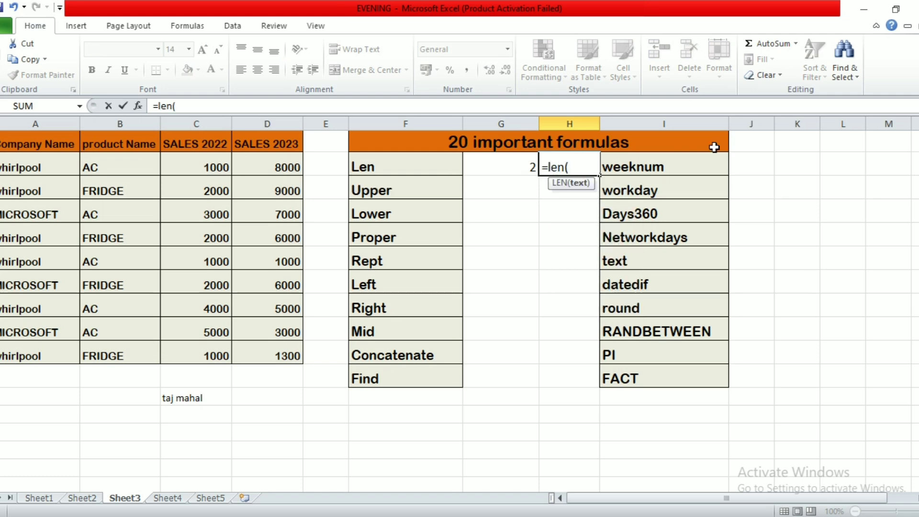
click(197, 403)
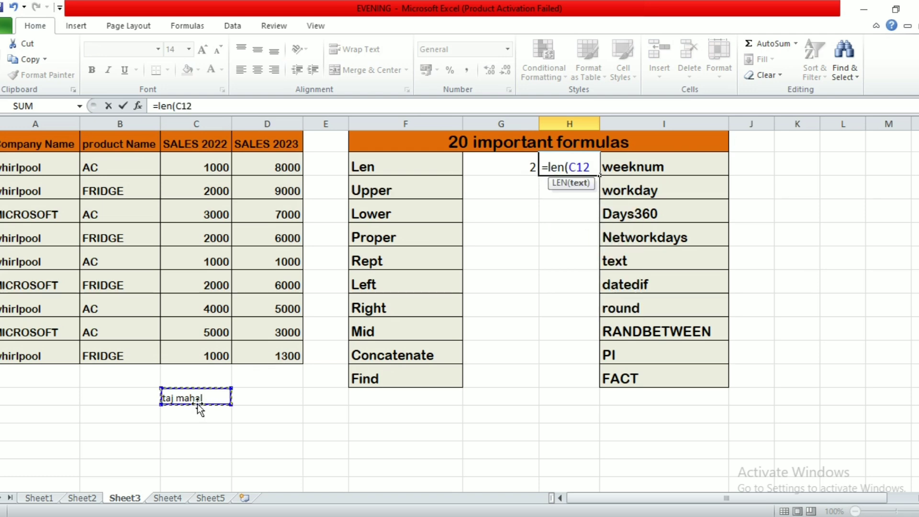
text())
key(Return)
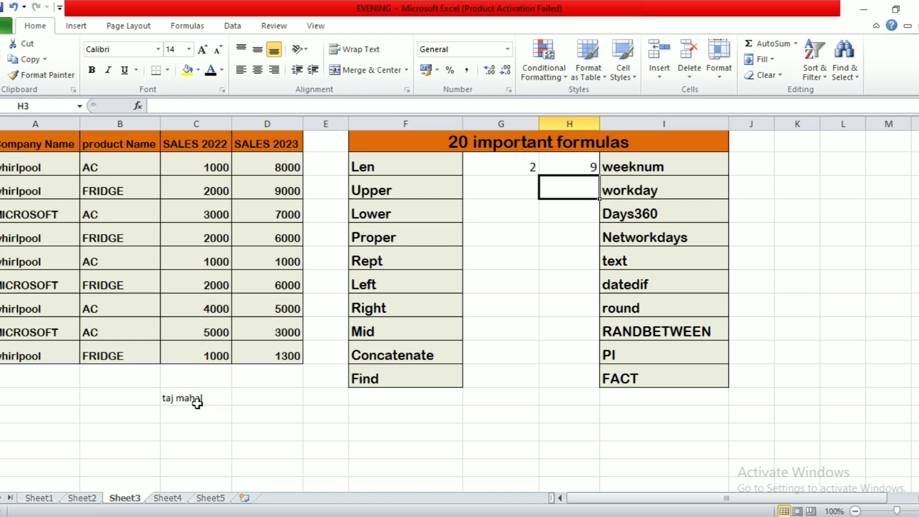
Enter an UPPER formula in G3, beside the Upper label, that converts the text in I2 to uppercase
click(499, 189)
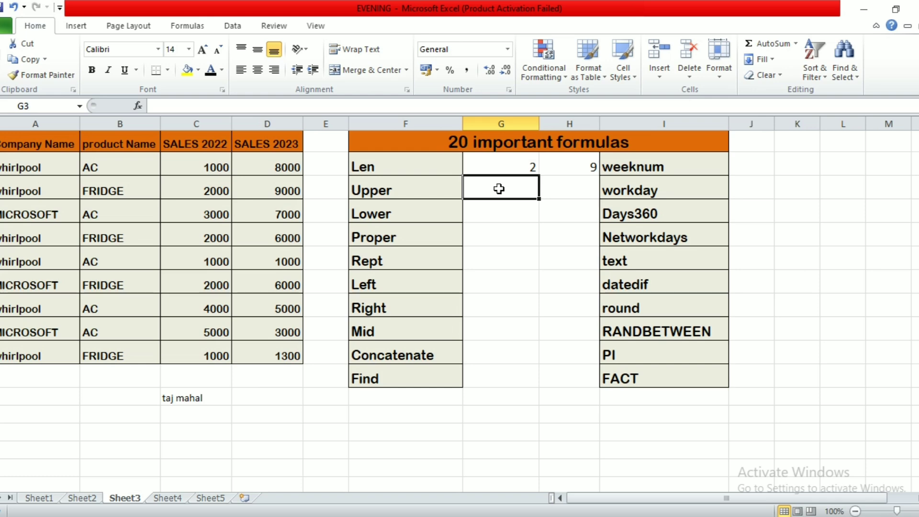
text(=)
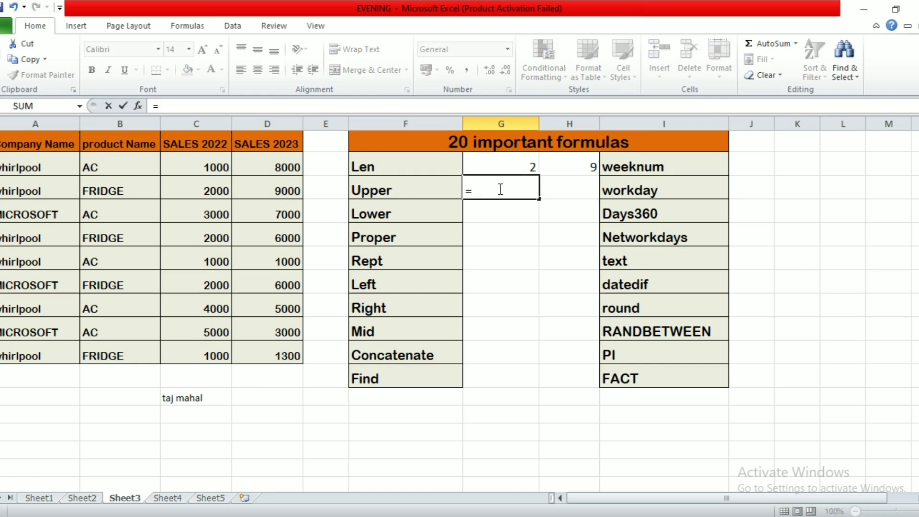
text(upper)
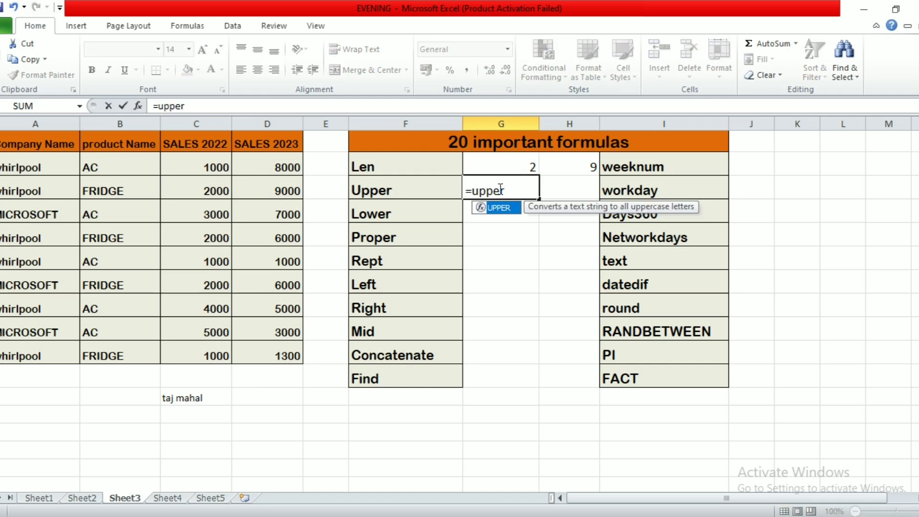
text(()
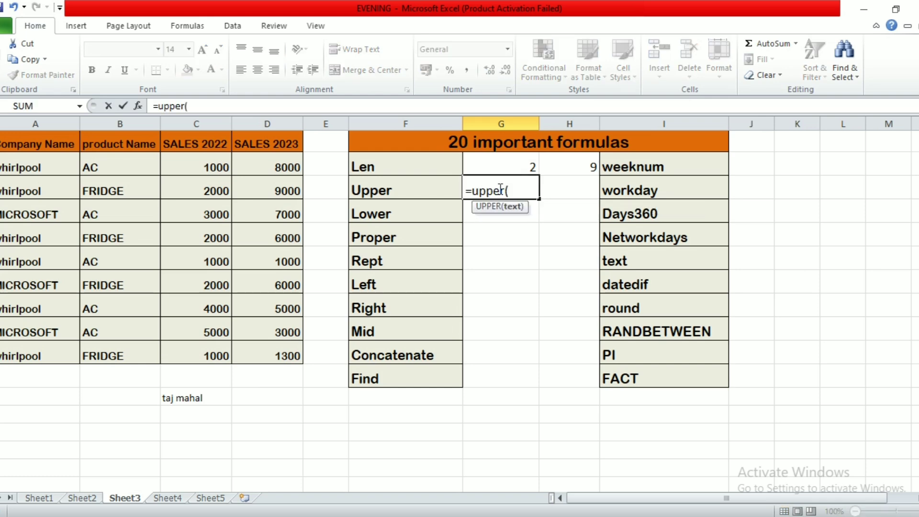
click(638, 162)
text())
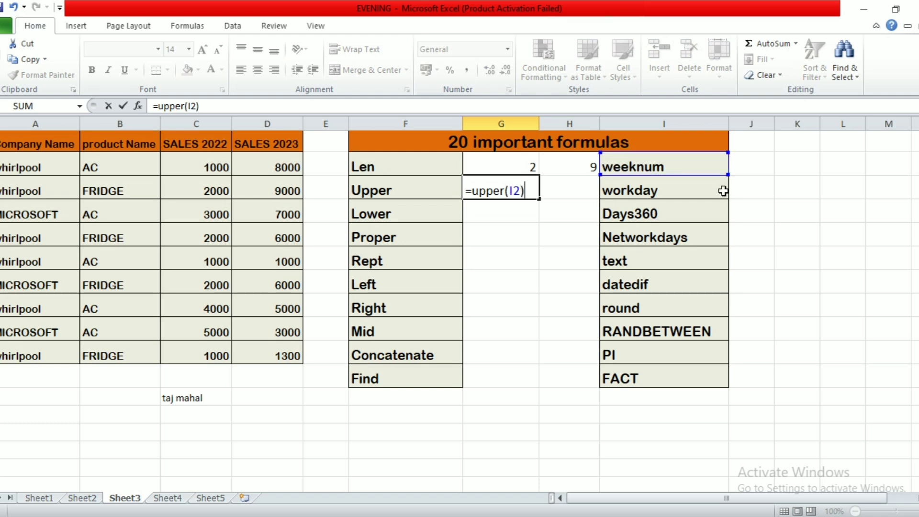
key(Return)
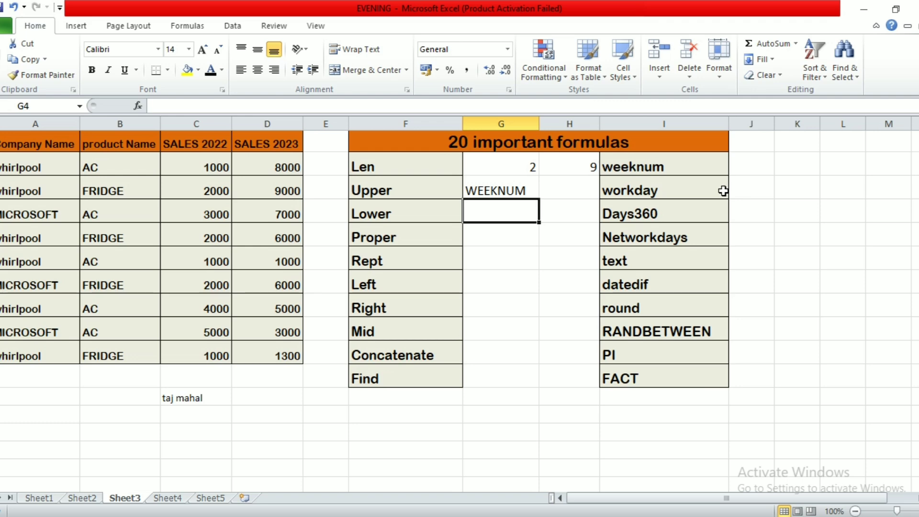
Enter a LOWER formula in G4, beside the Lower label, that converts the company name in A4 to lowercase
text(=low)
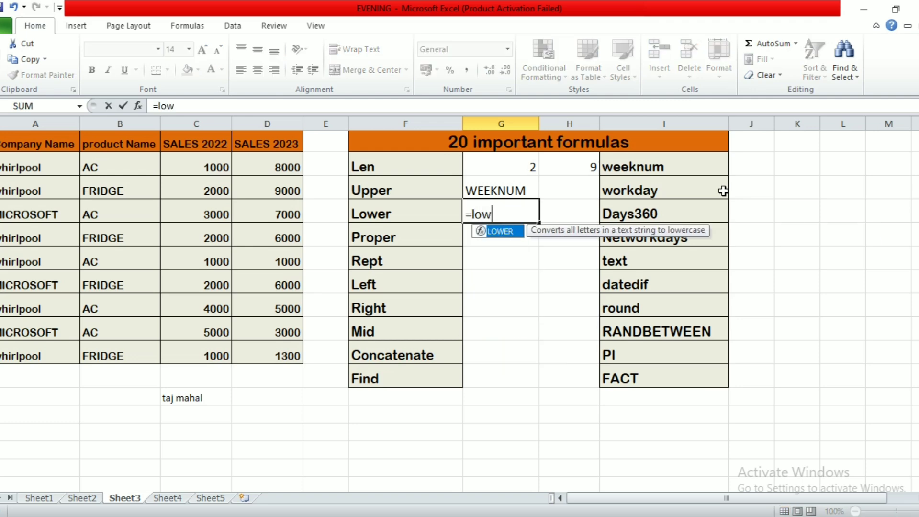
text(er()
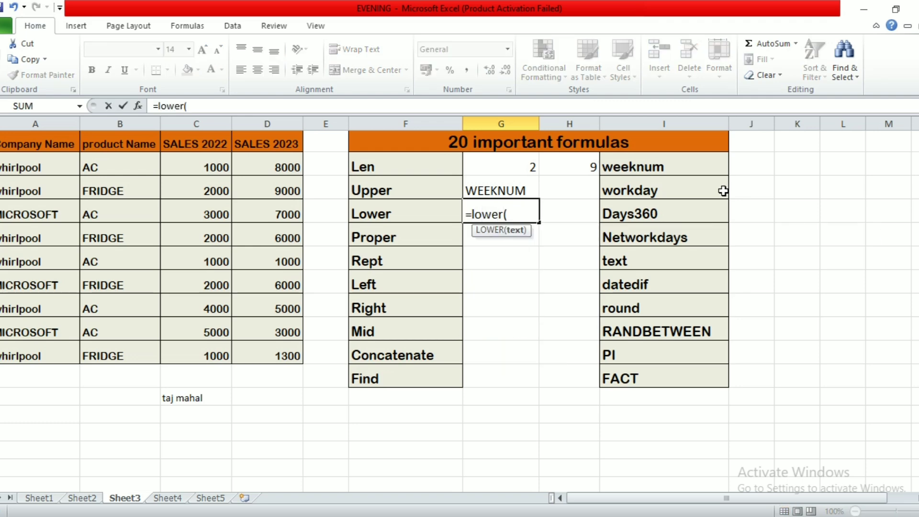
click(68, 213)
text())
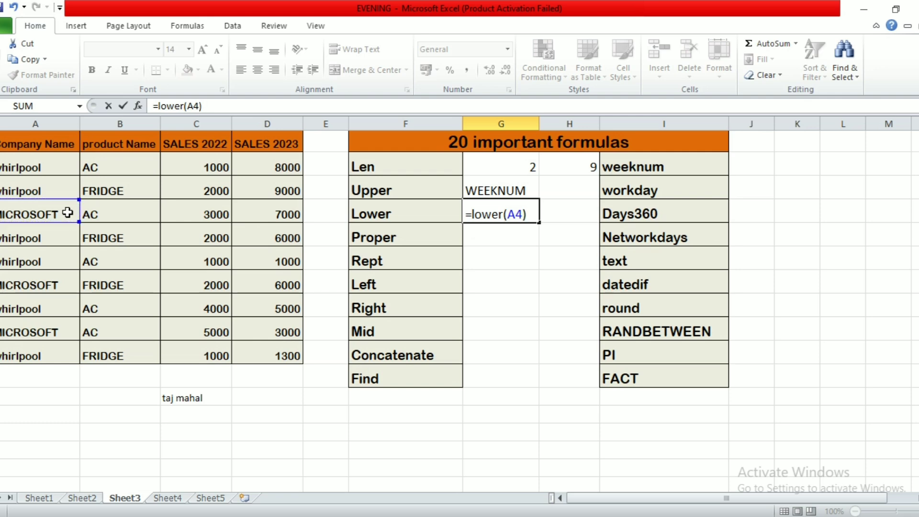
key(Return)
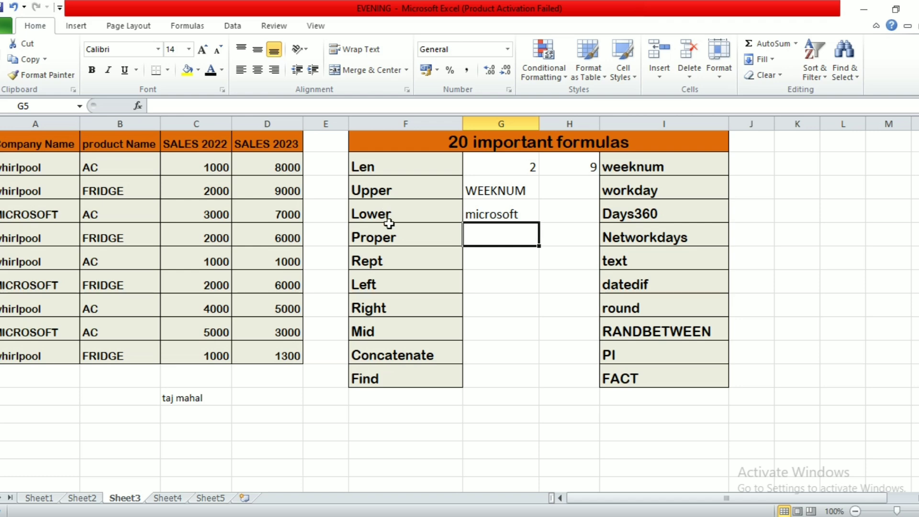
Enter a PROPER formula in G5, beside the Proper label, that capitalizes each word of the sample text in C12
text(=p)
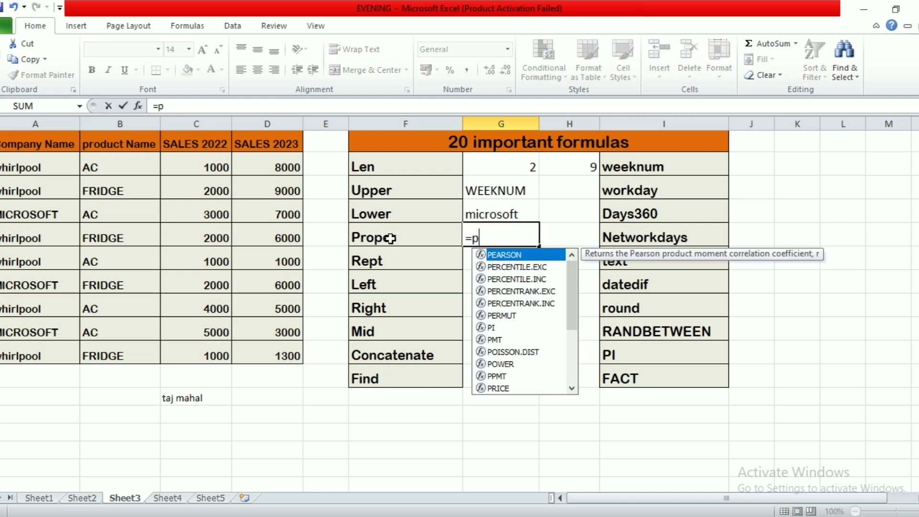
text(roper)
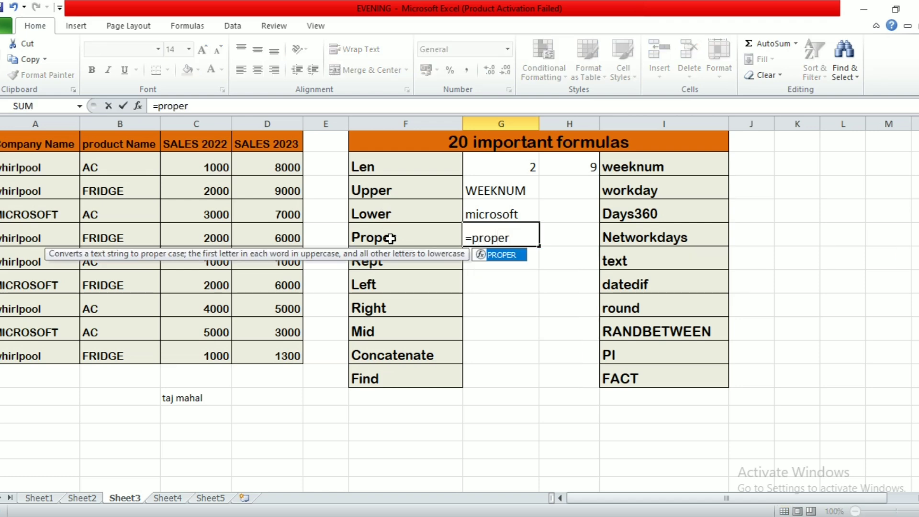
text(()
click(209, 396)
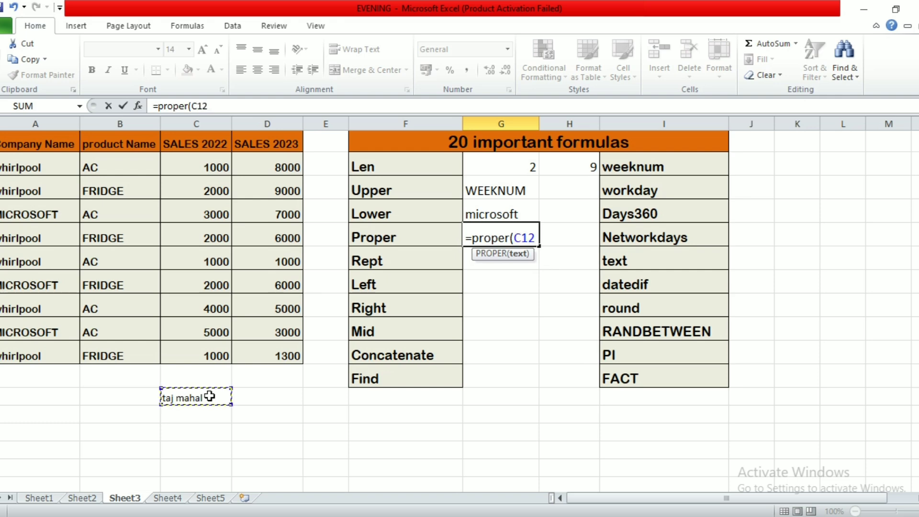
text())
key(Return)
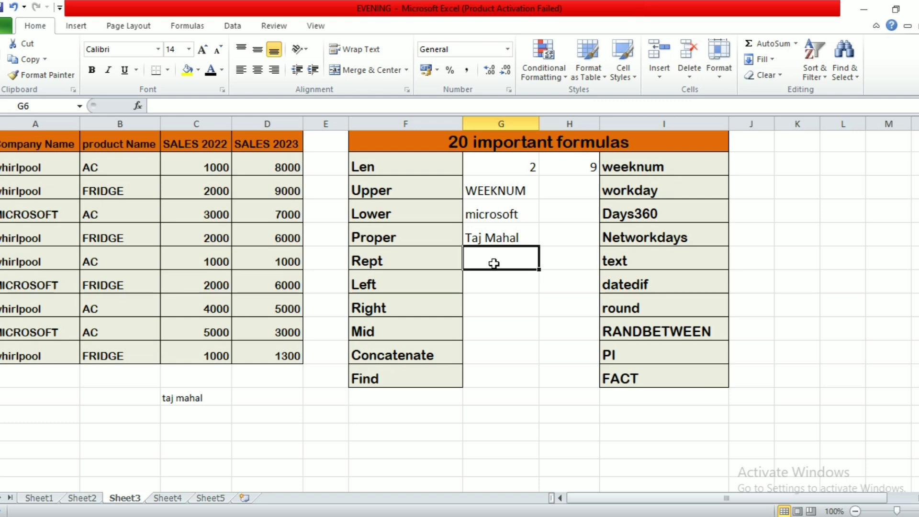
Enter a REPT formula in G6 that repeats the product name in B6 5 times, and widen column G slightly to fit it
text(=rep)
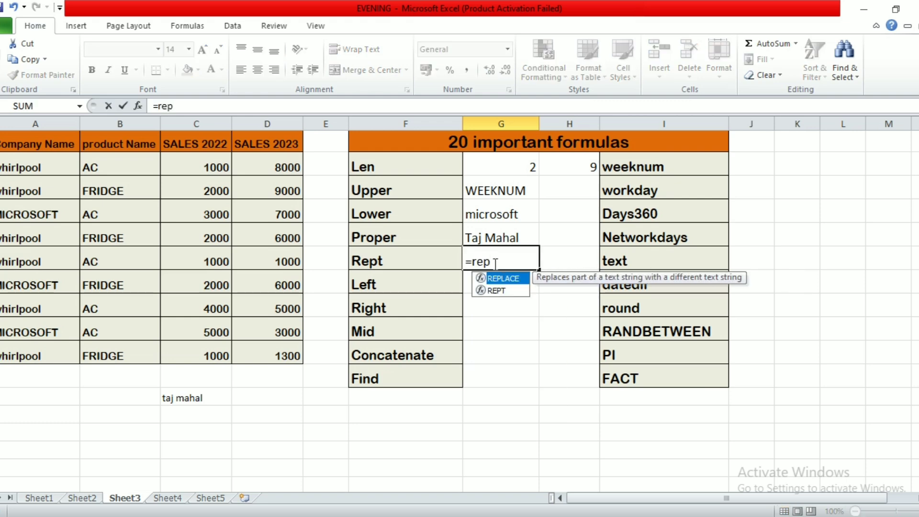
text(t()
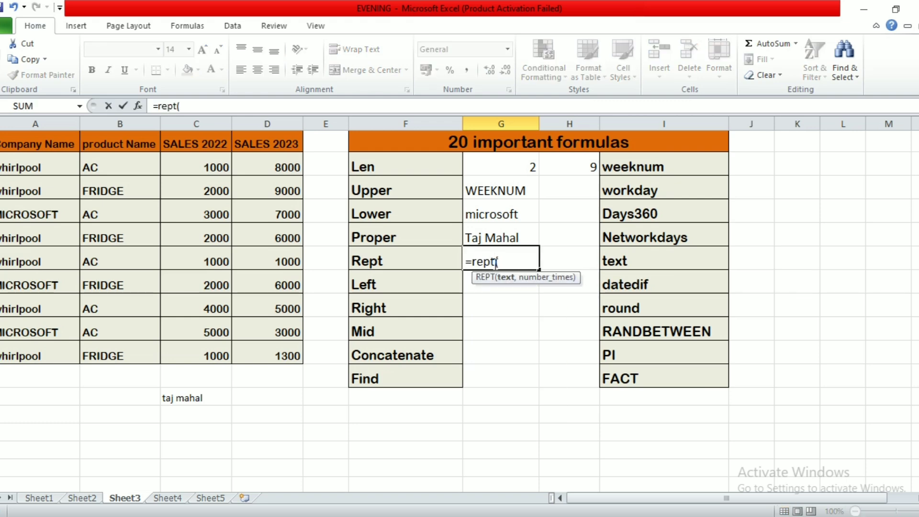
click(114, 264)
text(,)
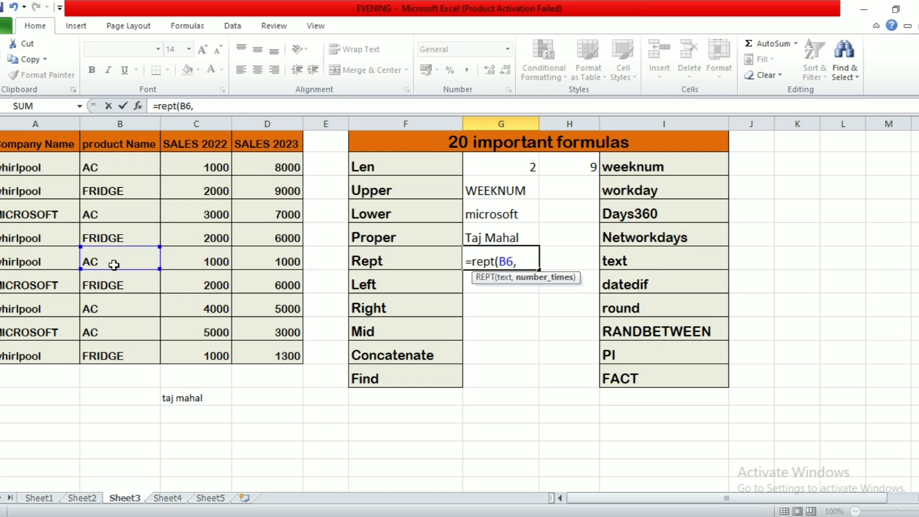
text(5))
key(Return)
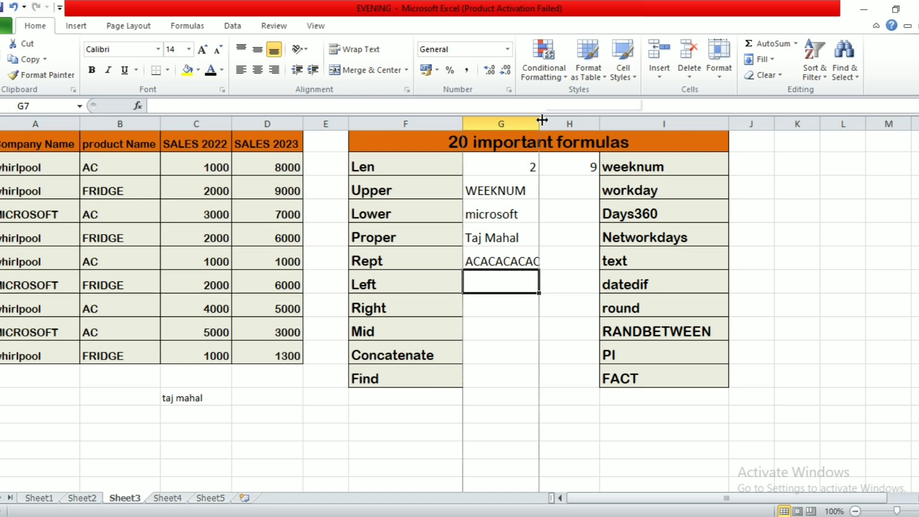
drag(539, 121, 544, 121)
click(581, 307)
Add a trailing space after AC in B6 so that the repetitions in G6 are separated
click(497, 260)
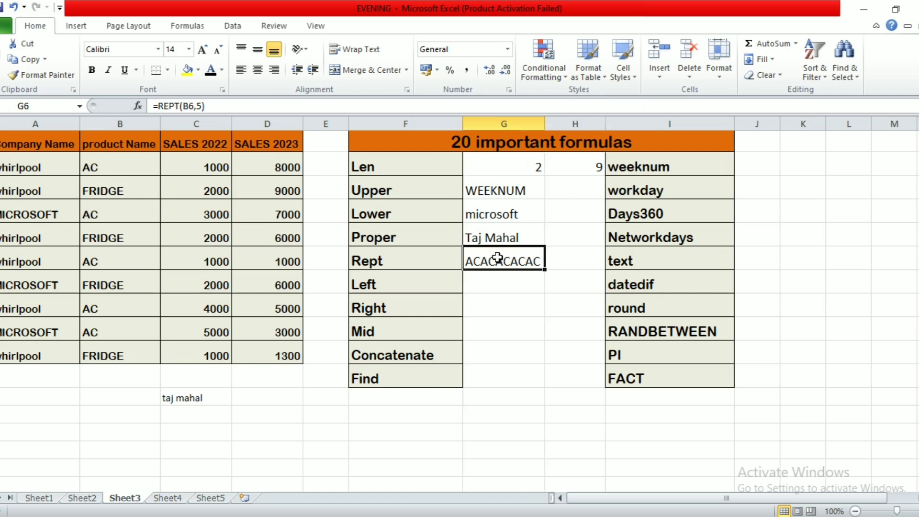
double_click(109, 258)
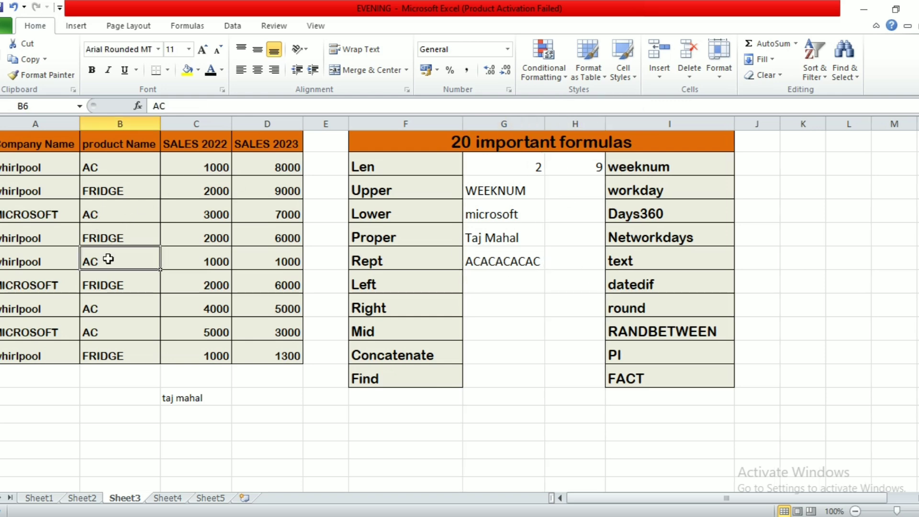
click(344, 311)
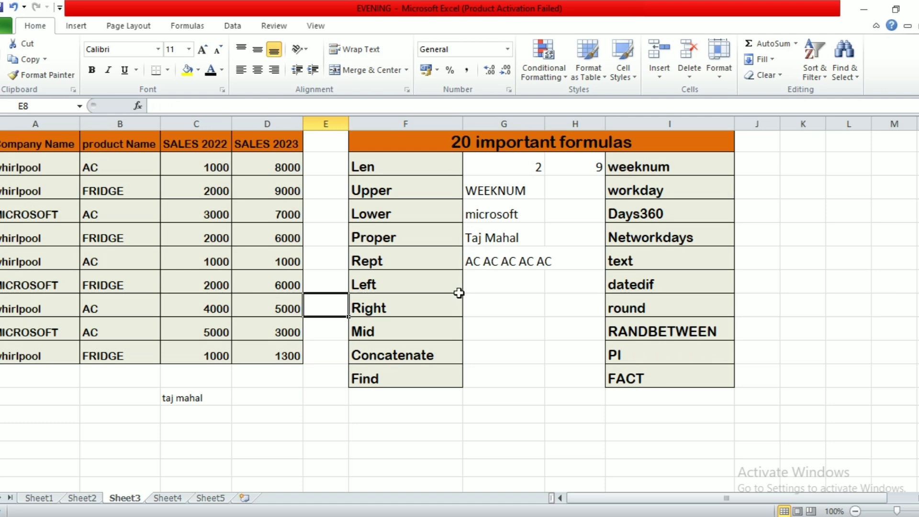
Widen column H and enter a REPT formula in H6 that repeats the text "taj " with its trailing space 5 times
click(498, 262)
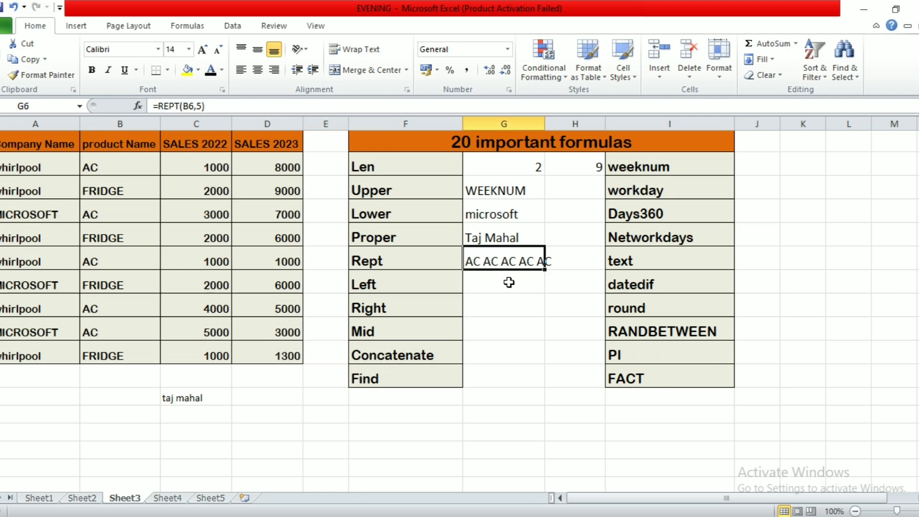
click(563, 251)
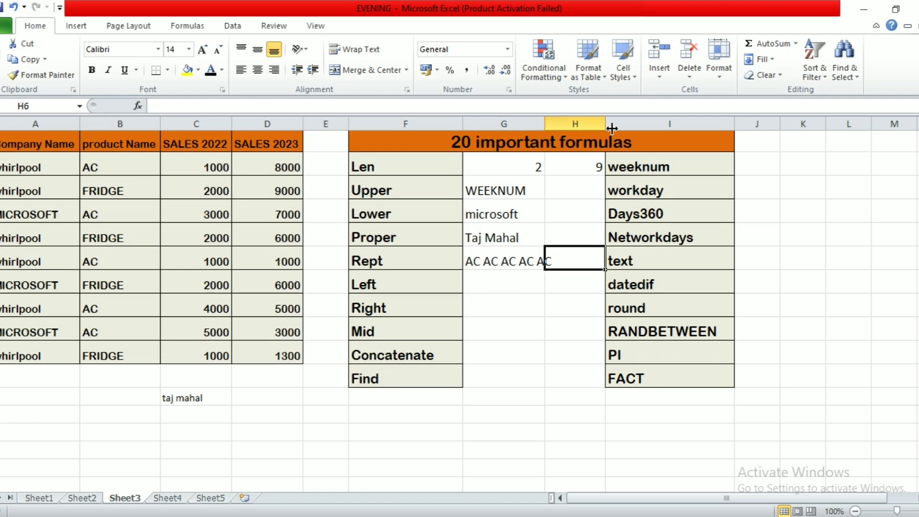
drag(606, 125, 661, 125)
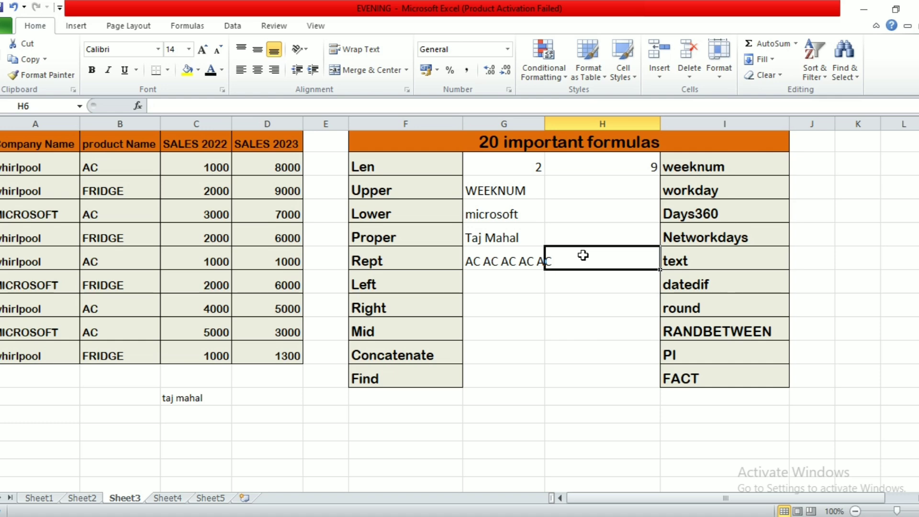
text(=rep)
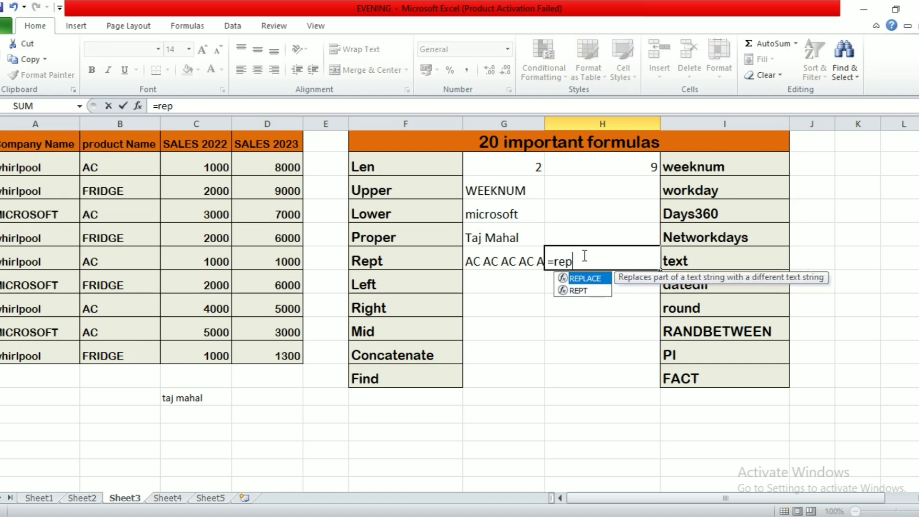
text(t(")
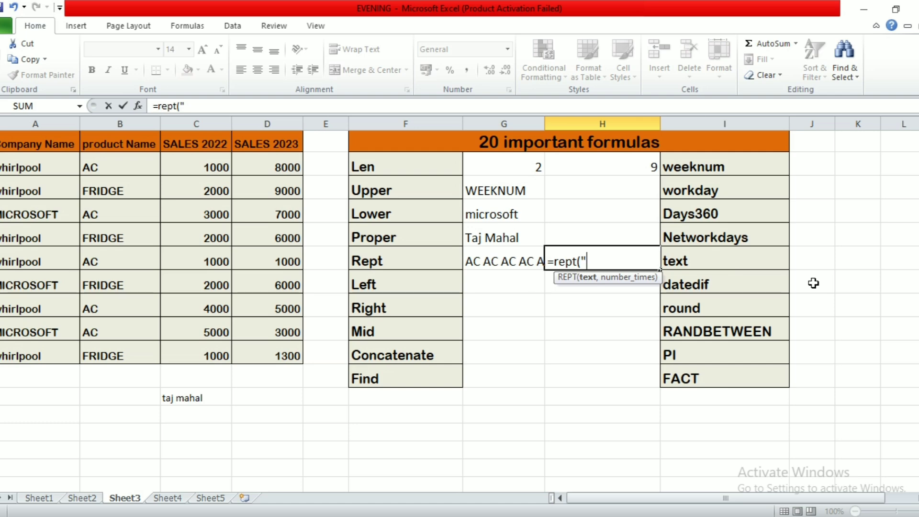
text(taj ",)
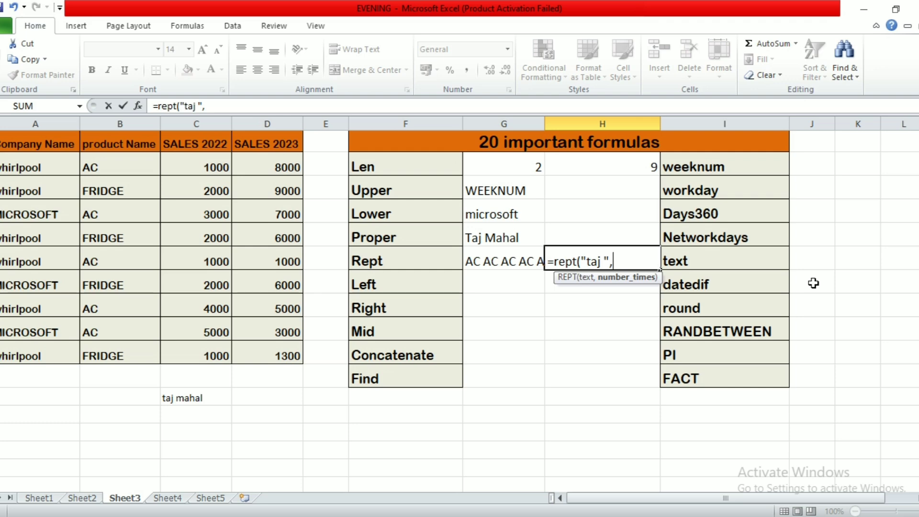
text(5))
key(Return)
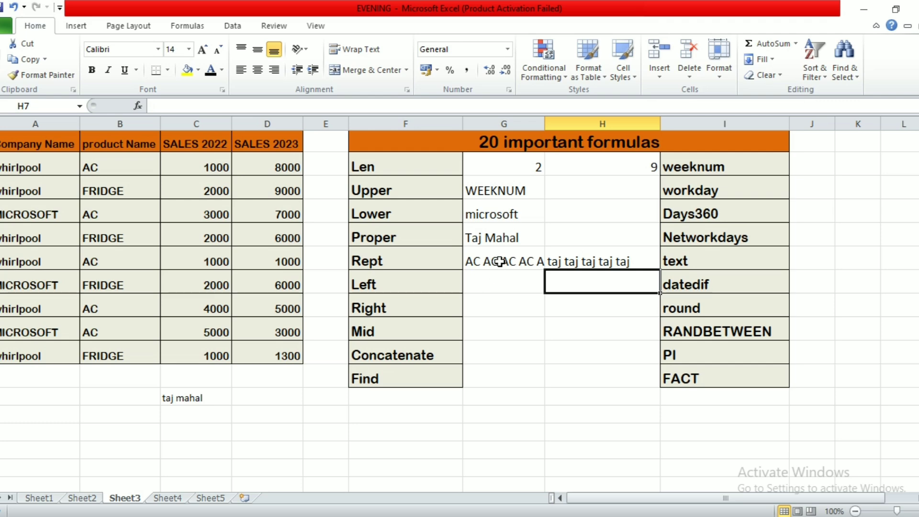
Enter a LEFT formula in G7, beside the Left label, that extracts the first 3 characters of F5
click(495, 288)
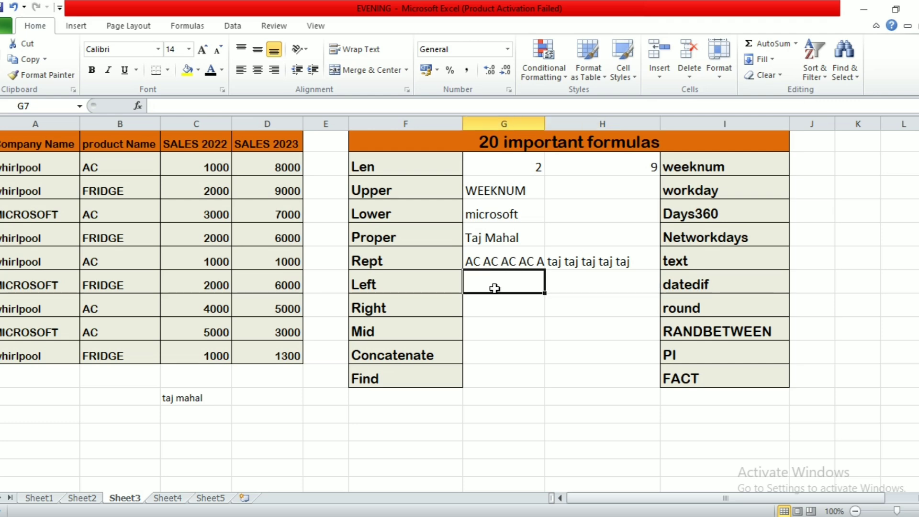
text(=)
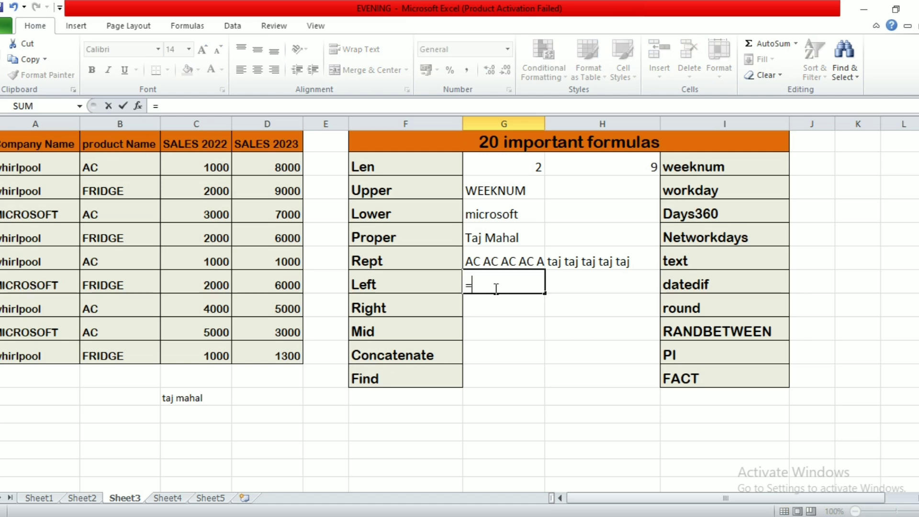
text(left()
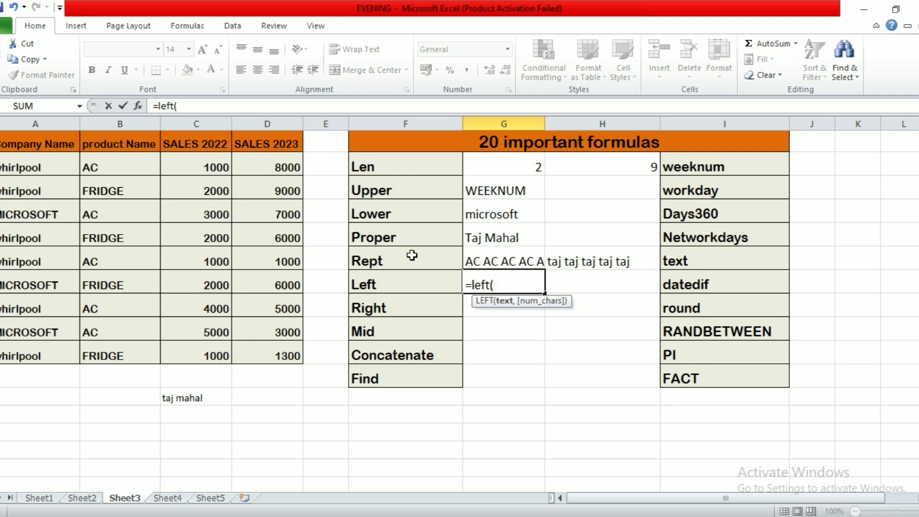
click(405, 236)
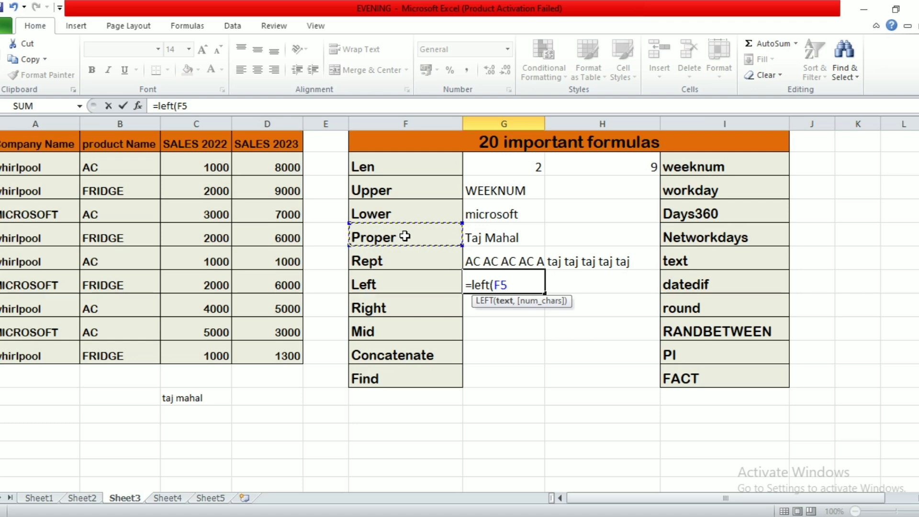
text(,)
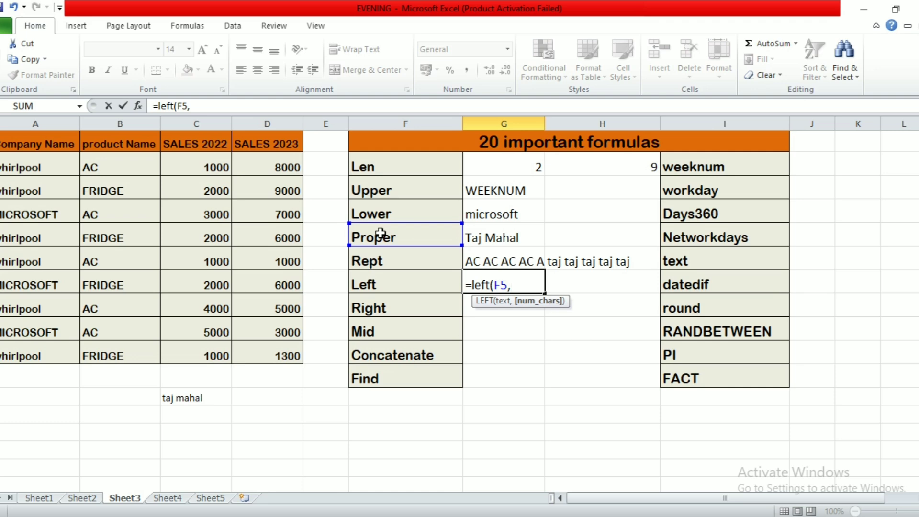
text(3))
key(Return)
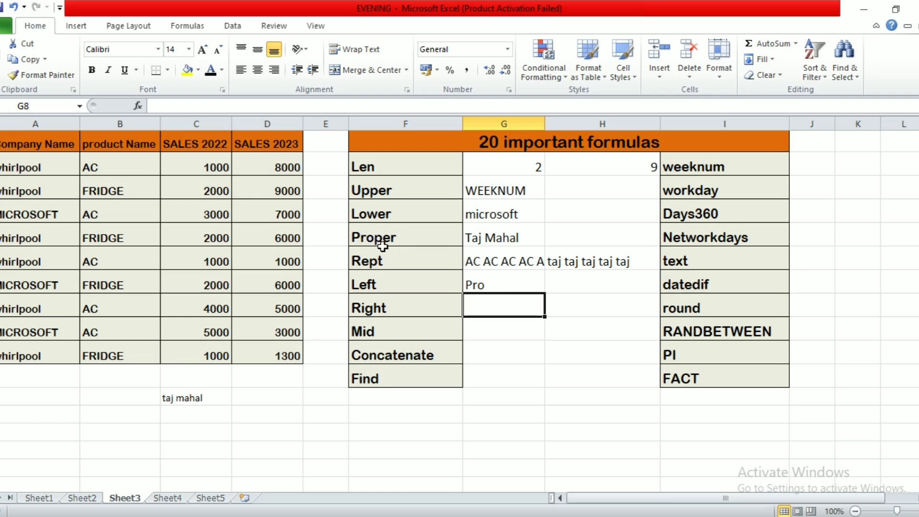
Enter a RIGHT formula in G8, beside the Right label, that extracts the last 3 characters of F5
text(=)
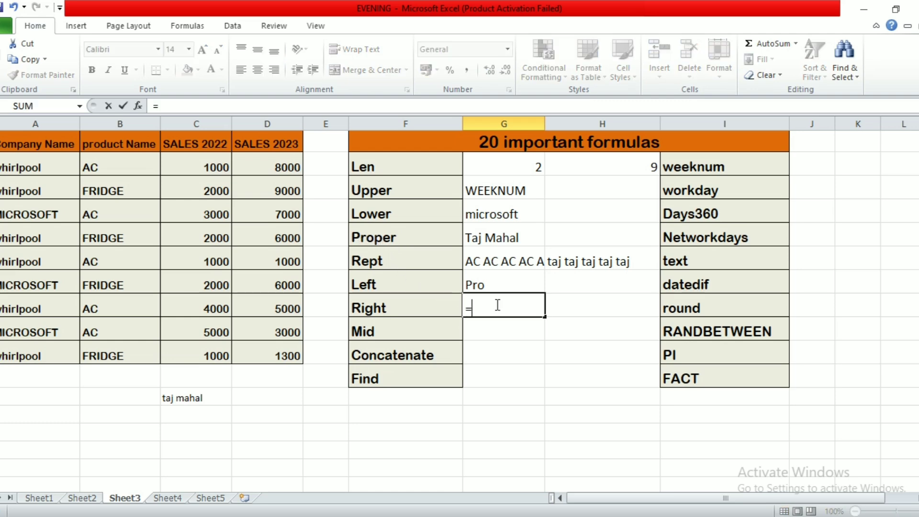
text(right()
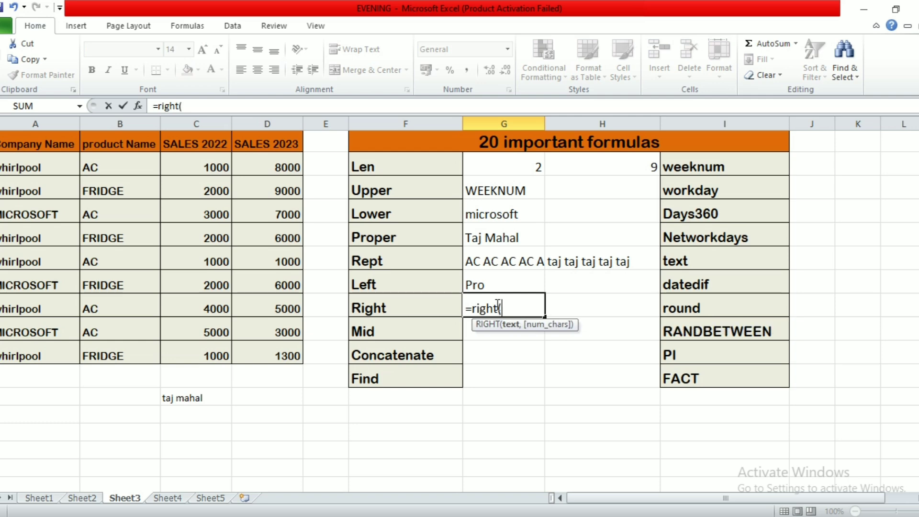
click(418, 232)
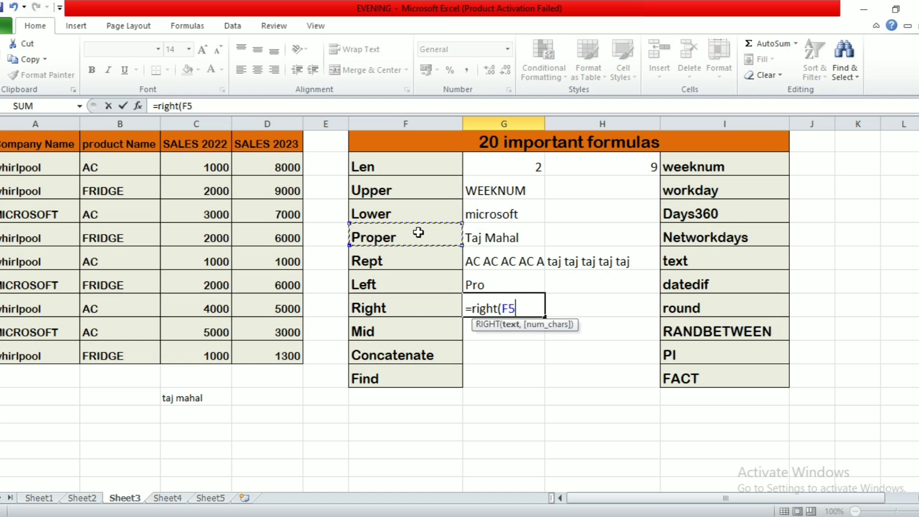
text(,3)
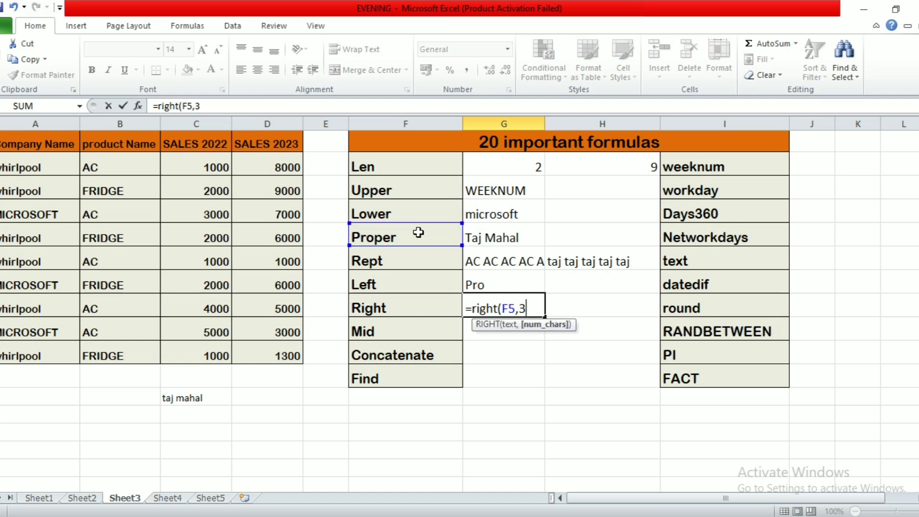
text())
key(Return)
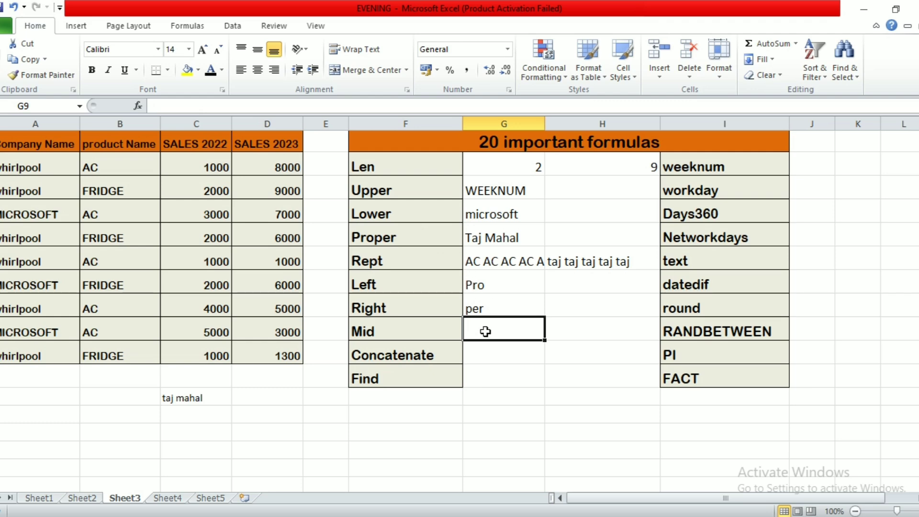
Enter a MID formula in G9, beside the Mid label, that extracts 4 characters from I5 starting at character 4
text(=mid()
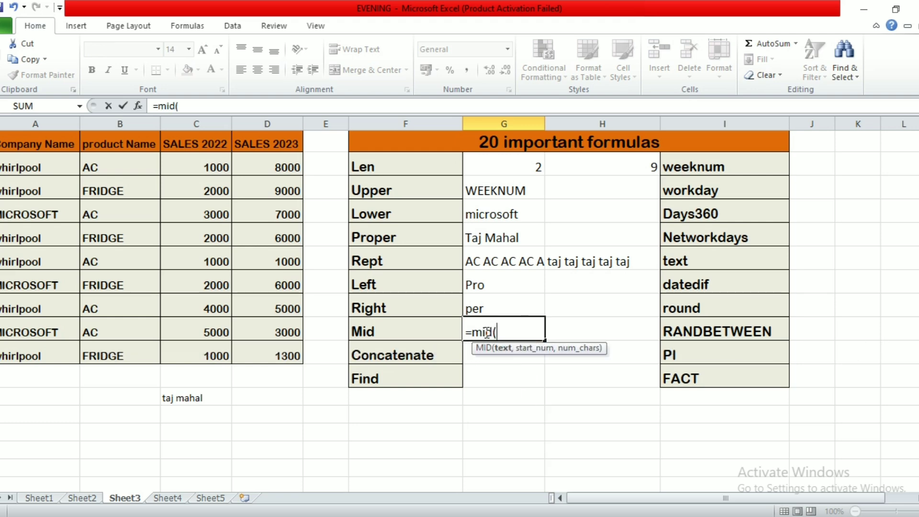
click(698, 244)
text(,)
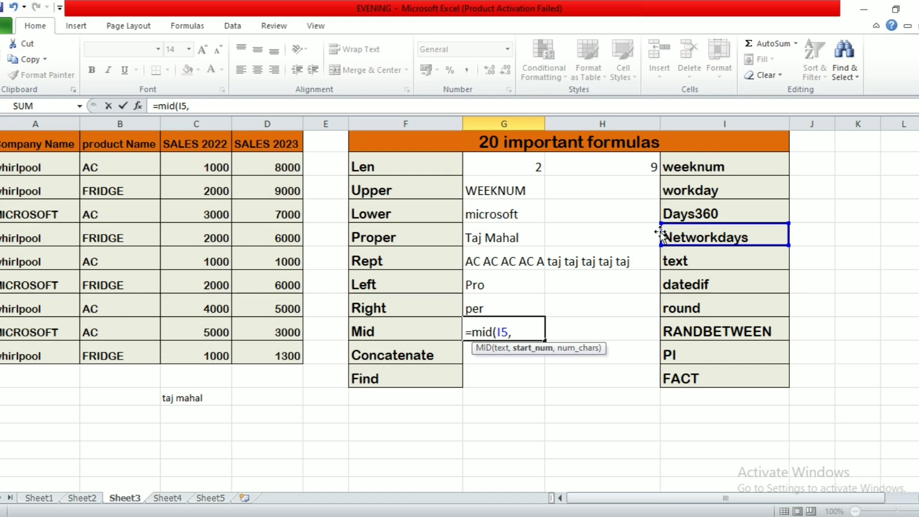
text(4,)
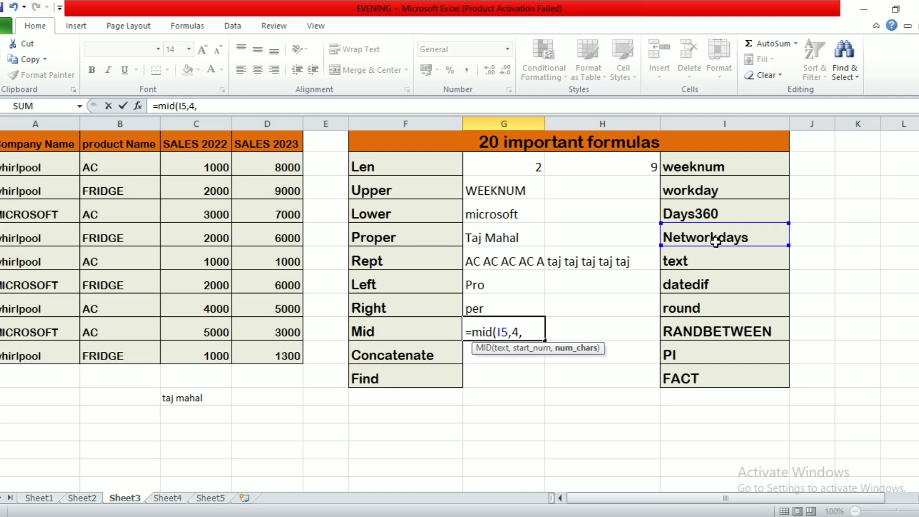
text(4))
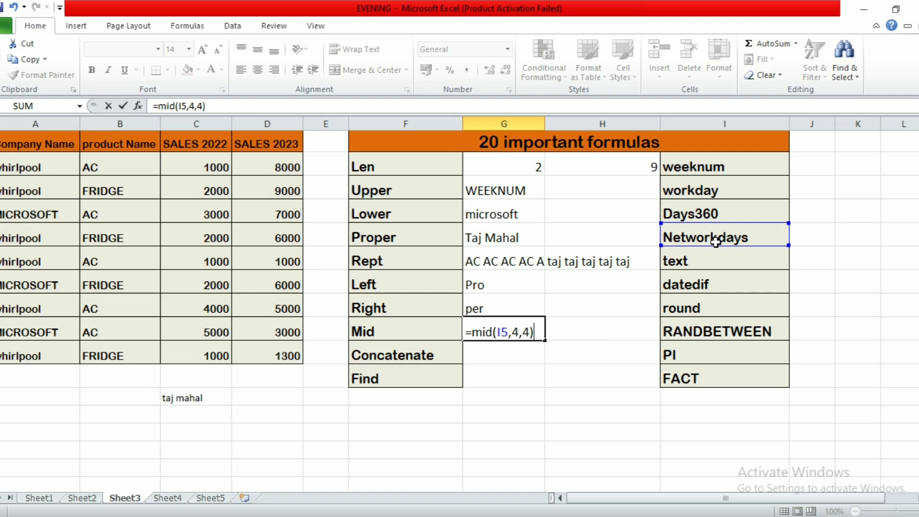
key(Return)
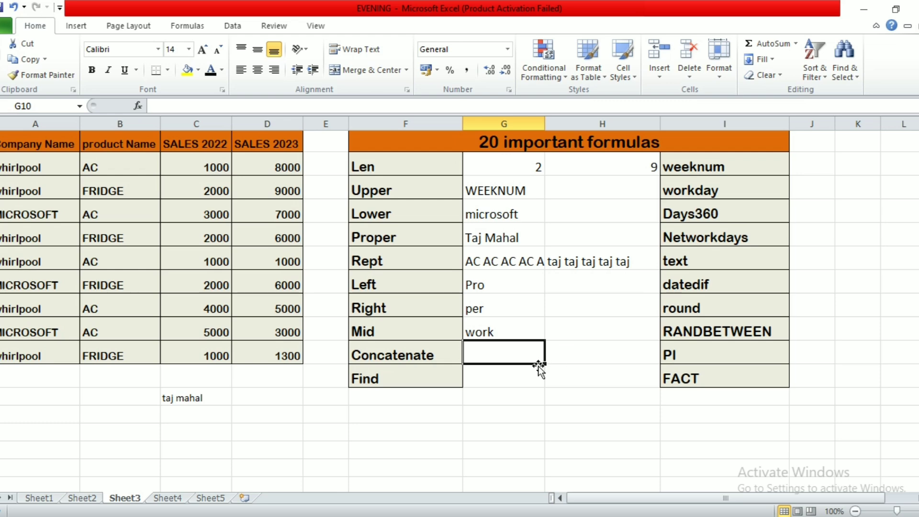
Enter a CONCATENATE formula in G10, beside the Concatenate label, that joins the texts in G7, G8 and G9
text(=c)
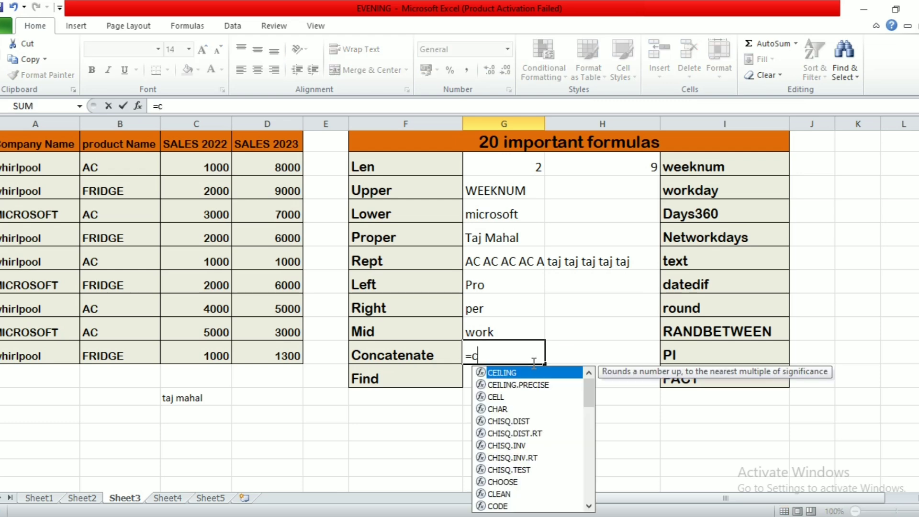
text(oncat)
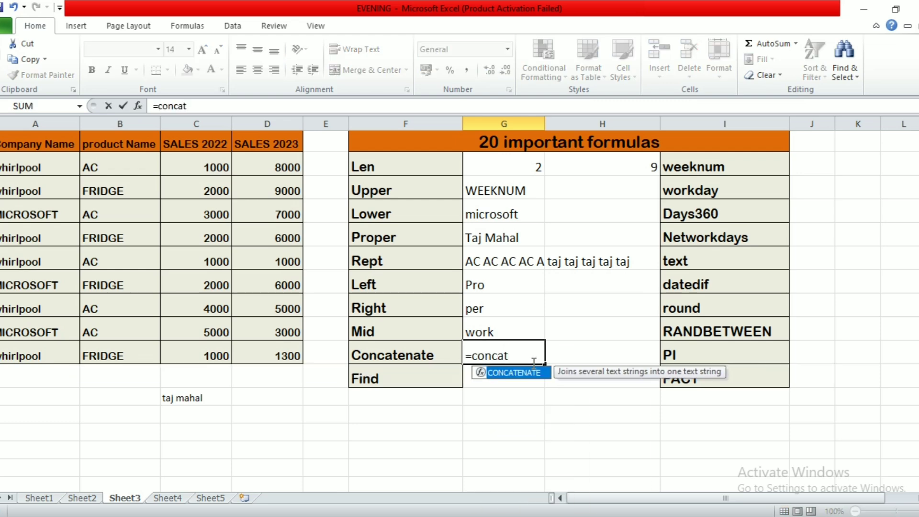
double_click(526, 375)
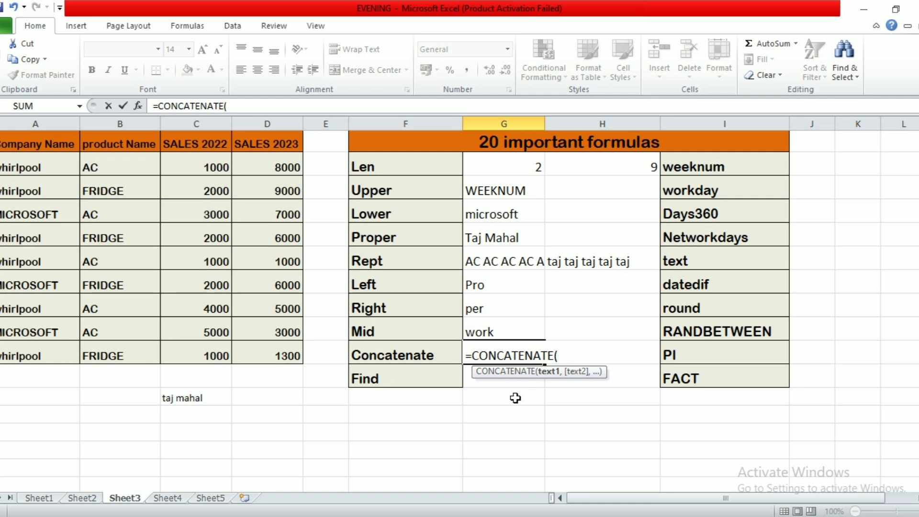
click(486, 284)
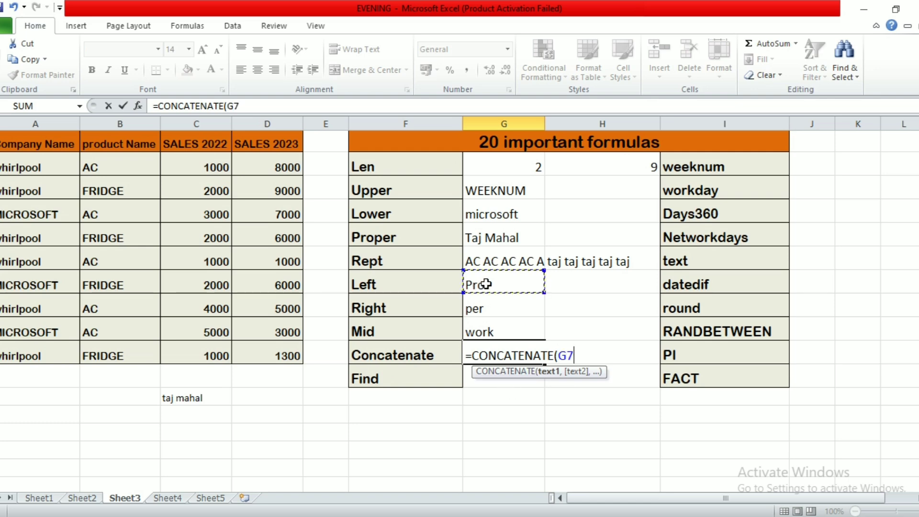
text(,)
click(499, 306)
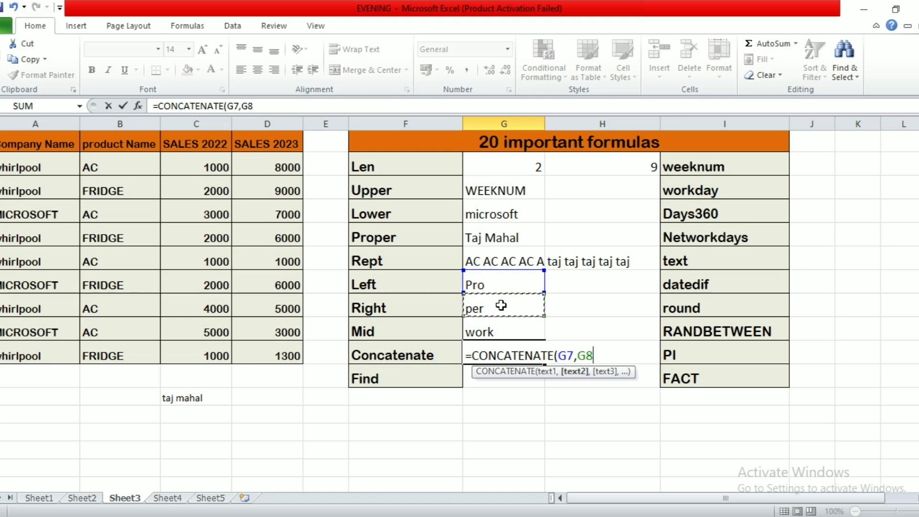
text(,)
click(508, 327)
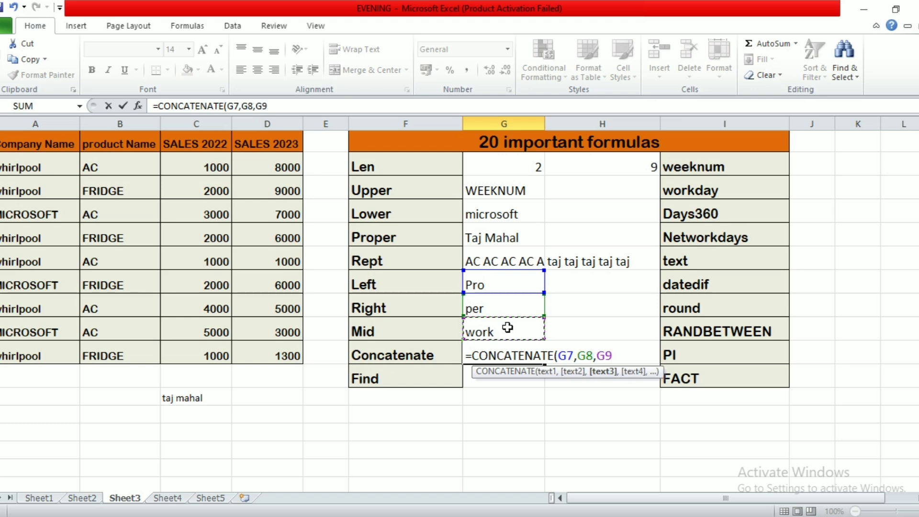
text())
key(Return)
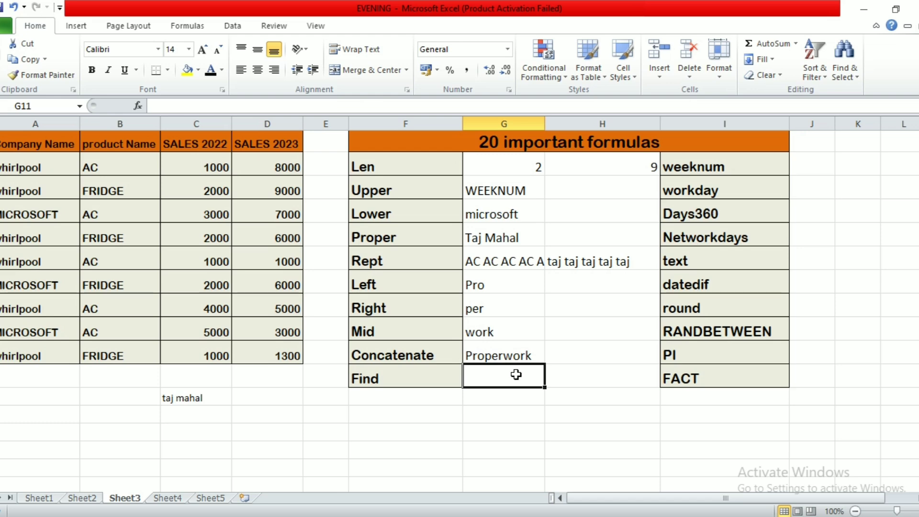
Enter a FIND formula in G11, beside the Find label, that locates the letter "k" in I2
text(=f)
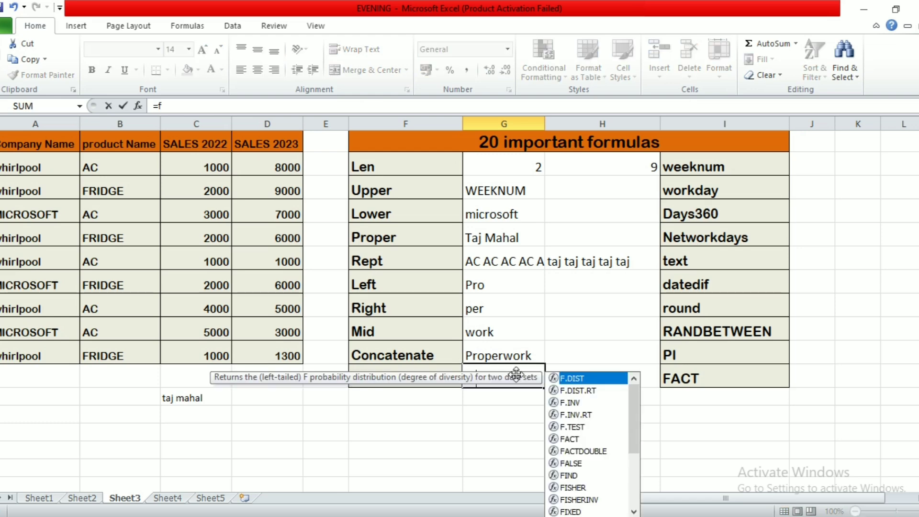
text(ind()
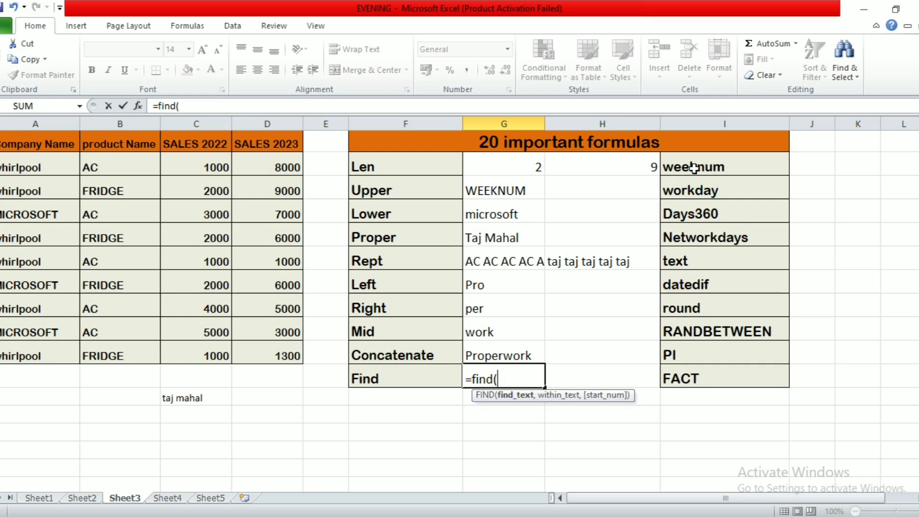
text("k",)
click(704, 166)
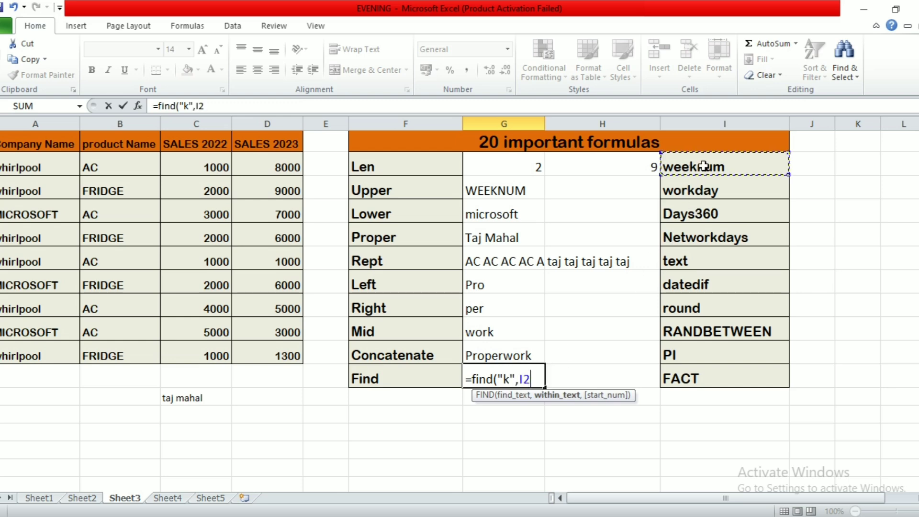
text())
key(Return)
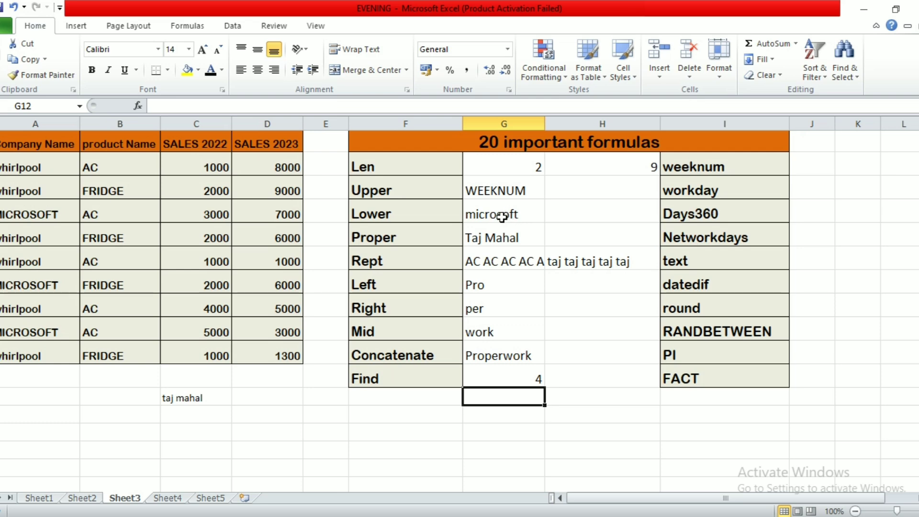
Enter a FIND formula in G12 that locates the letter "o" in G4, starting the search at character 5
text(=)
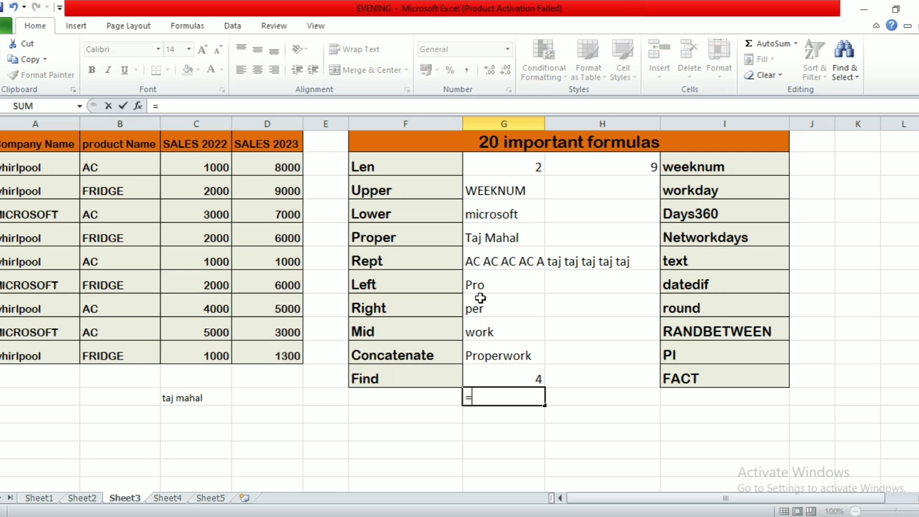
text(find()
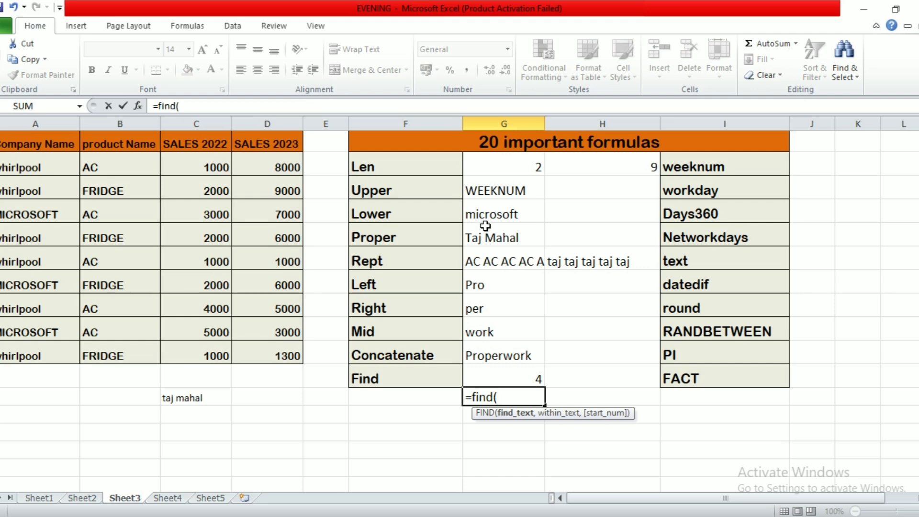
text("o",)
click(491, 216)
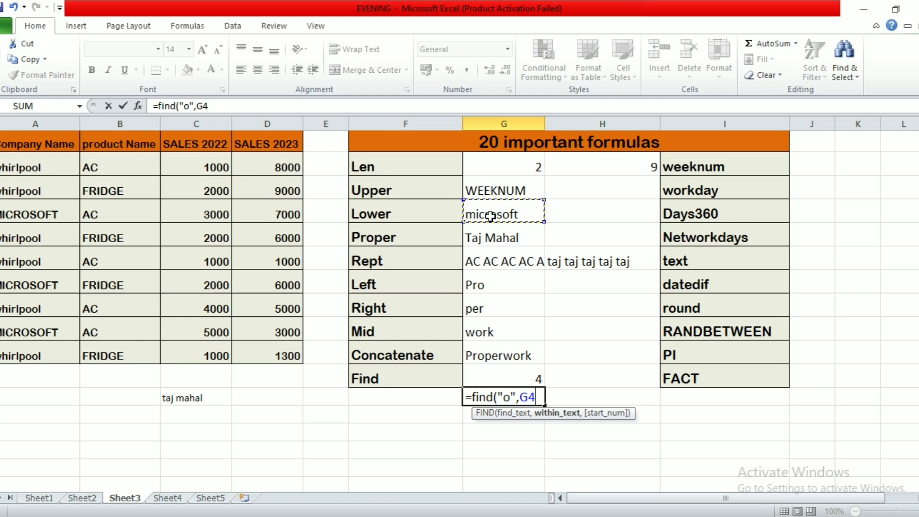
text(,)
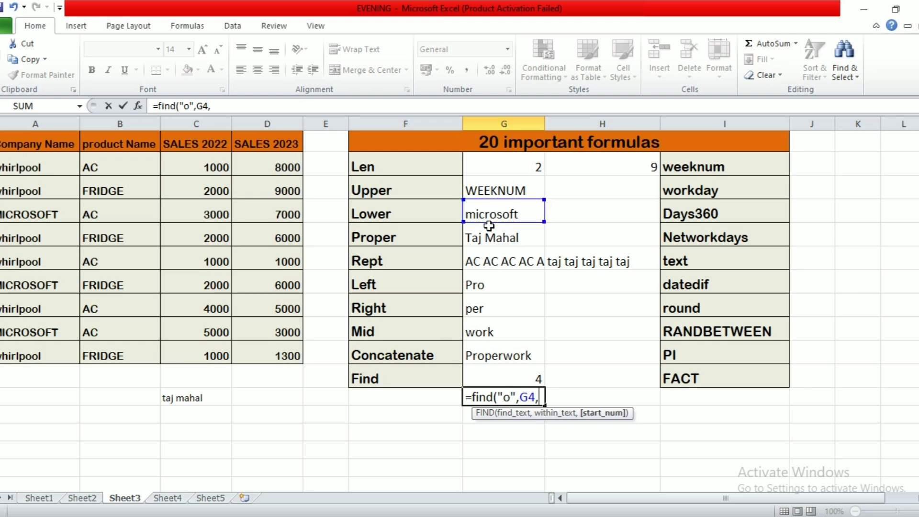
text(5))
key(Return)
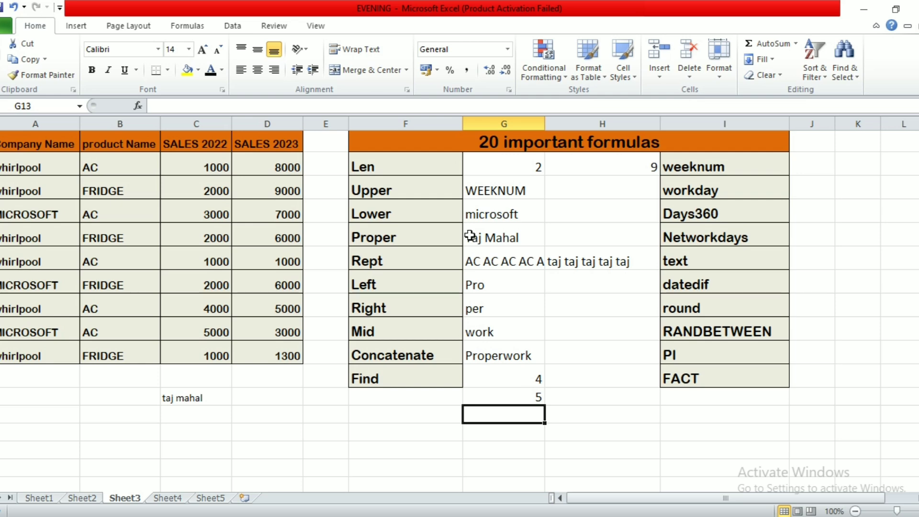
Change the start number of the FIND formula in G12 to 6
click(521, 395)
double_click(522, 396)
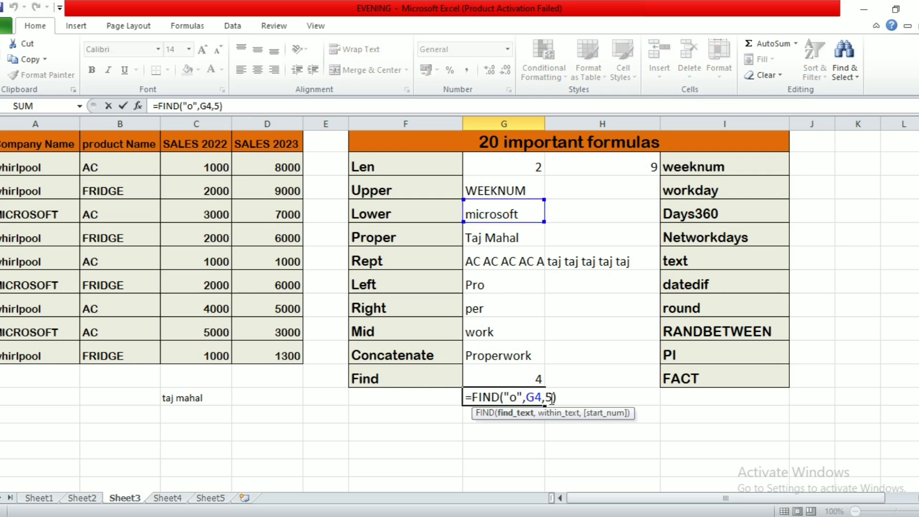
key(BackSpace)
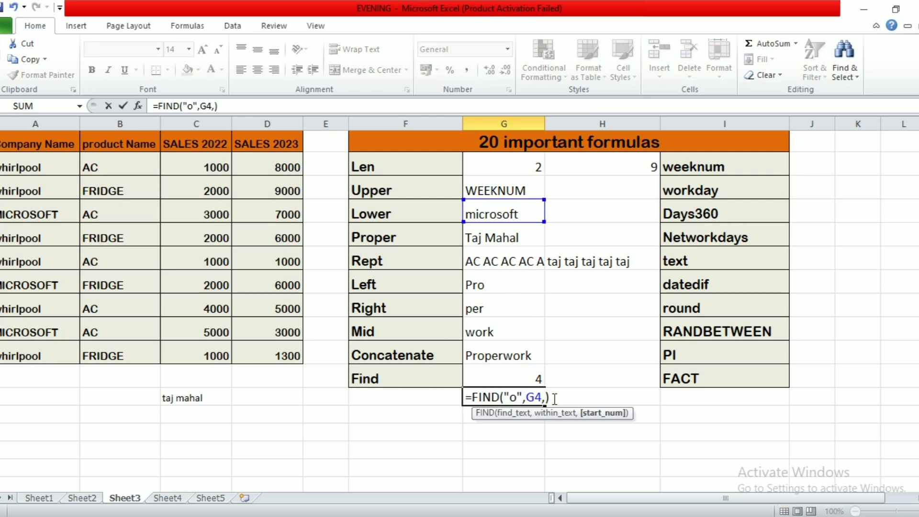
text(6)
click(555, 398)
key(Return)
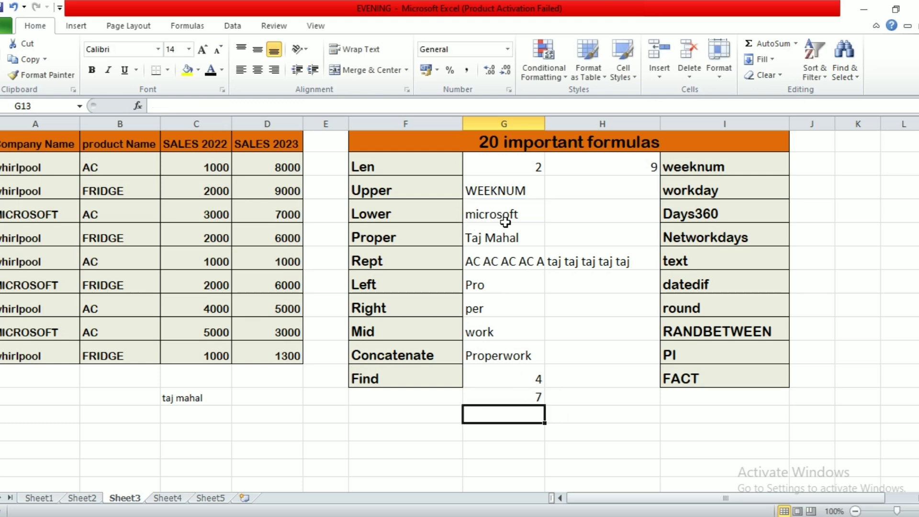
Narrow column H and widen column J to make room for the results beside the second list of formulas
click(617, 403)
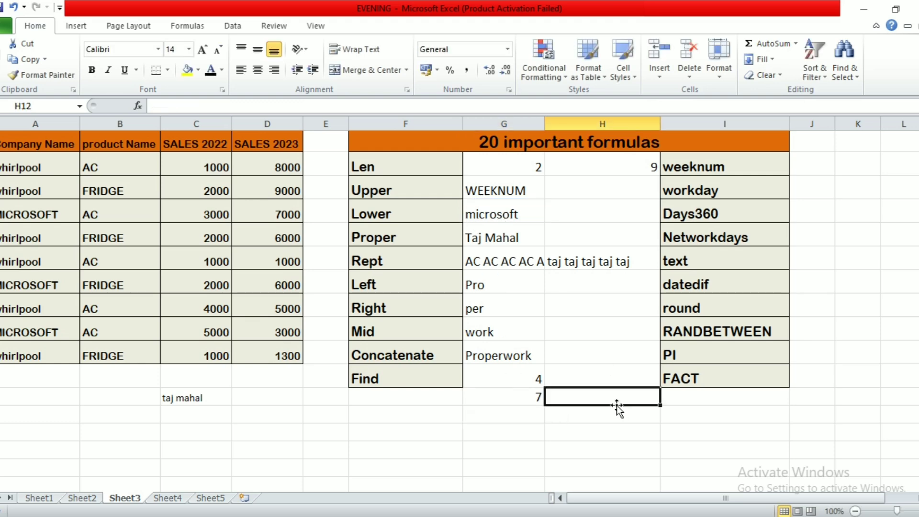
drag(494, 190, 515, 382)
drag(575, 500, 603, 500)
click(713, 450)
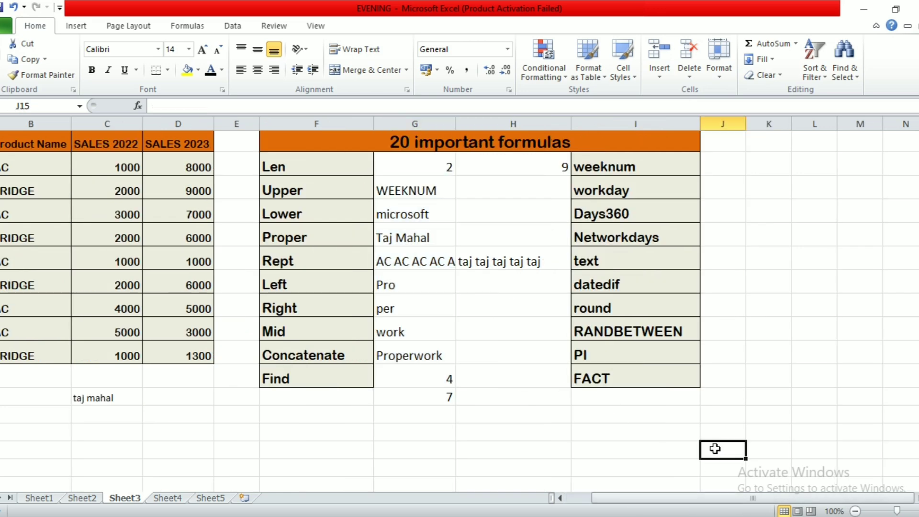
drag(571, 123, 481, 126)
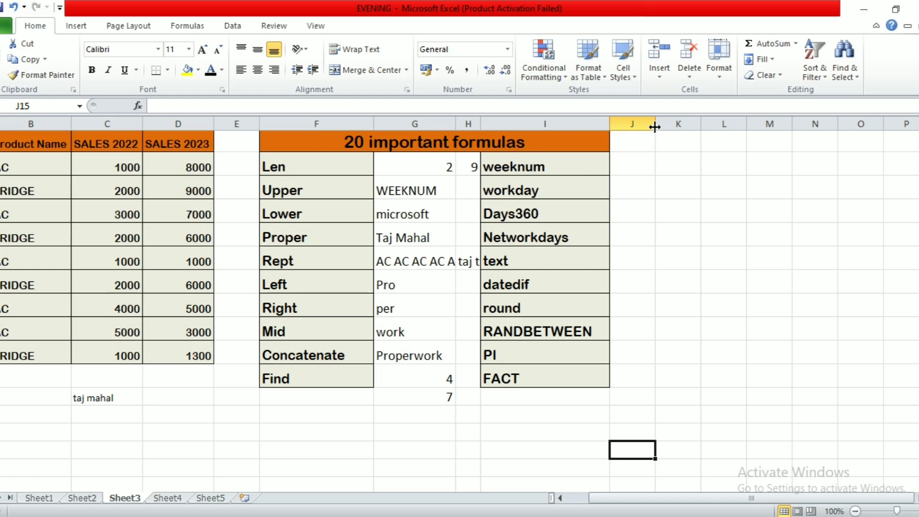
drag(655, 123, 707, 123)
click(689, 165)
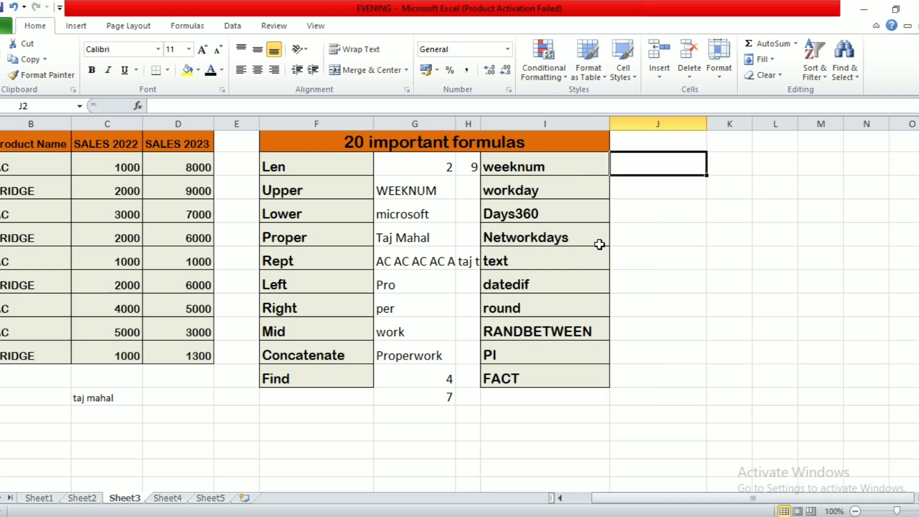
Enter the date 12-06-2024 in F14, below the list of formulas
click(347, 434)
text(12-06-2024)
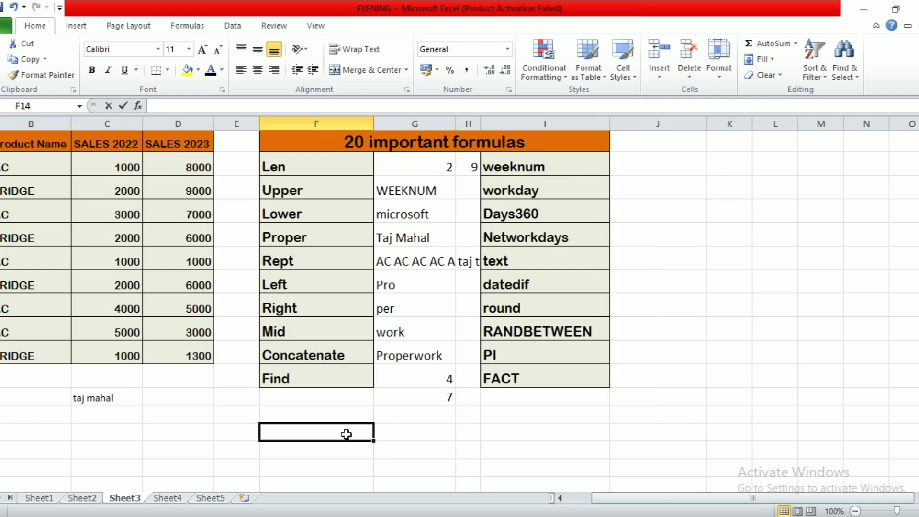
key(Return)
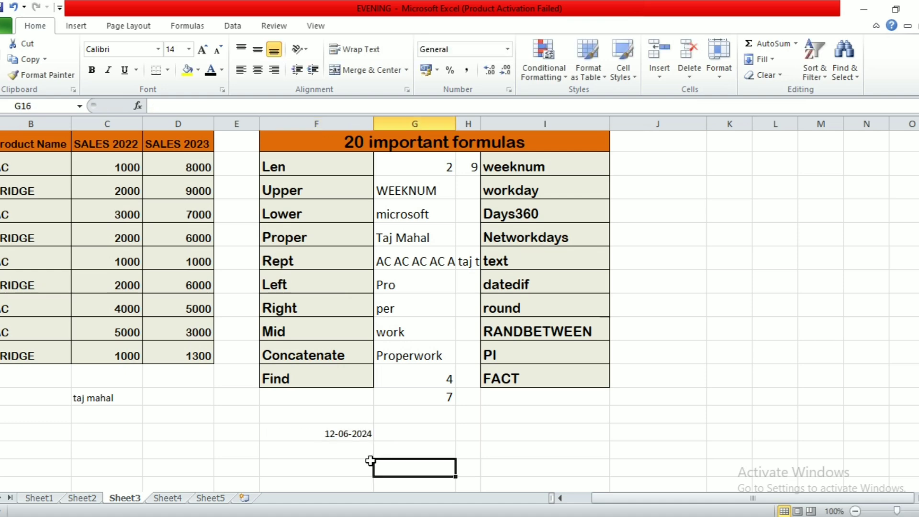
click(331, 435)
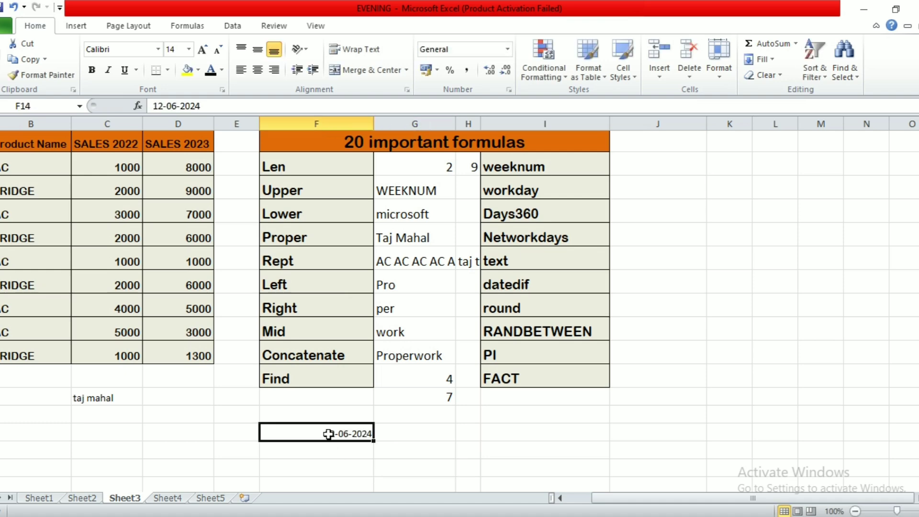
Enter a WEEKNUM formula in J2, beside the weeknum label, for the date in F14
click(636, 164)
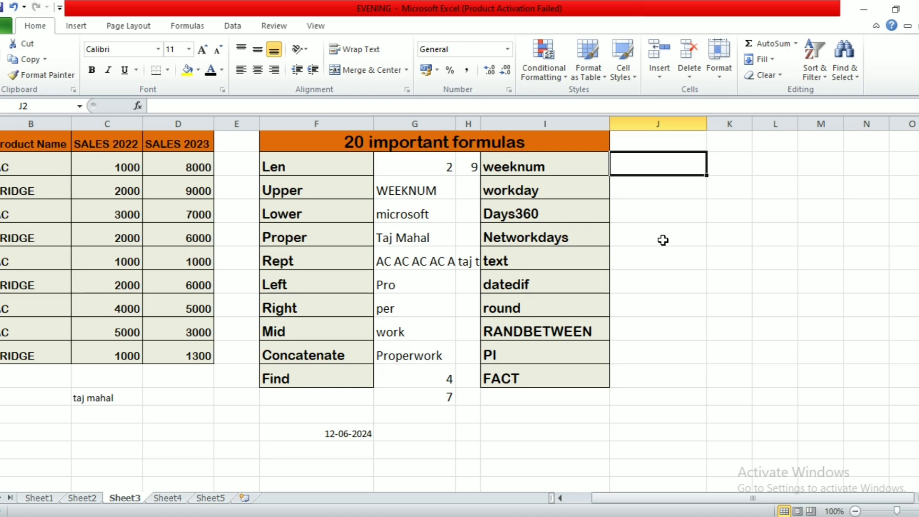
text(=week)
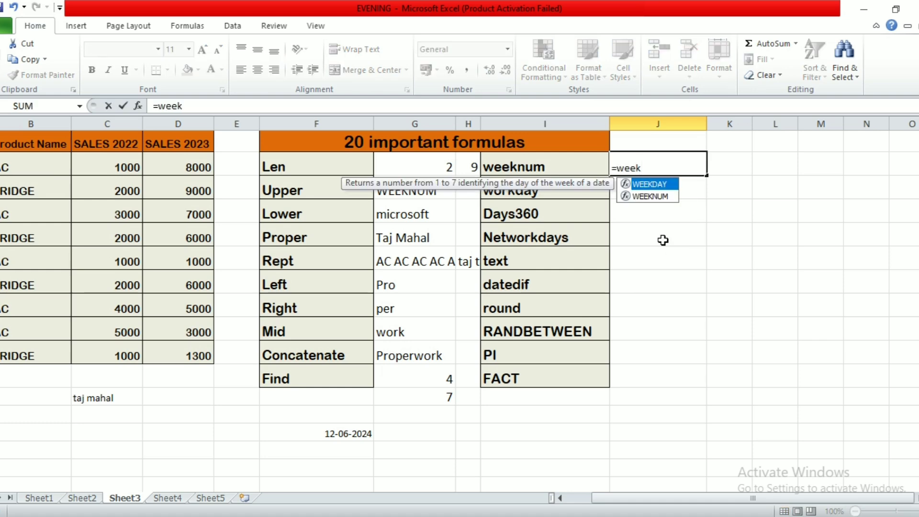
text(n)
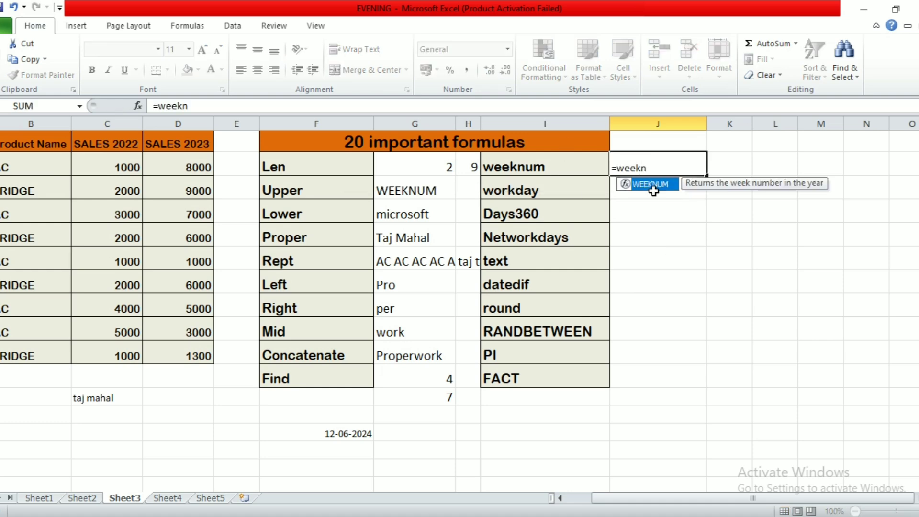
key(Return)
double_click(647, 165)
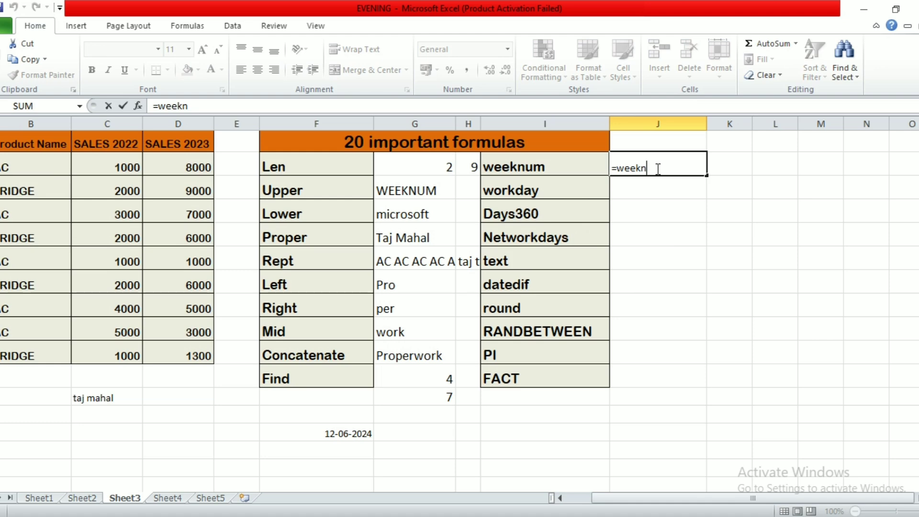
text(um()
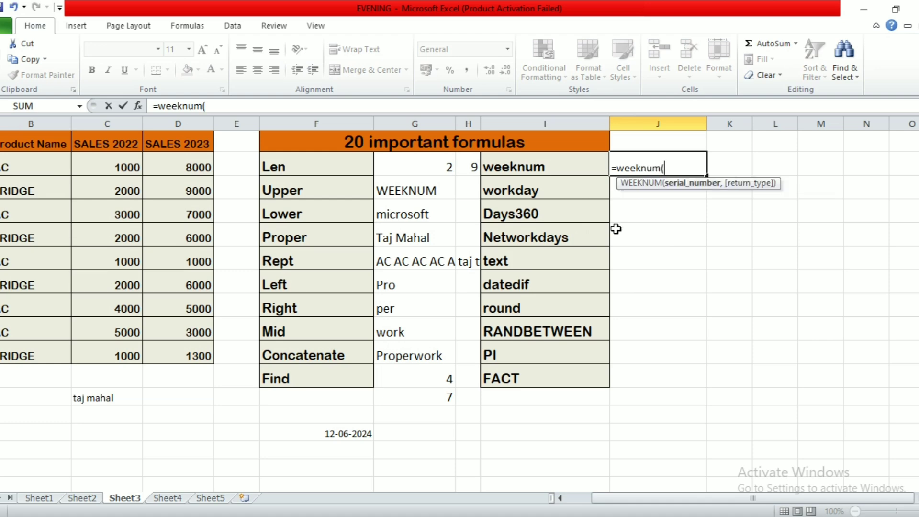
click(344, 434)
text())
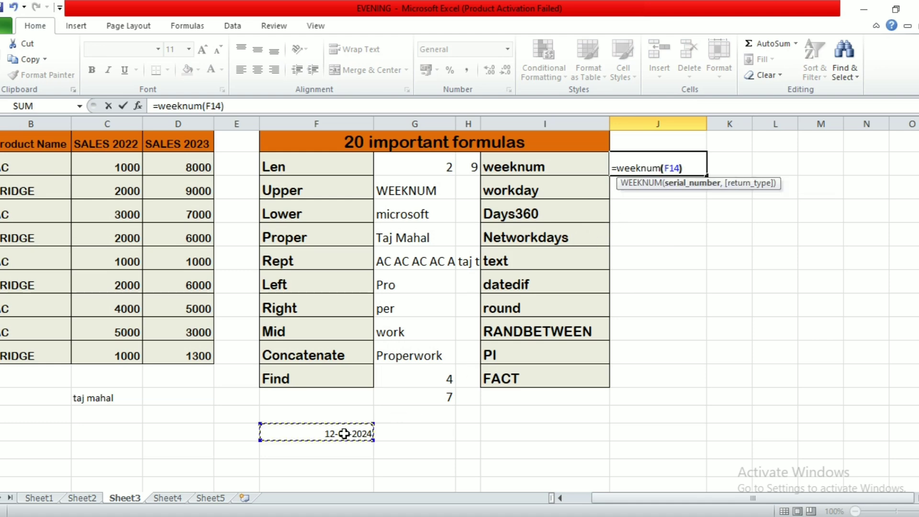
key(Return)
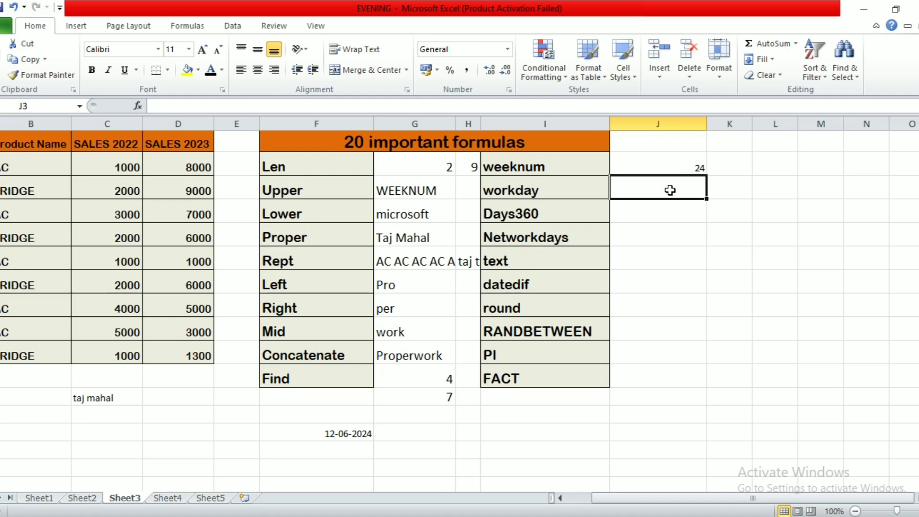
Enter a WORKDAY formula in J3, beside the workday label, with F14 as start date and G11 as the number of days
text(=work)
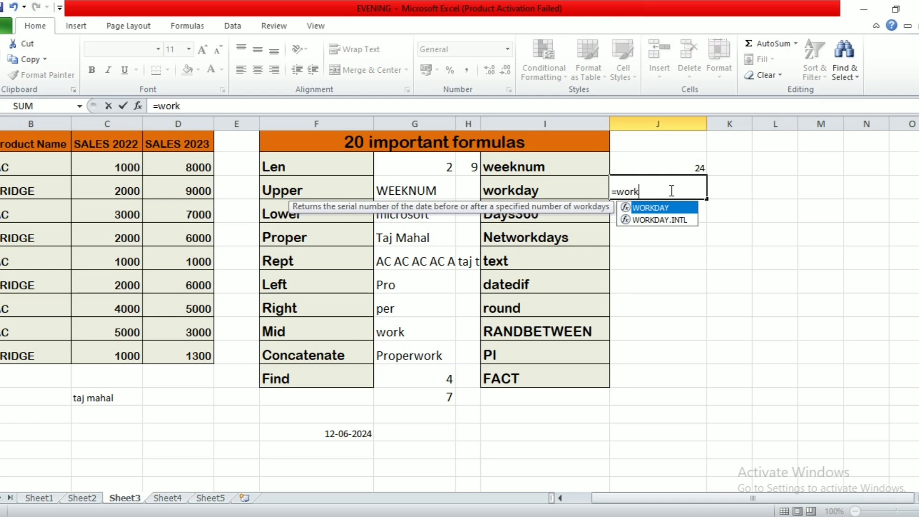
text(day()
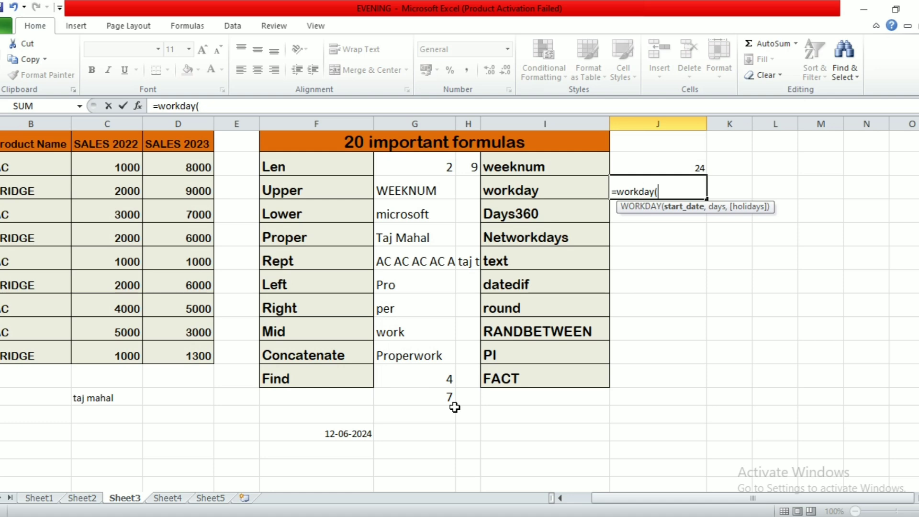
click(358, 434)
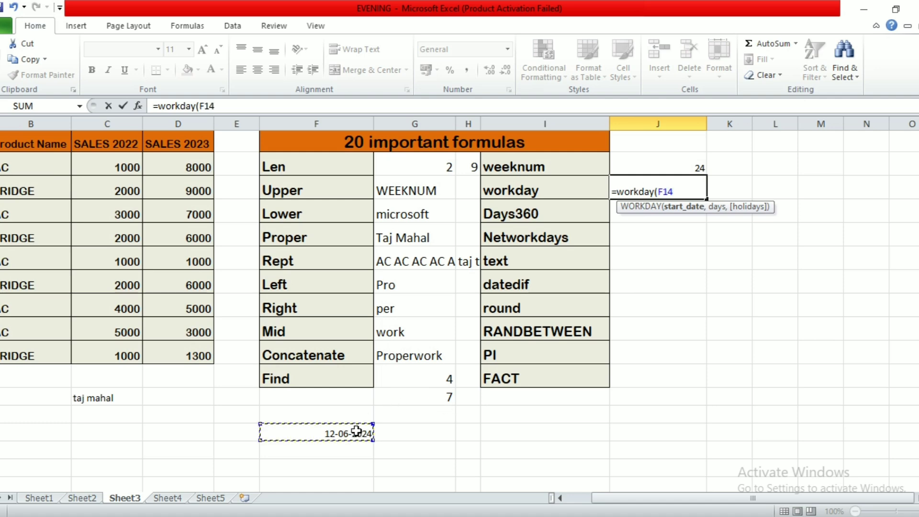
text(,)
click(411, 372)
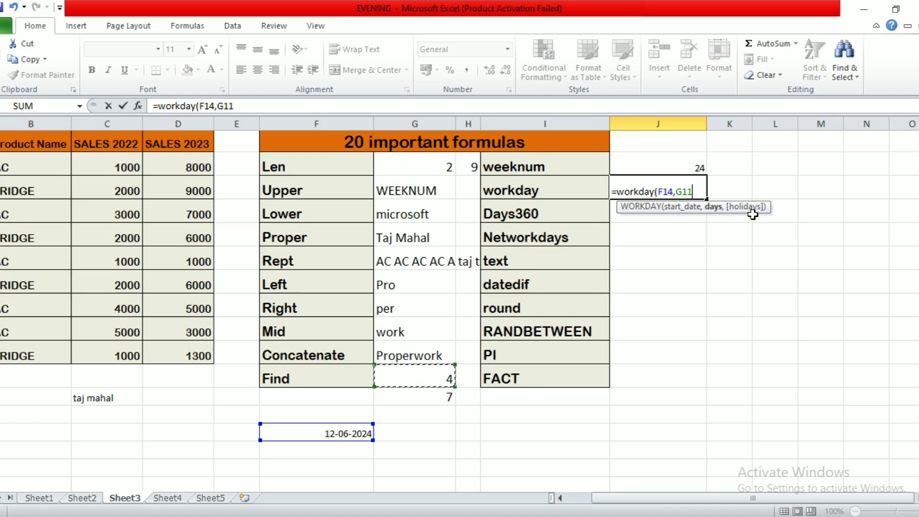
text())
key(Return)
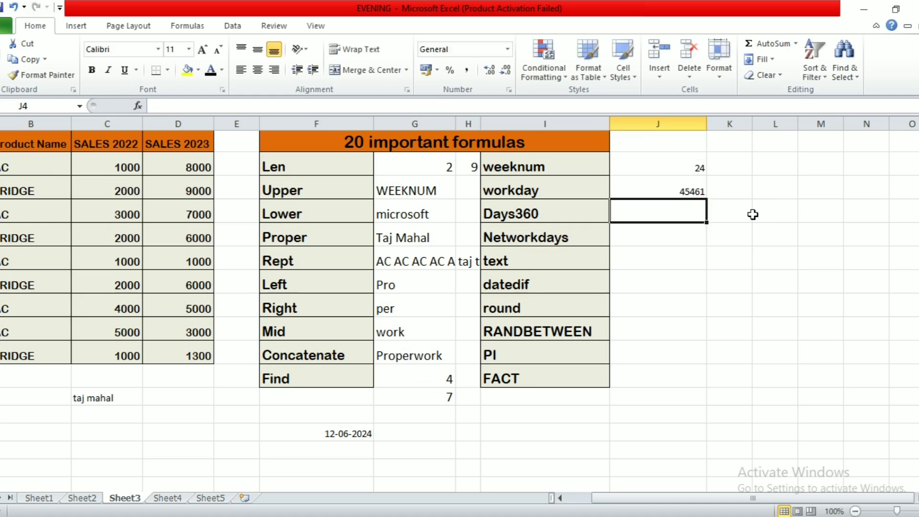
Format the WORKDAY result in J3 as Short Date
click(685, 191)
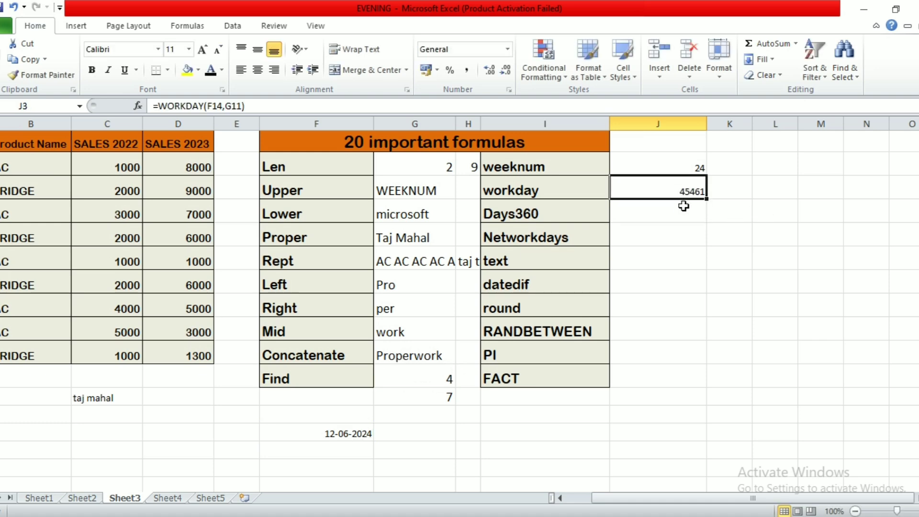
click(507, 49)
click(507, 114)
click(509, 49)
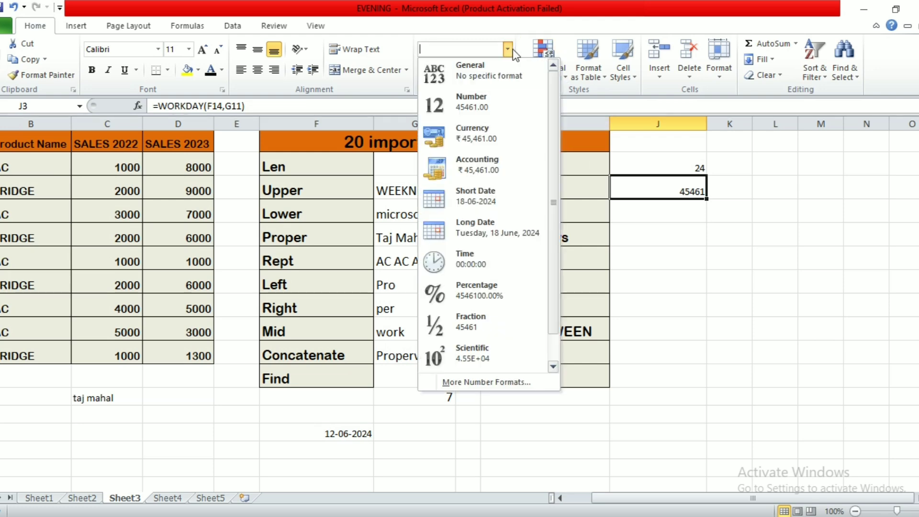
click(499, 203)
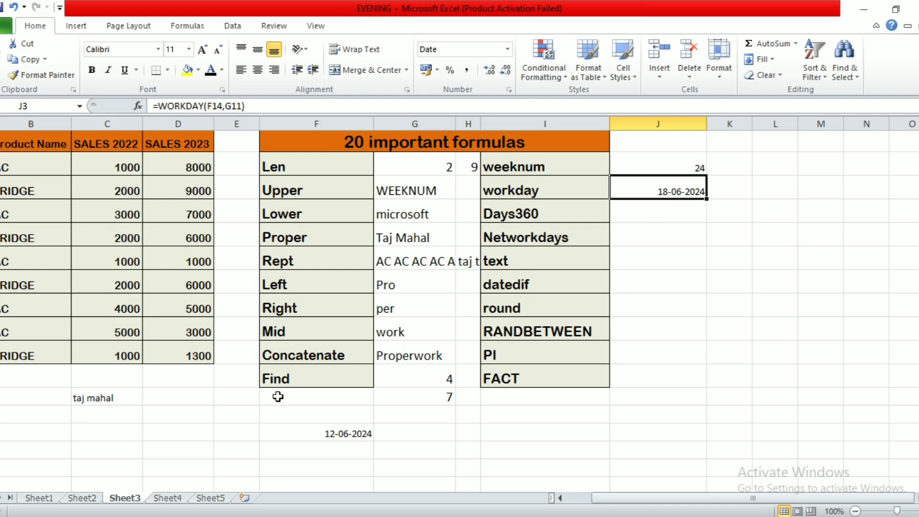
Enter the date 1/1/2024 in D14, in the same row as the existing date
click(180, 435)
double_click(181, 435)
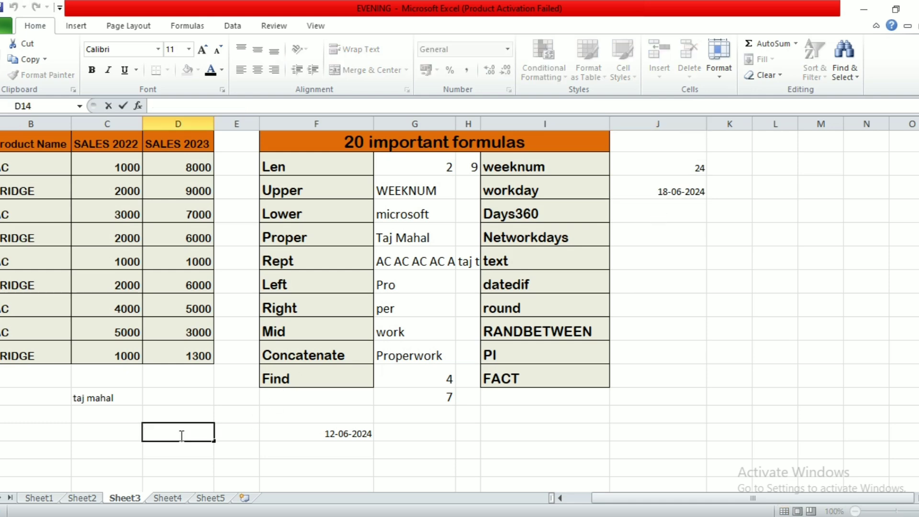
text(1/1/2024)
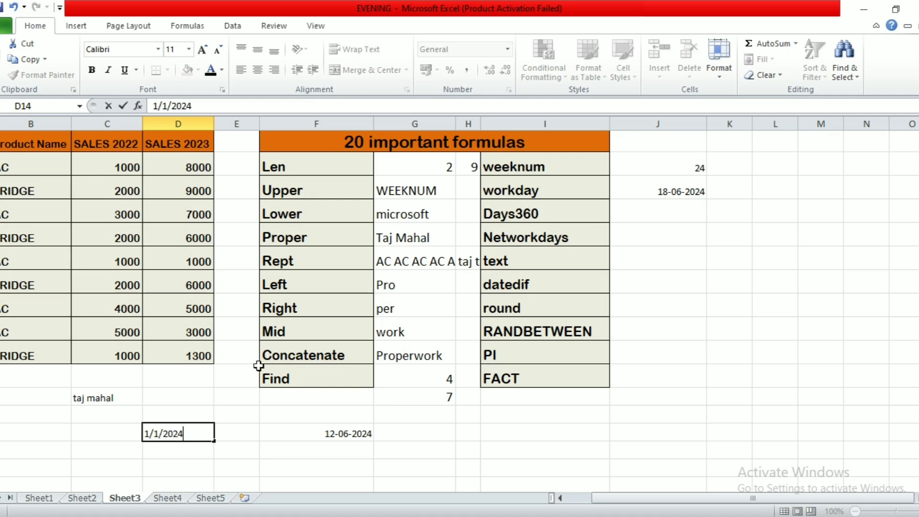
Enter a DAYS360 formula in J4, beside the Days360 label, with D14 as start date and F14 as end date
click(641, 209)
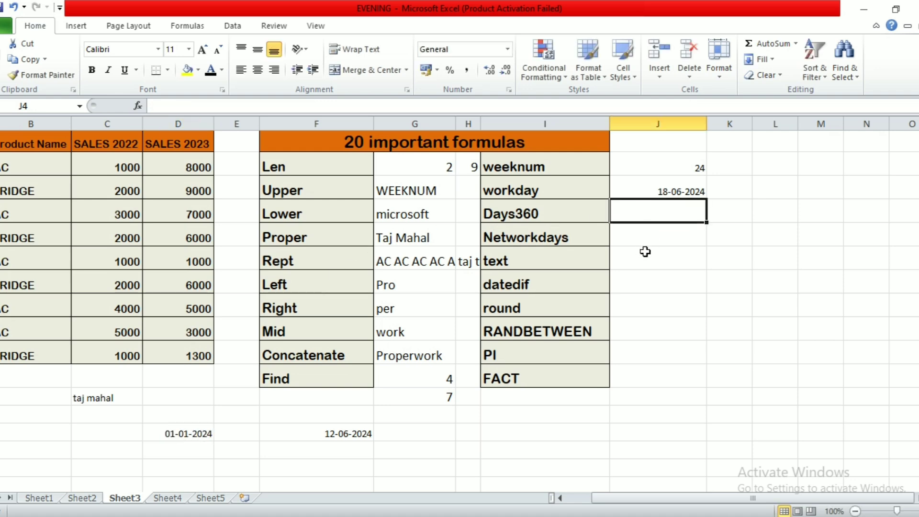
text(=days)
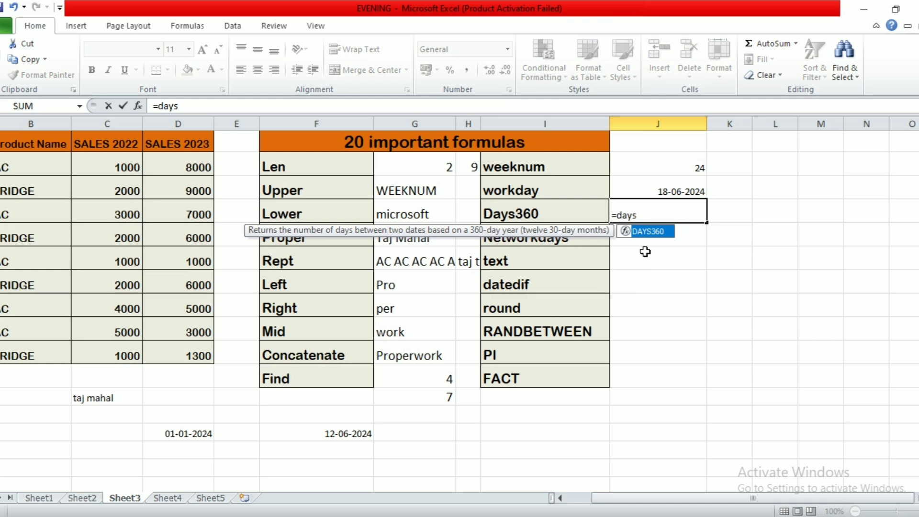
text(360()
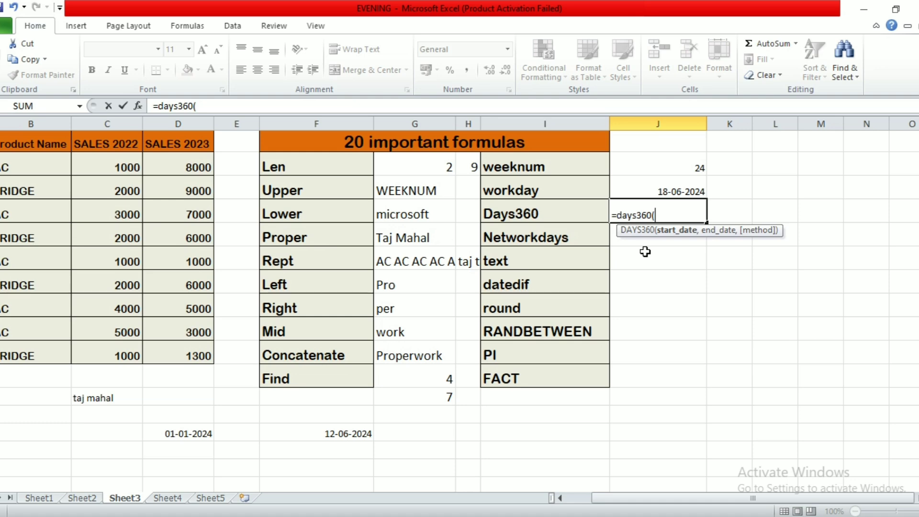
click(197, 434)
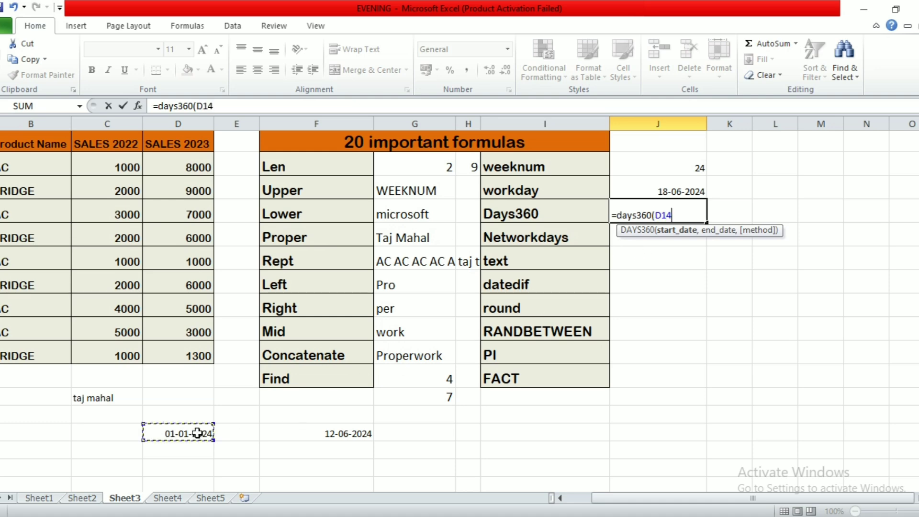
text(,)
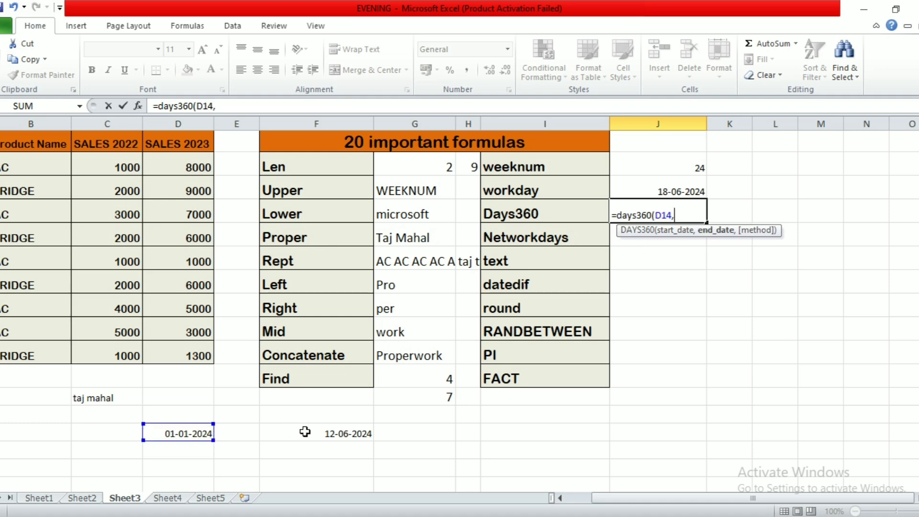
click(350, 432)
text())
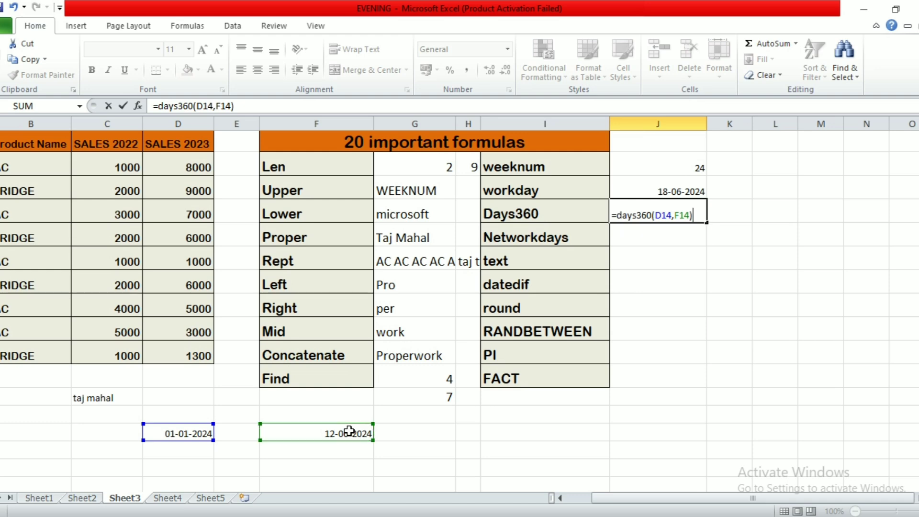
key(Return)
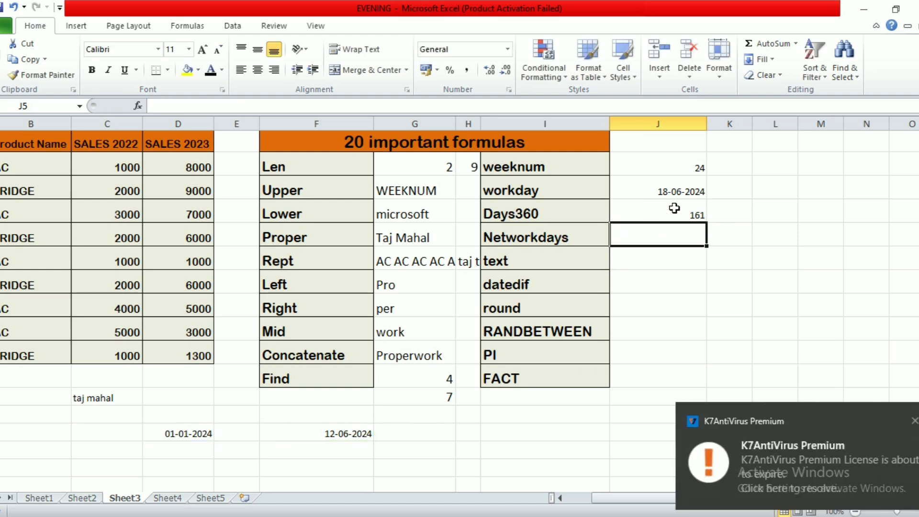
click(914, 420)
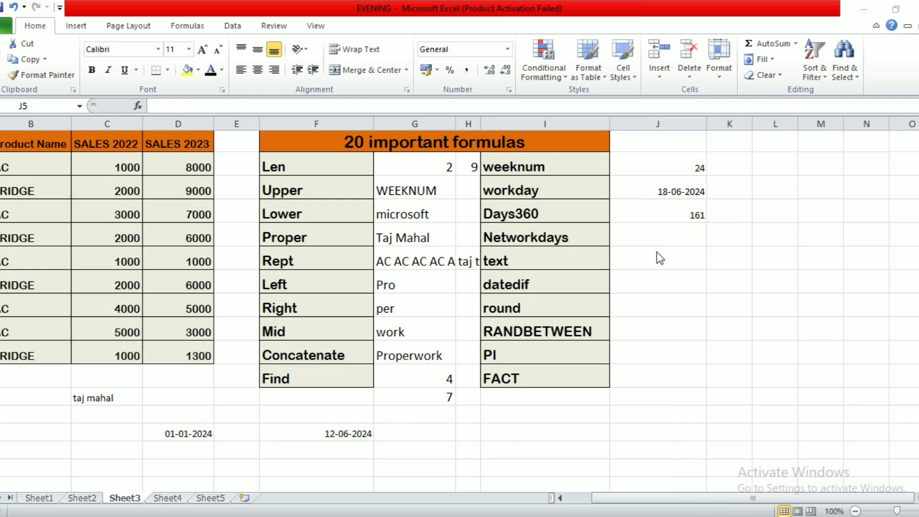
Enter a NETWORKDAYS formula in J5, beside the Networkdays label, with D14 as start date and F14 as end date
double_click(663, 233)
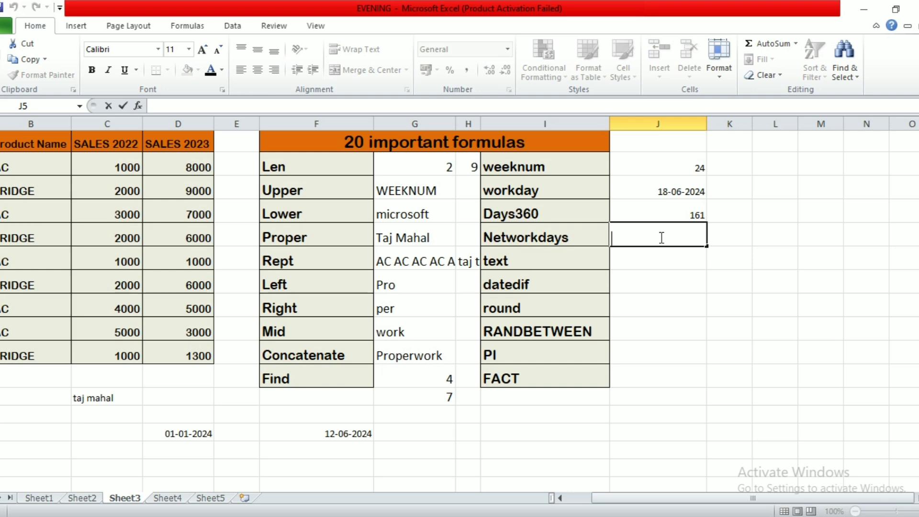
text(=nwet)
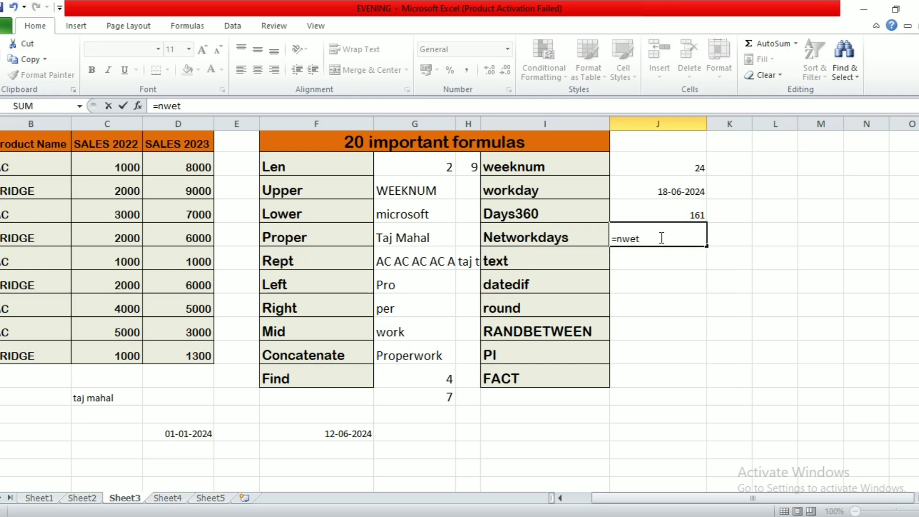
key(BackSpace)
key(BackSpace)
key(BackSpace)
text(et)
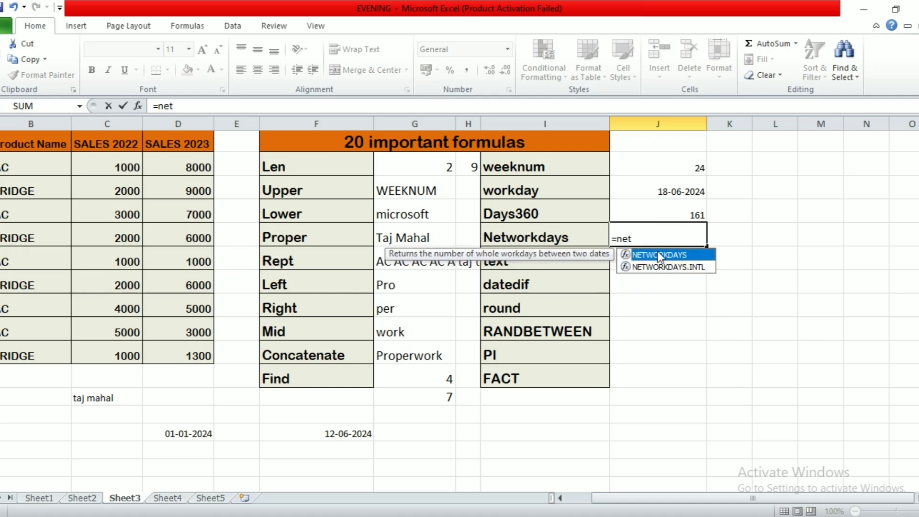
double_click(657, 253)
click(170, 435)
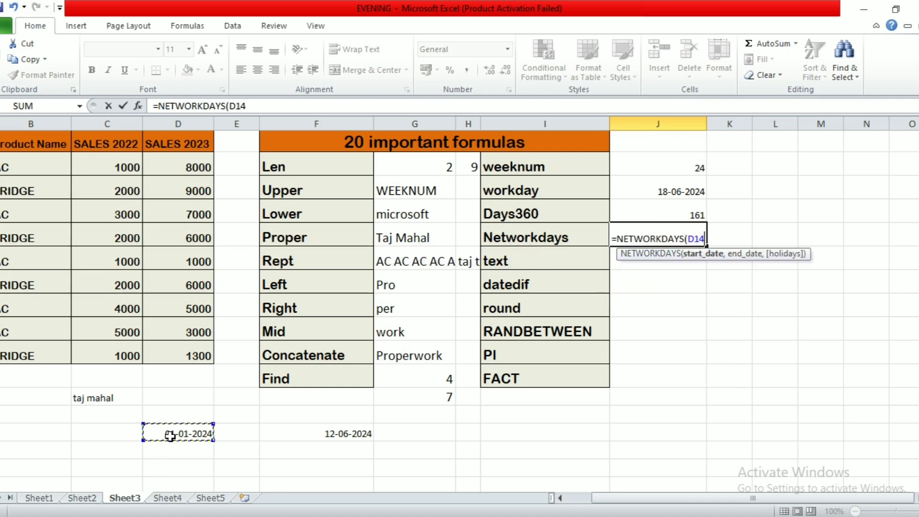
text(,)
click(324, 436)
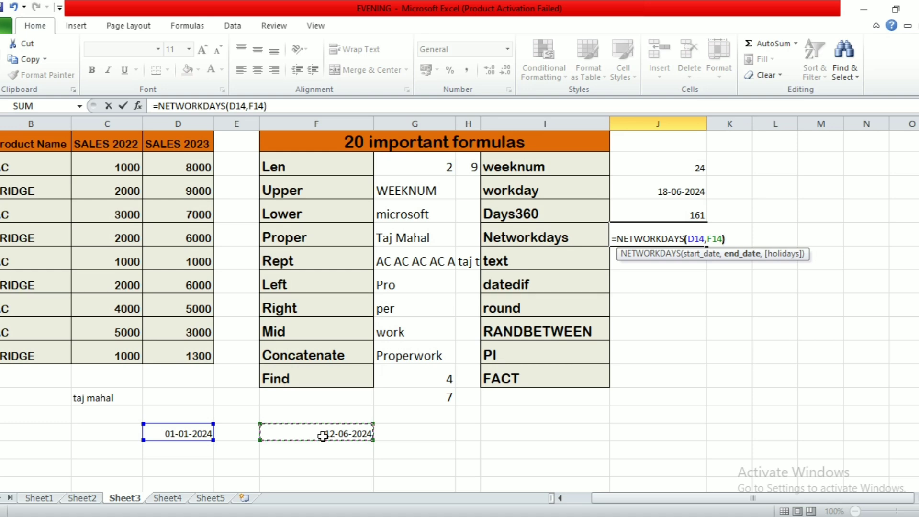
key(Return)
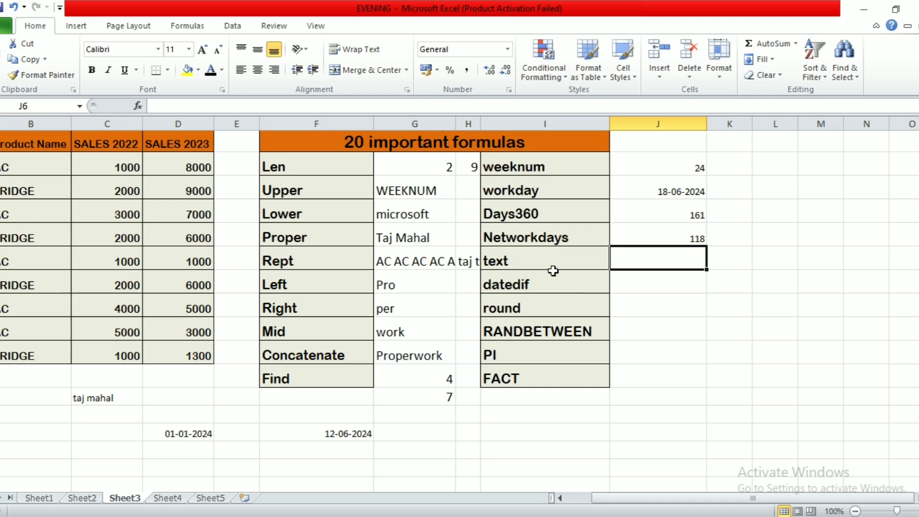
Enter a TEXT formula in J6, beside the text label, that formats the date in F14 as "dddd"
text(=text)
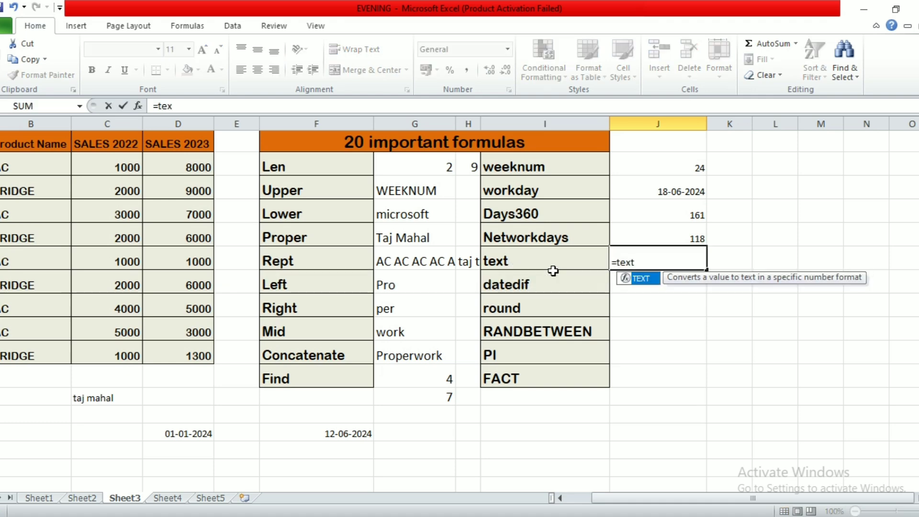
text(()
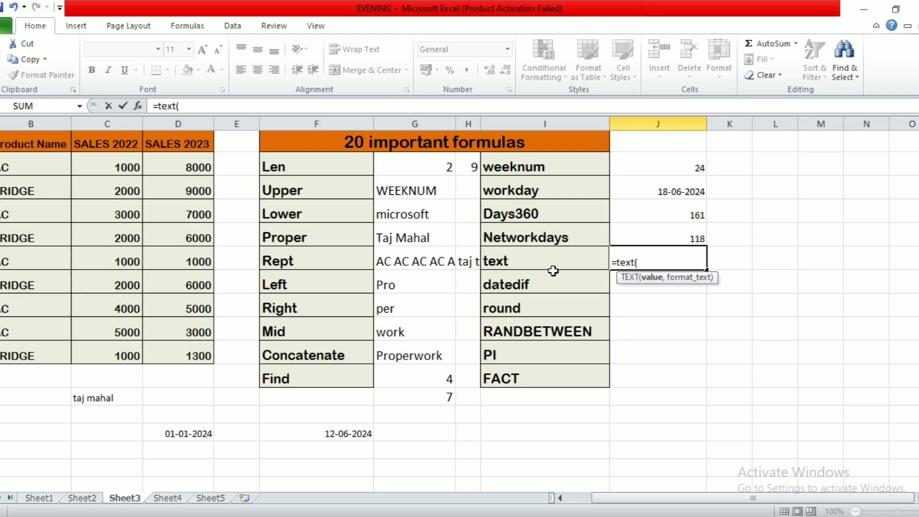
click(320, 433)
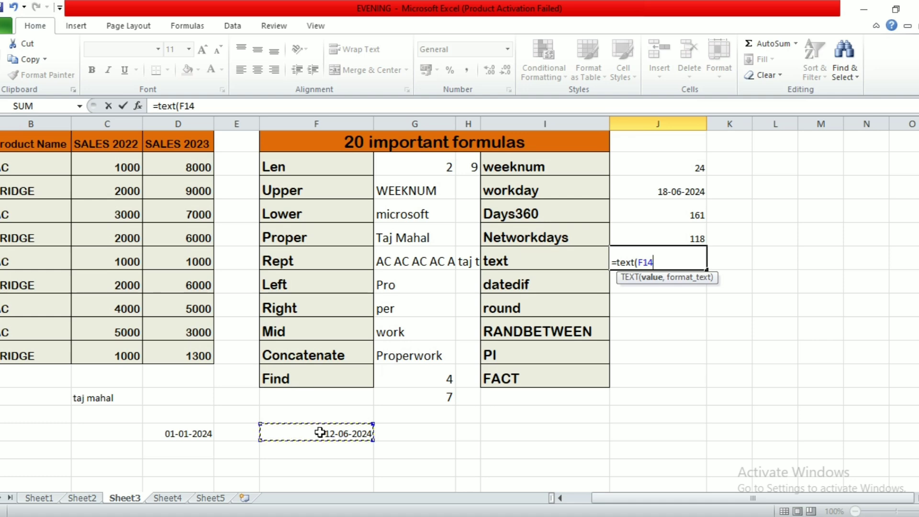
text(,)
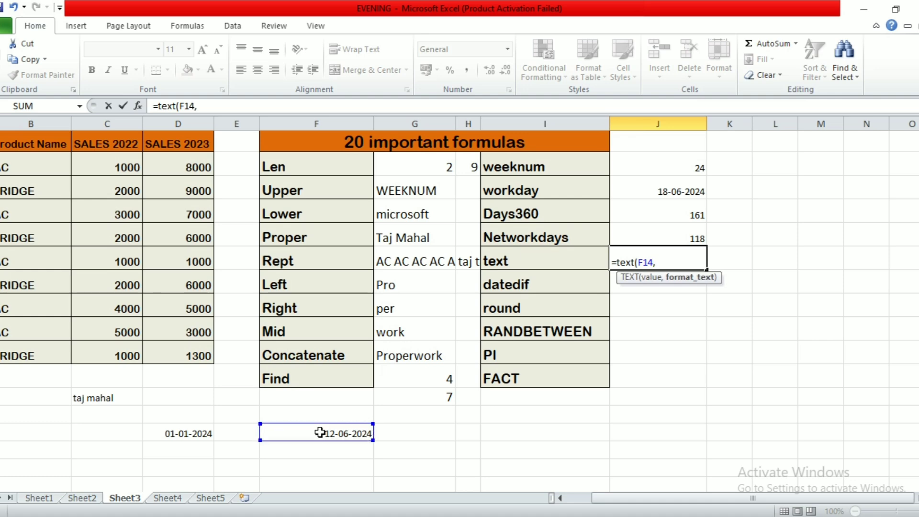
text("dddd"))
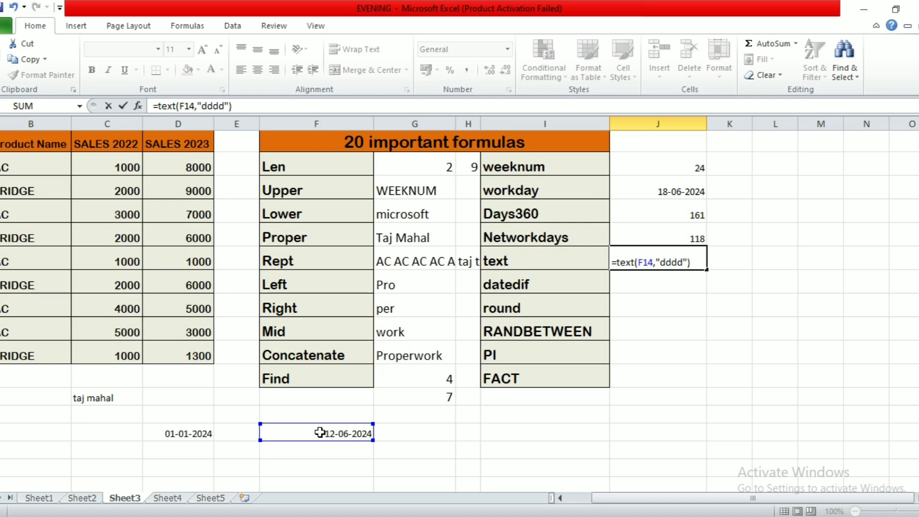
key(Return)
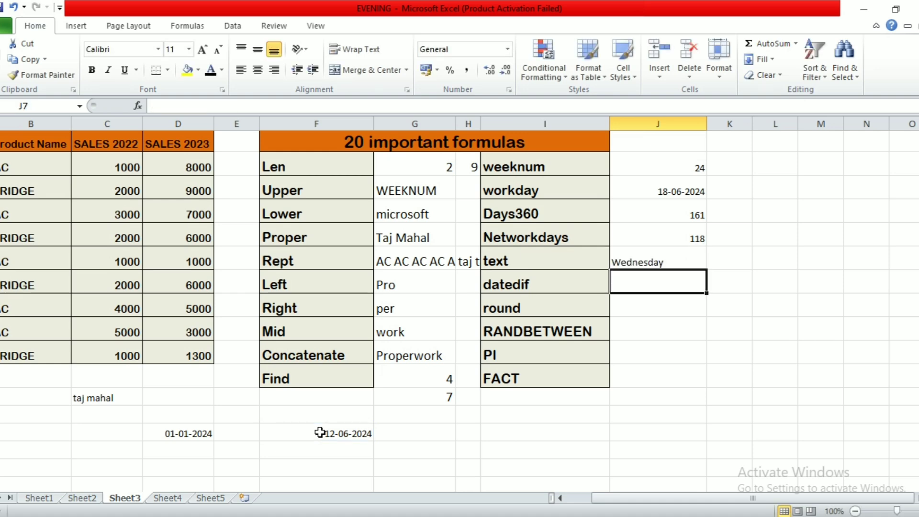
Widen column K to about 17.29 and enter a TEXT formula in K6 that formats the F14 date as "ddd"
drag(753, 123, 793, 141)
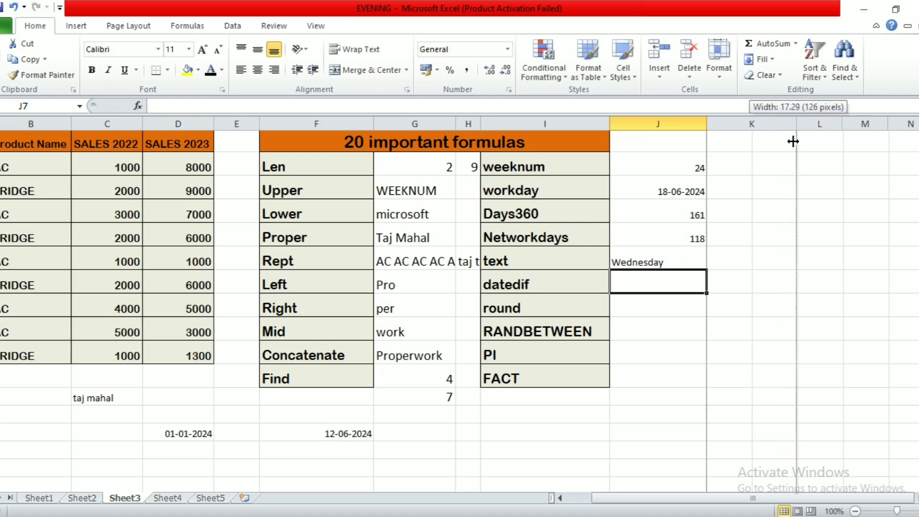
click(737, 259)
text(=)
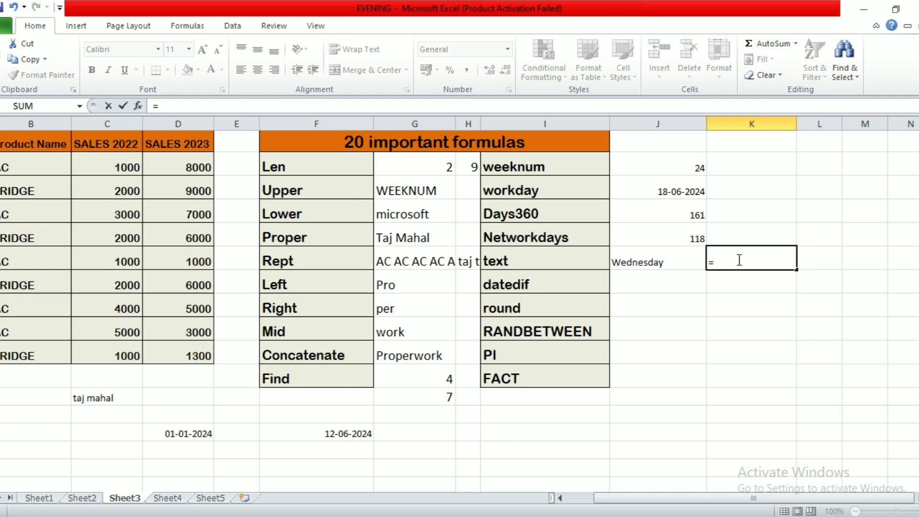
text(text()
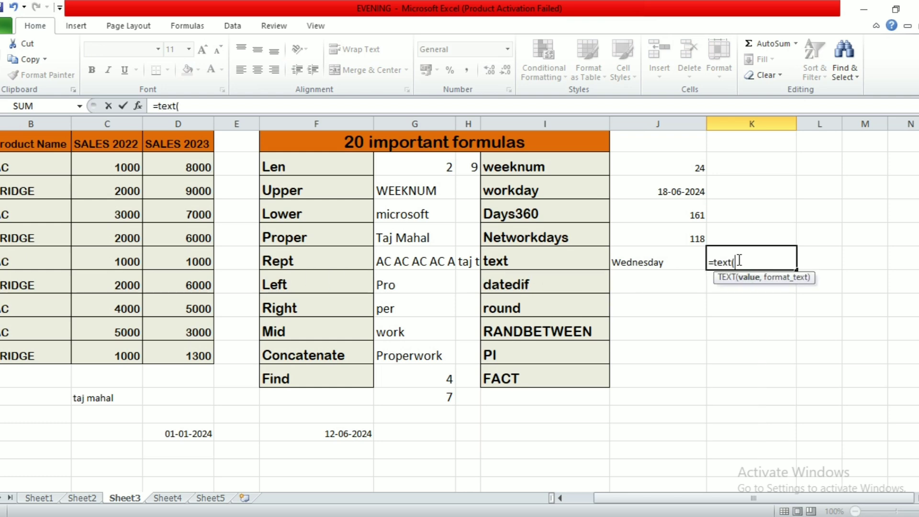
click(353, 433)
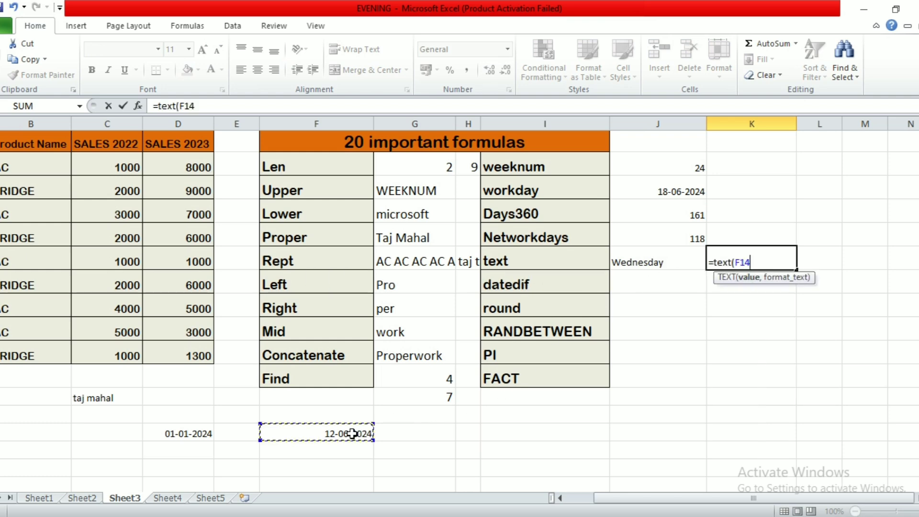
text(,")
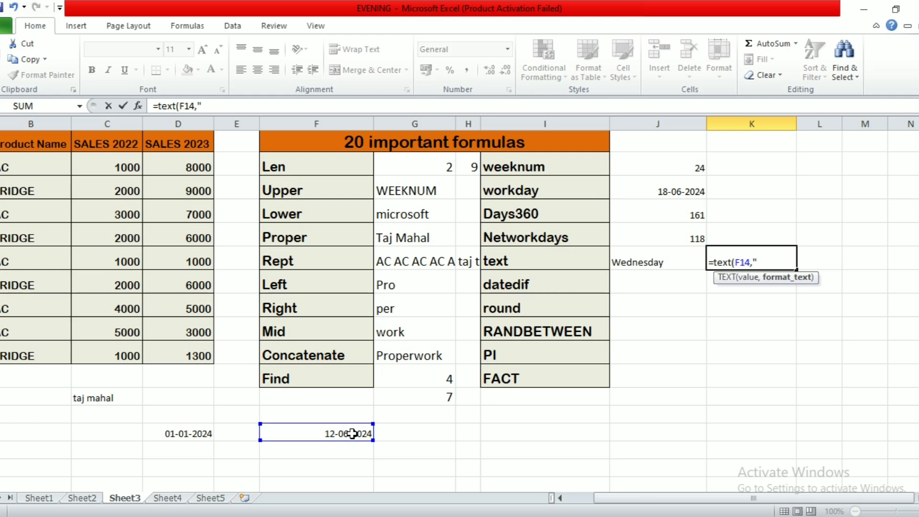
text(ddd"))
key(Return)
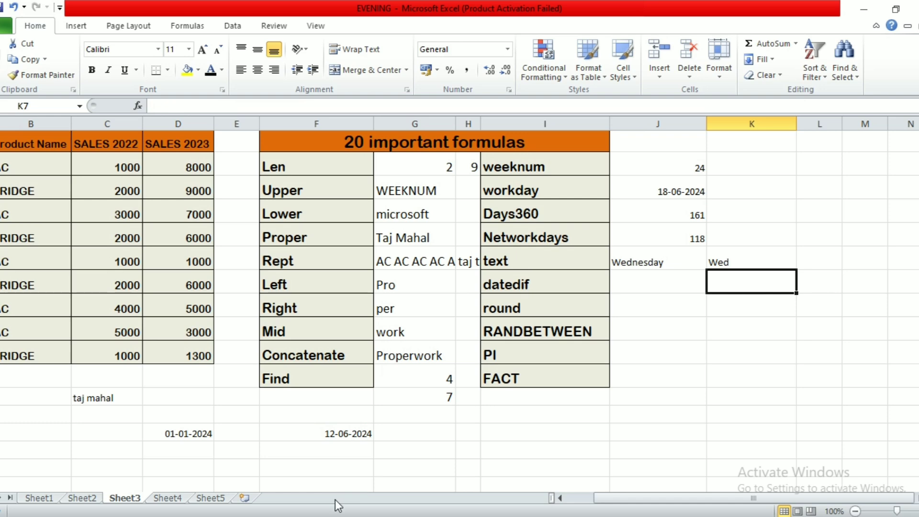
Clear the date in F14 and undo the deletion
click(348, 446)
click(348, 434)
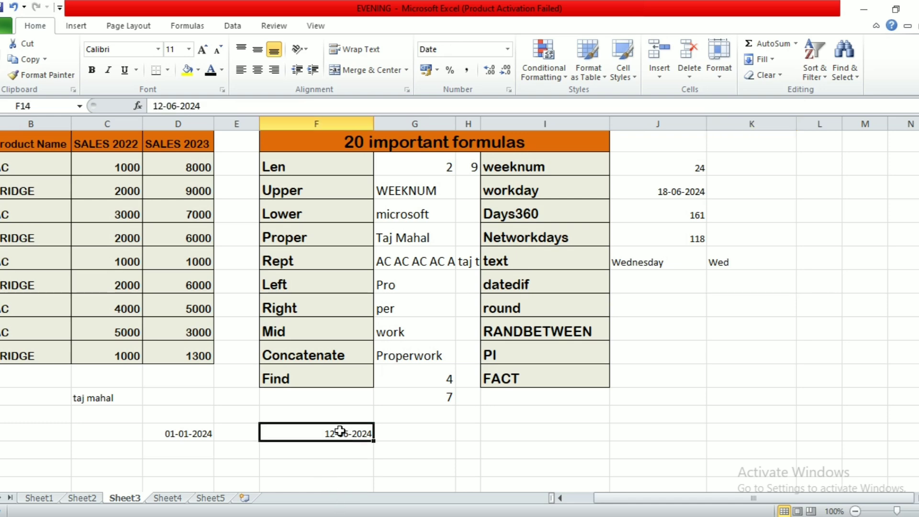
click(212, 434)
click(313, 435)
key(Delete)
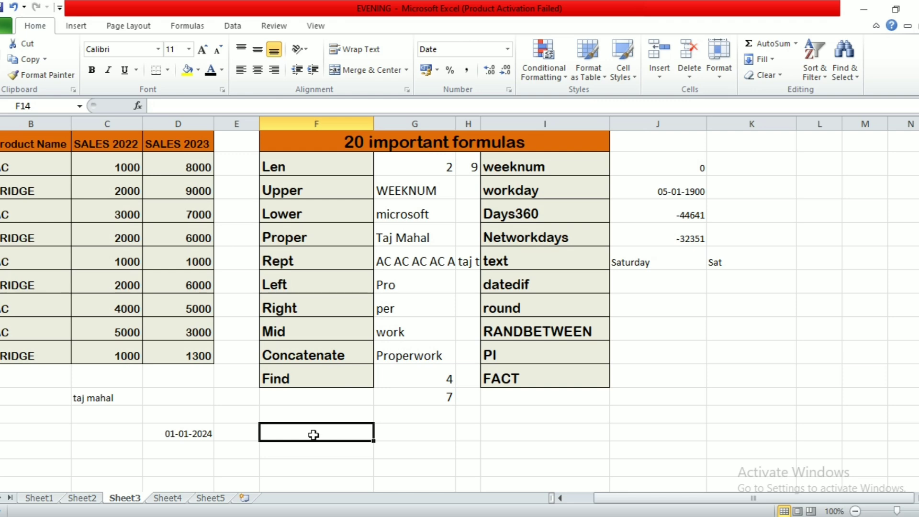
key(ctrl+z)
Enter the date 29-10-2005 in I14, in the same row as the other dates
click(486, 427)
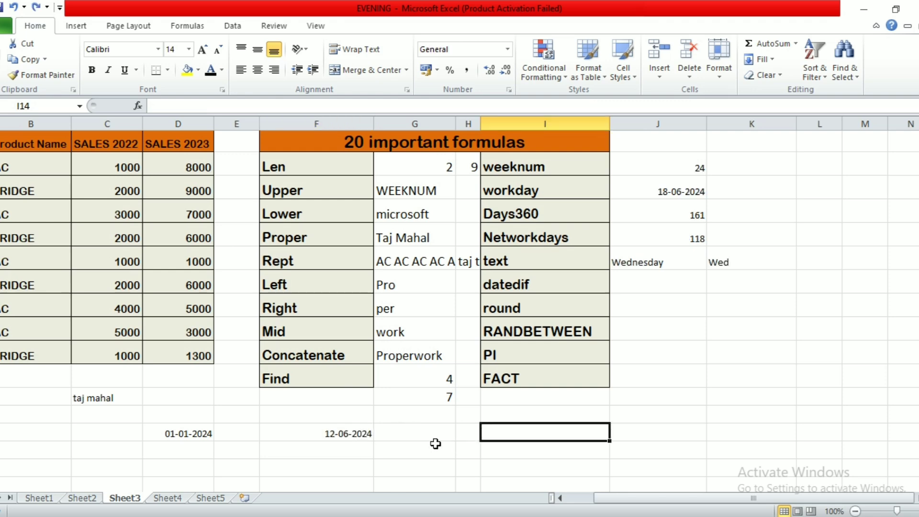
text(29)
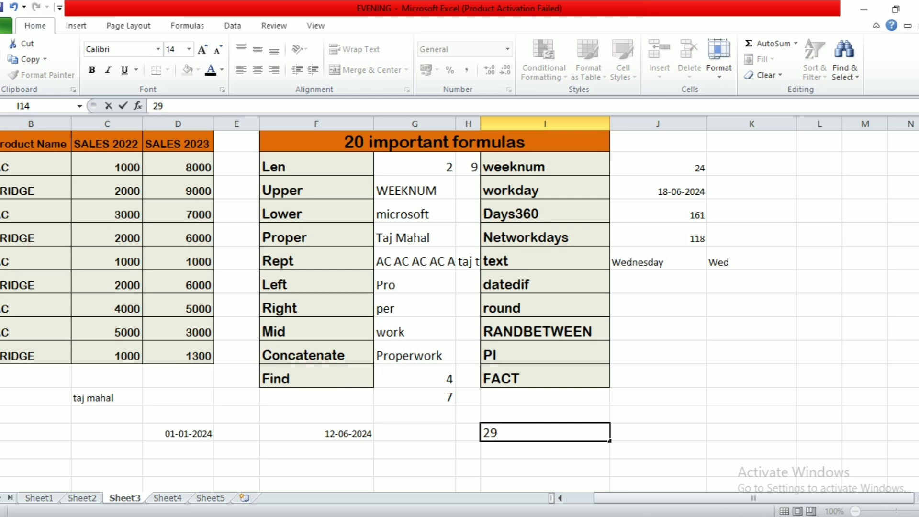
text(-10-2005)
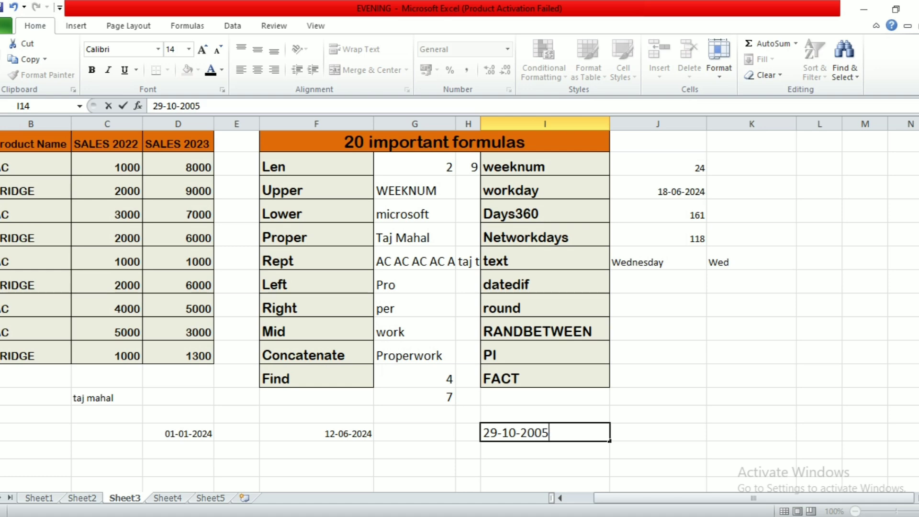
click(745, 448)
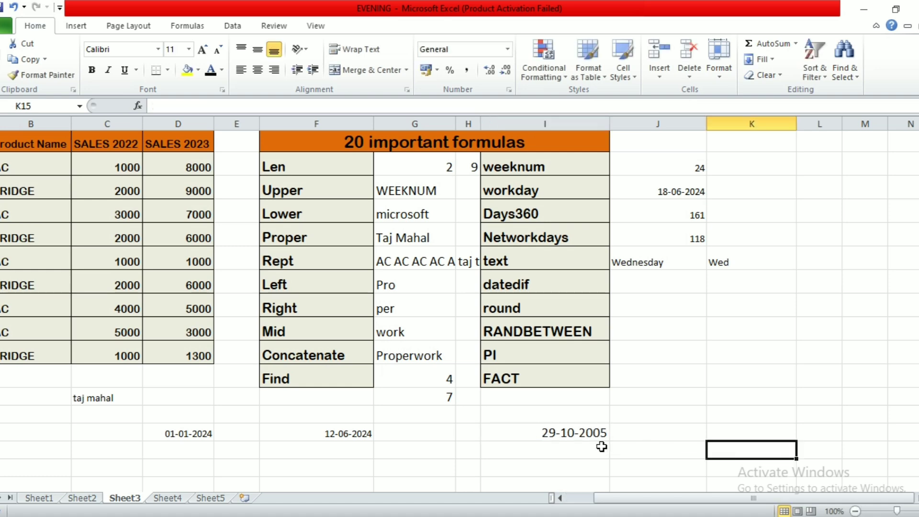
click(570, 420)
click(575, 435)
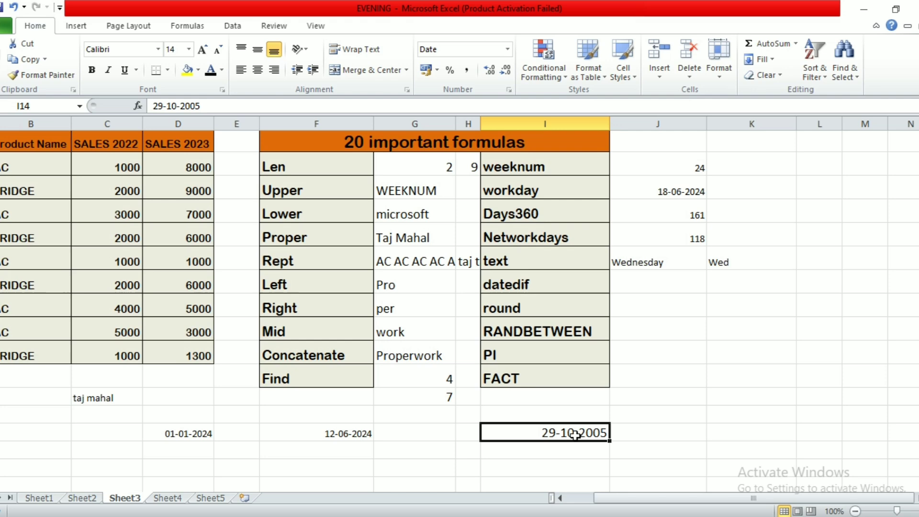
Widen column J slightly to make room for the result beside the datedif label
click(643, 286)
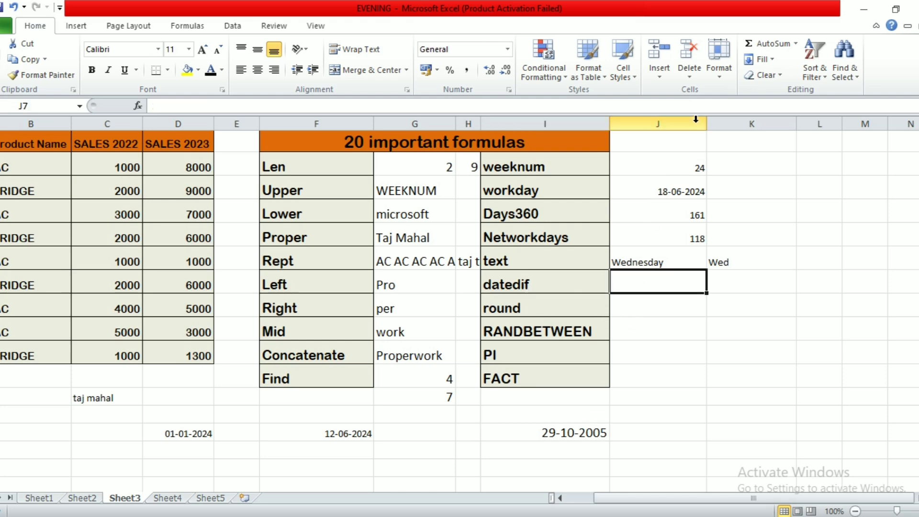
drag(706, 124, 718, 125)
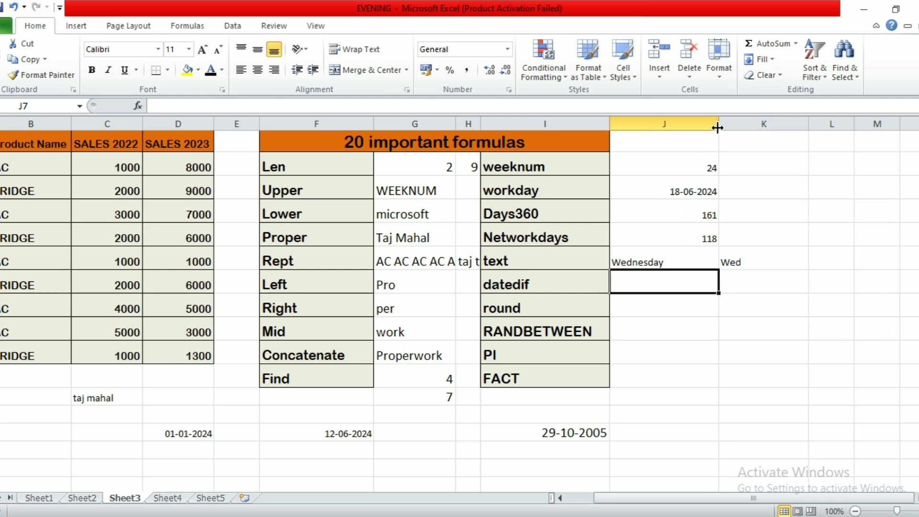
click(555, 430)
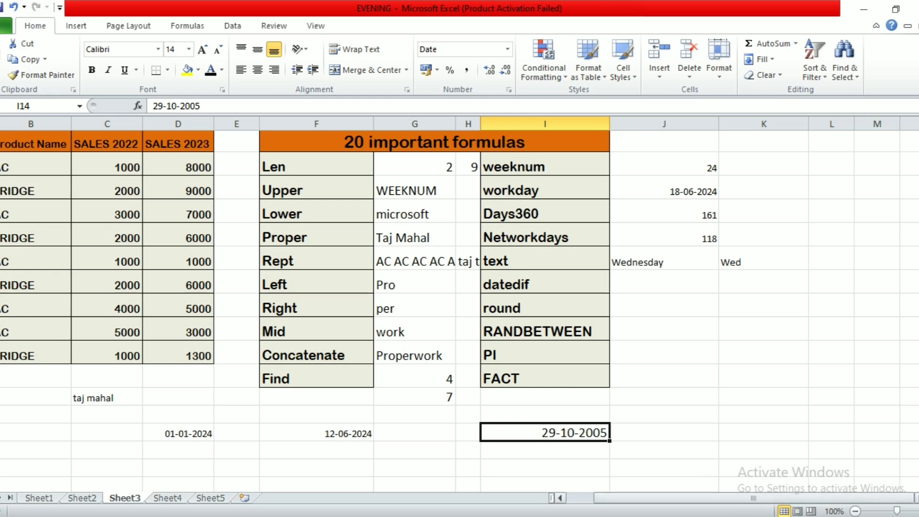
Begin a DATEDIF formula in J7 that counts full years from I14 to F14 with "y", joined to the text "year"
click(918, 498)
click(918, 498)
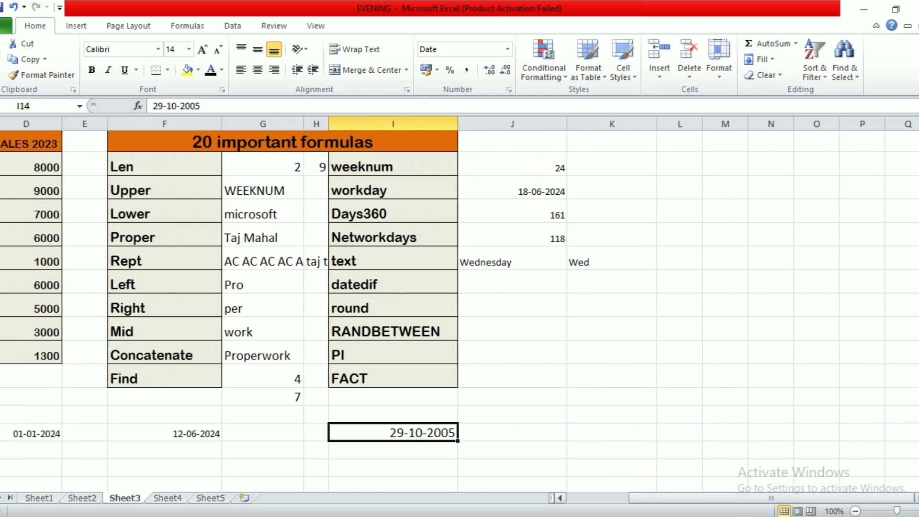
click(519, 274)
text(=dat)
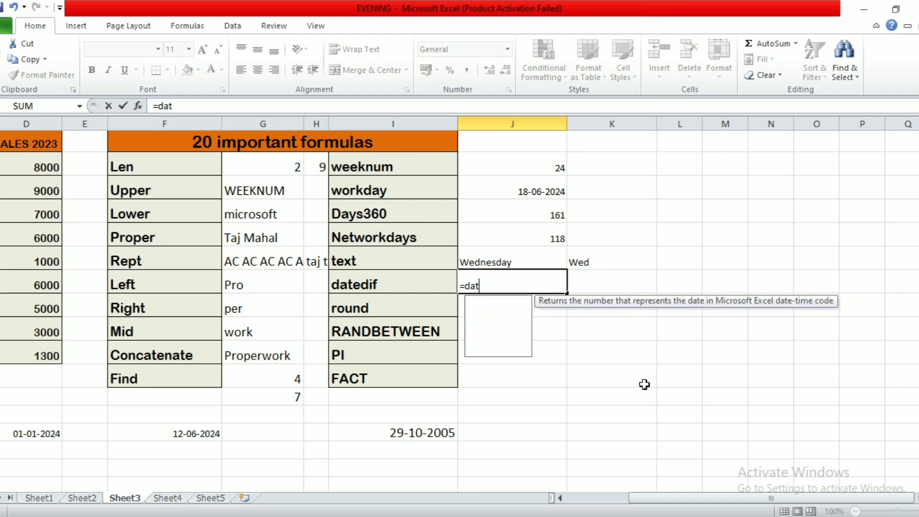
text(eif)
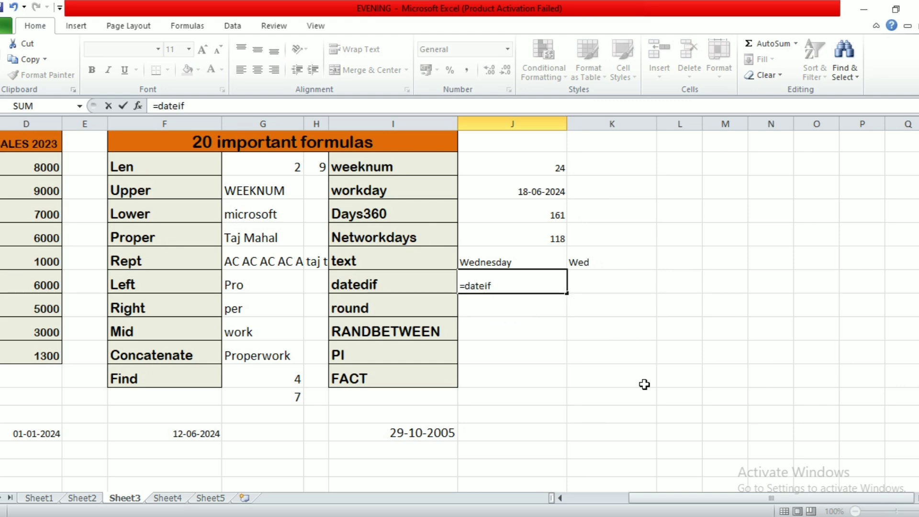
key(BackSpace)
key(BackSpace)
text(dif()
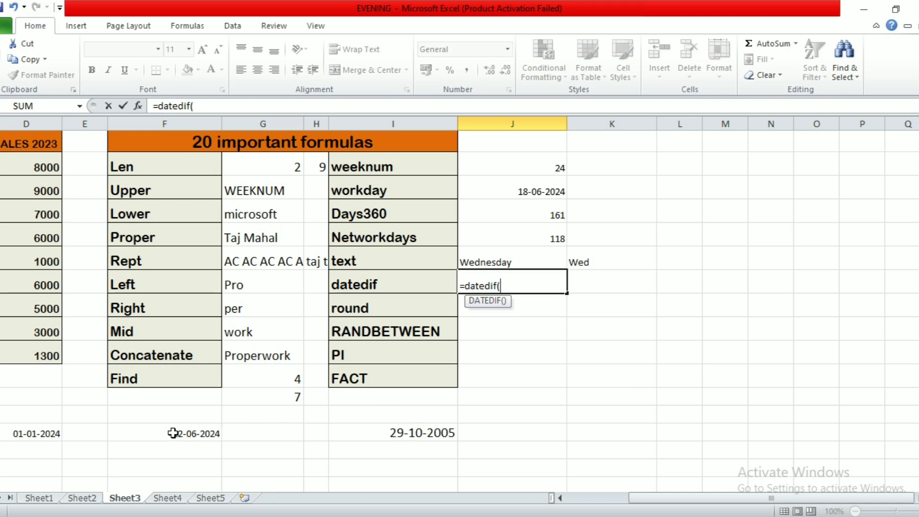
click(389, 433)
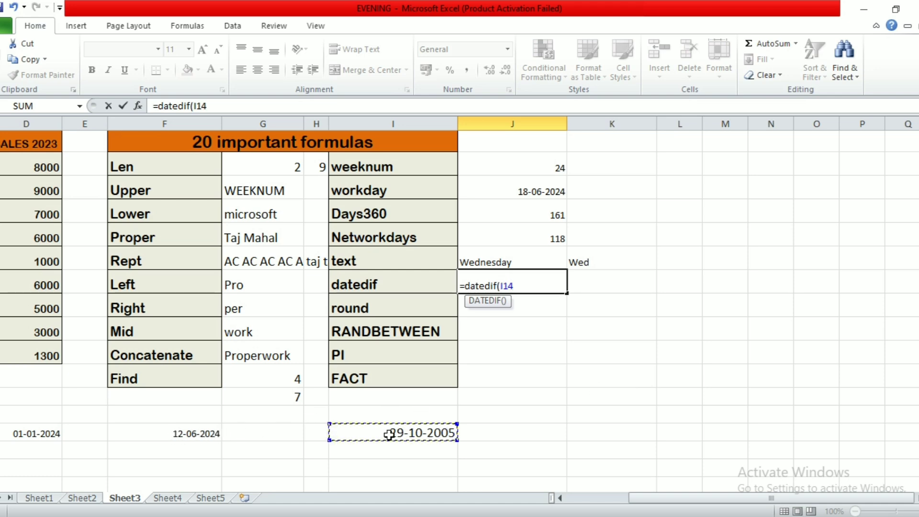
text(,)
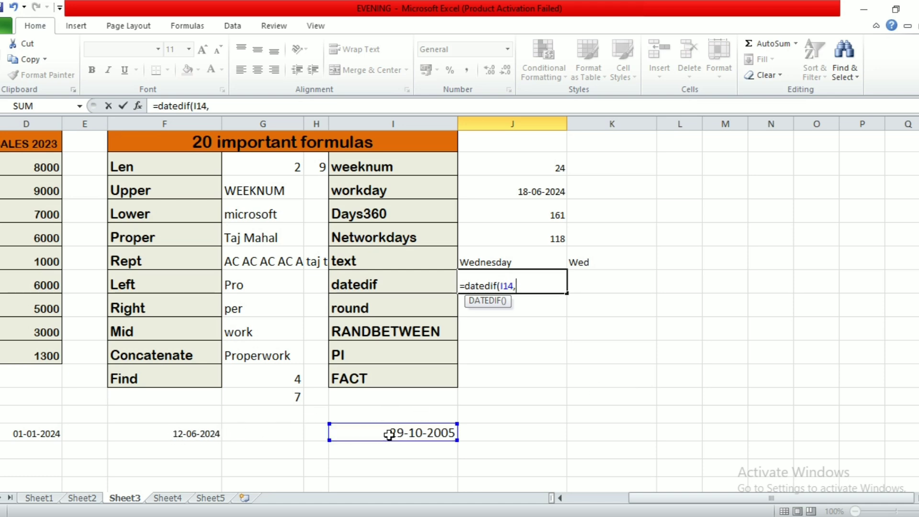
click(185, 433)
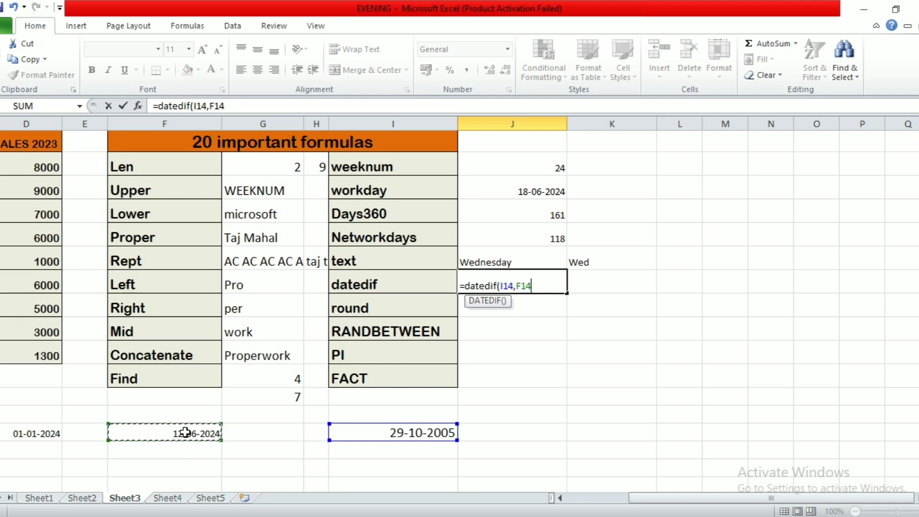
text(,"y"))
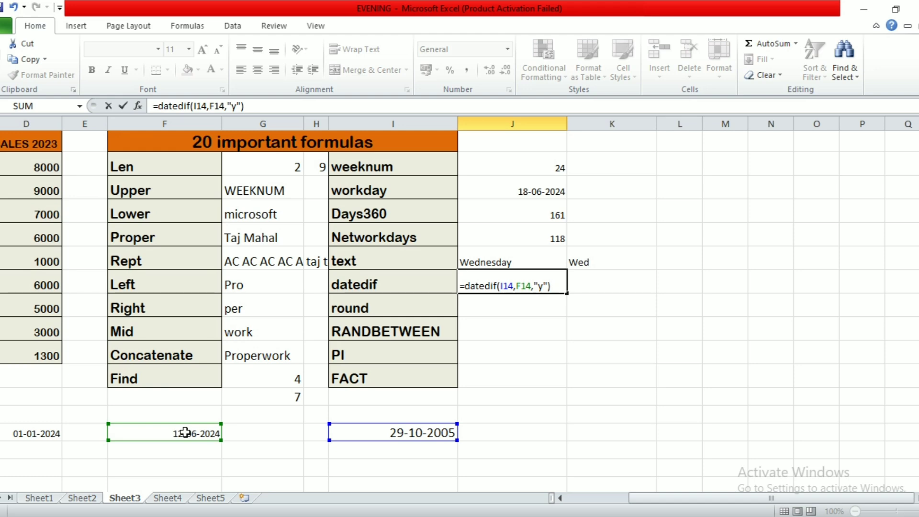
text(&"year")
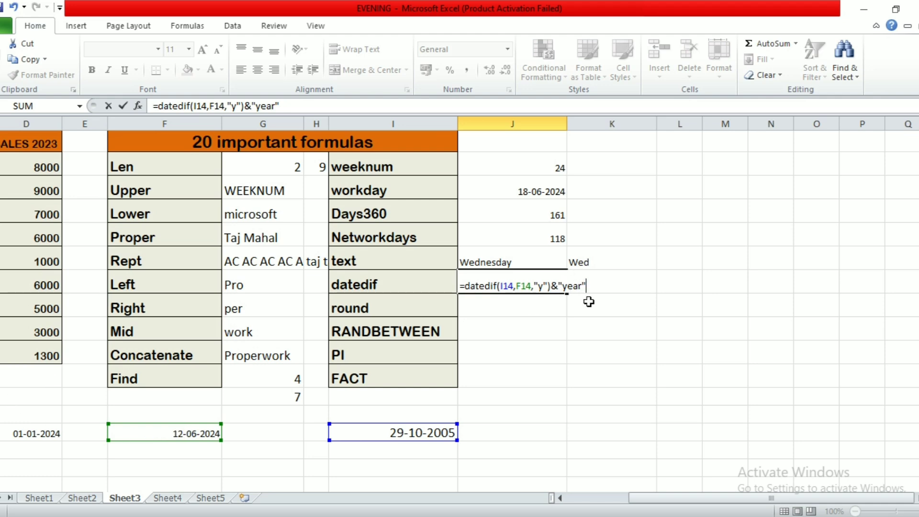
Extend the J7 formula with a second DATEDIF from I14 to F14 using "ym", joined to the text "month"
text(&dateif)
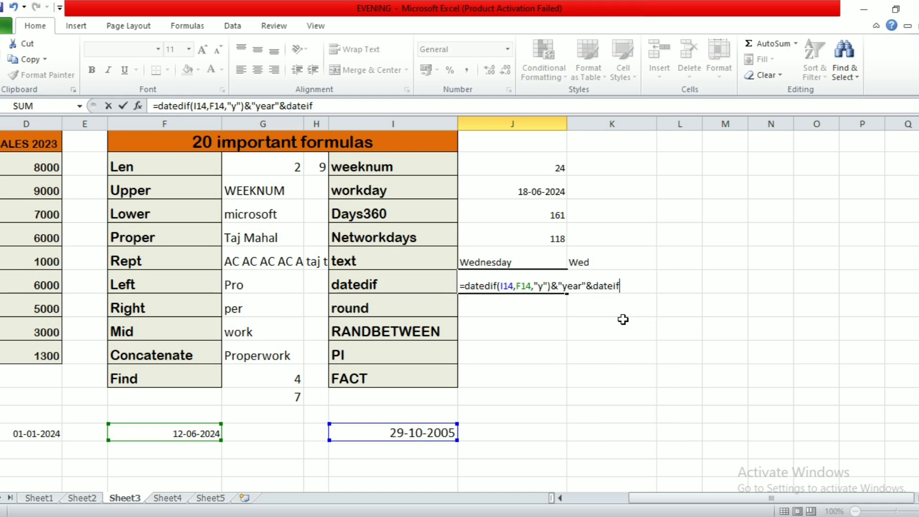
key(BackSpace)
key(BackSpace)
text(dif()
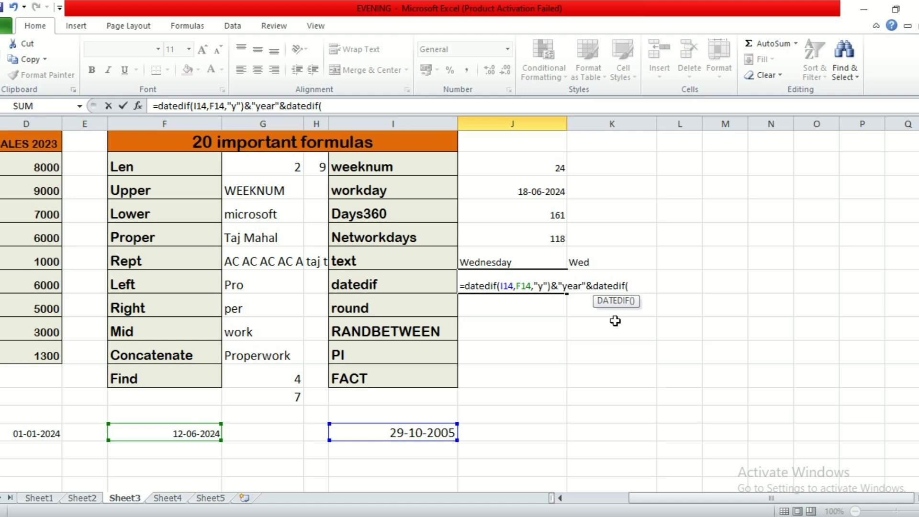
click(196, 433)
text(,)
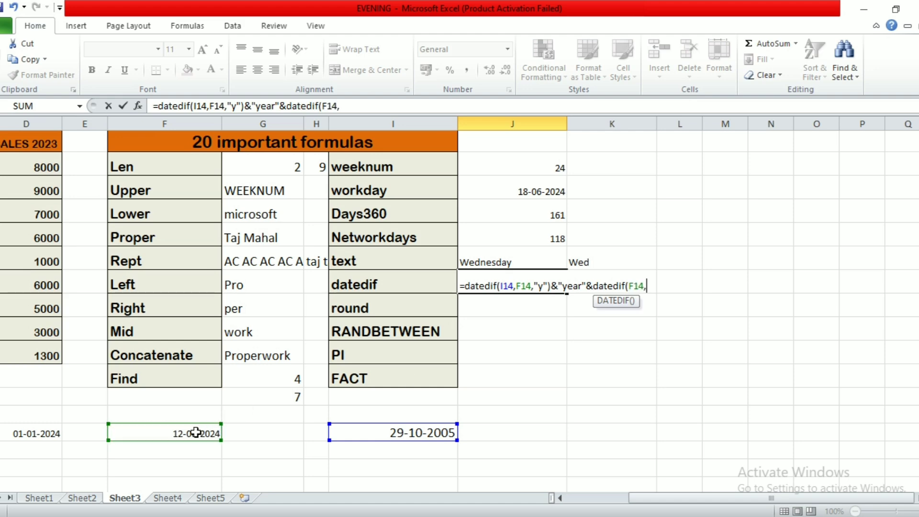
key(BackSpace)
key(BackSpace)
key(BackSpace)
key(BackSpace)
click(401, 432)
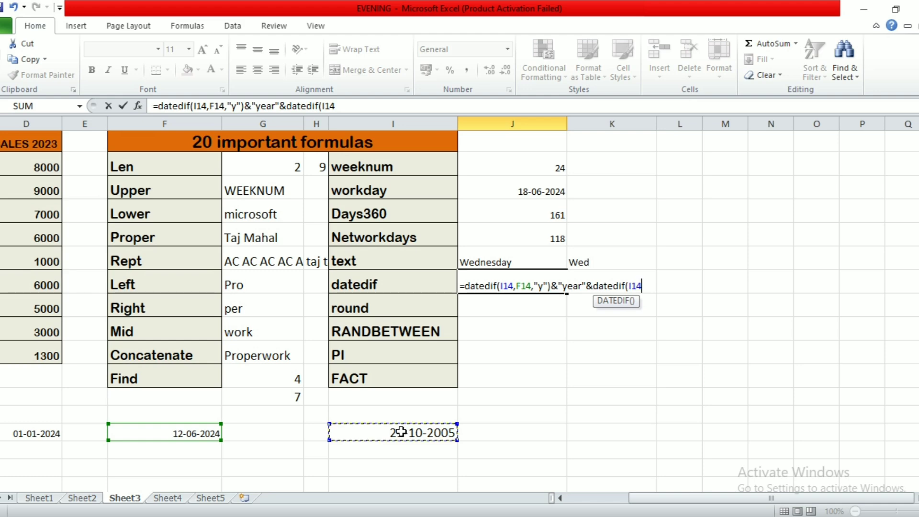
text(,)
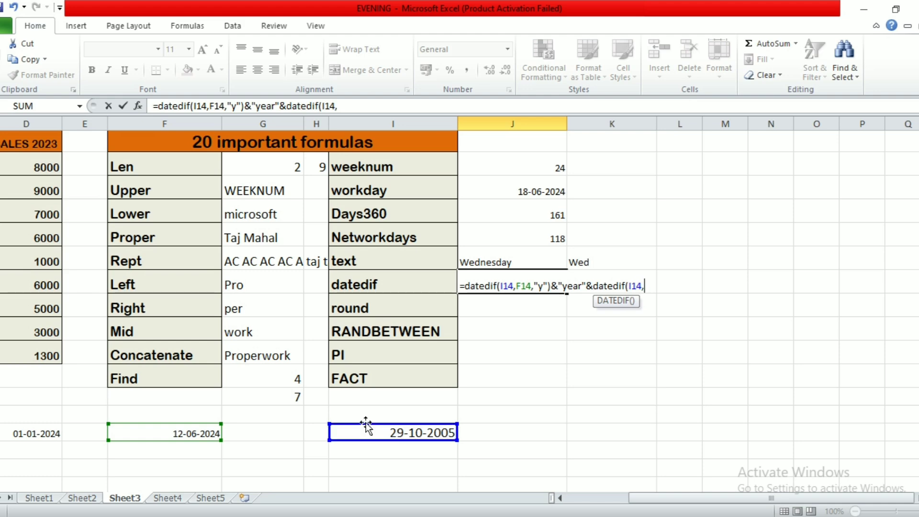
click(205, 434)
text(,"ym)
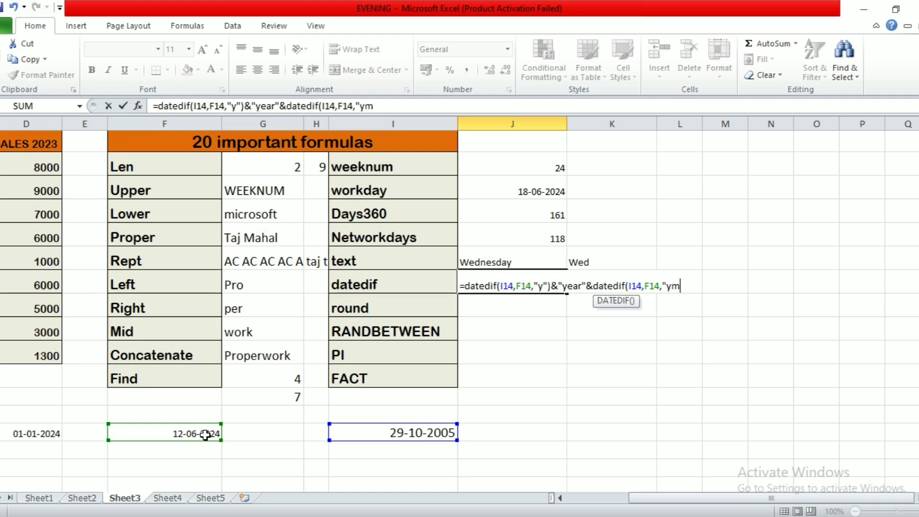
text(")&)
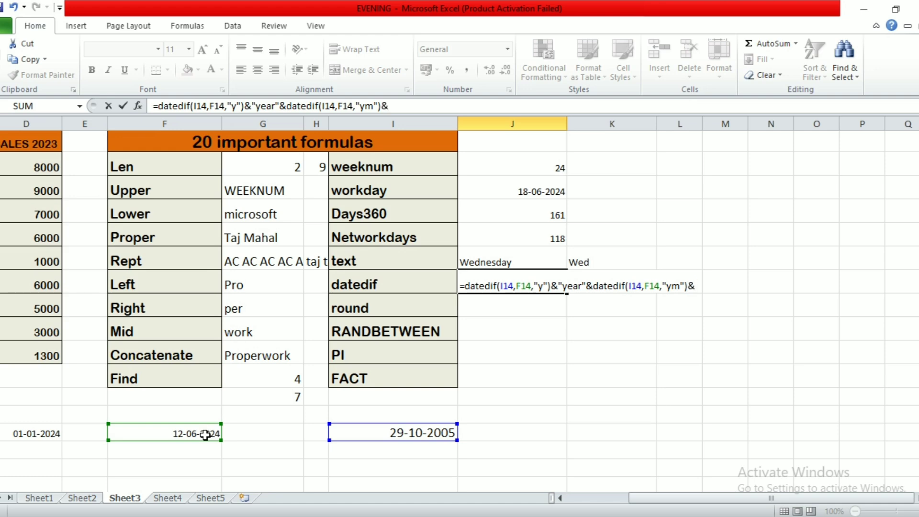
text("month")
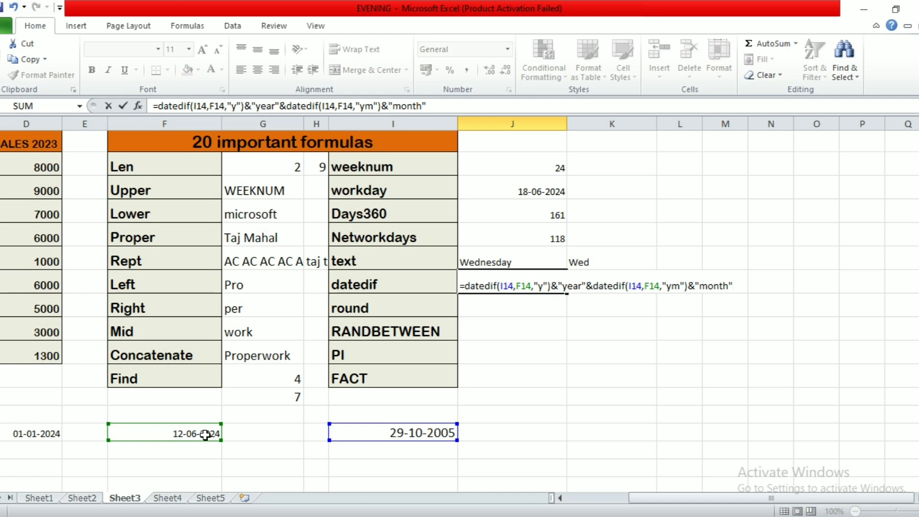
Complete the J7 formula with a third DATEDIF from I14 to F14 using "md", joined to the text "days"
text(&date)
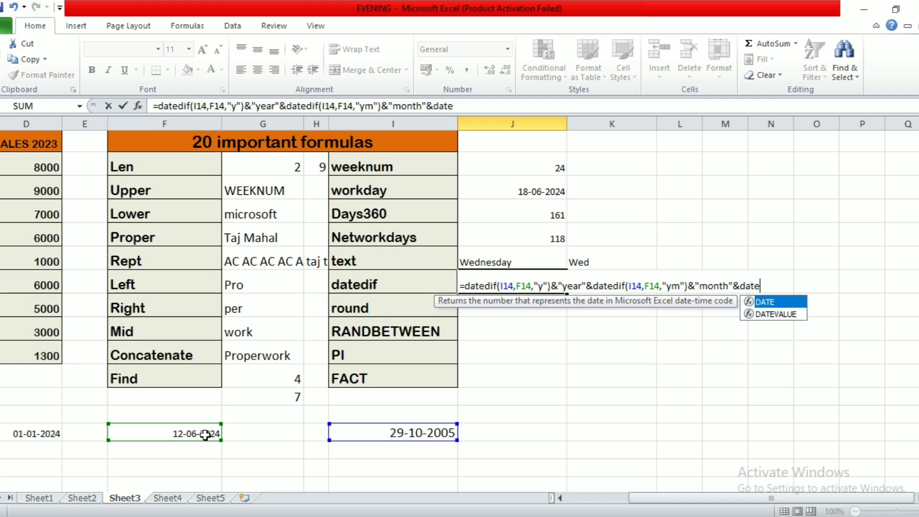
text(dif()
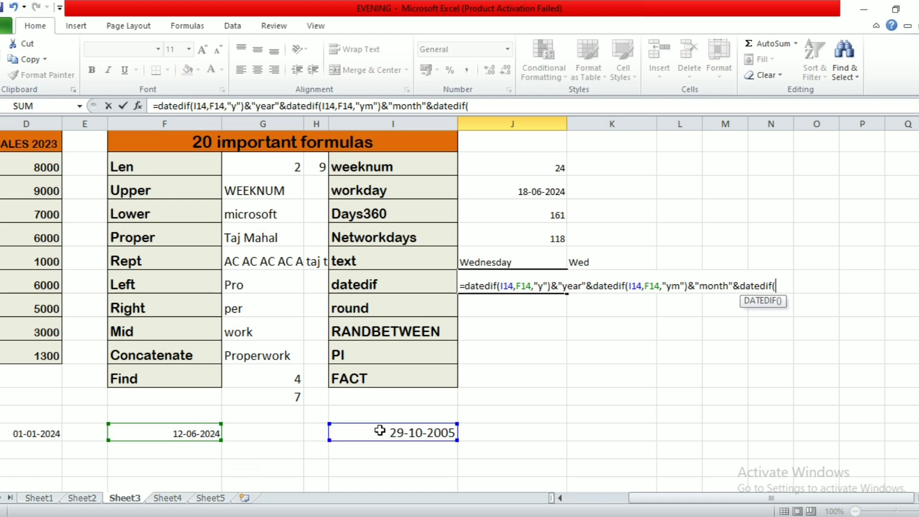
click(419, 434)
text(,)
click(213, 430)
text(,)
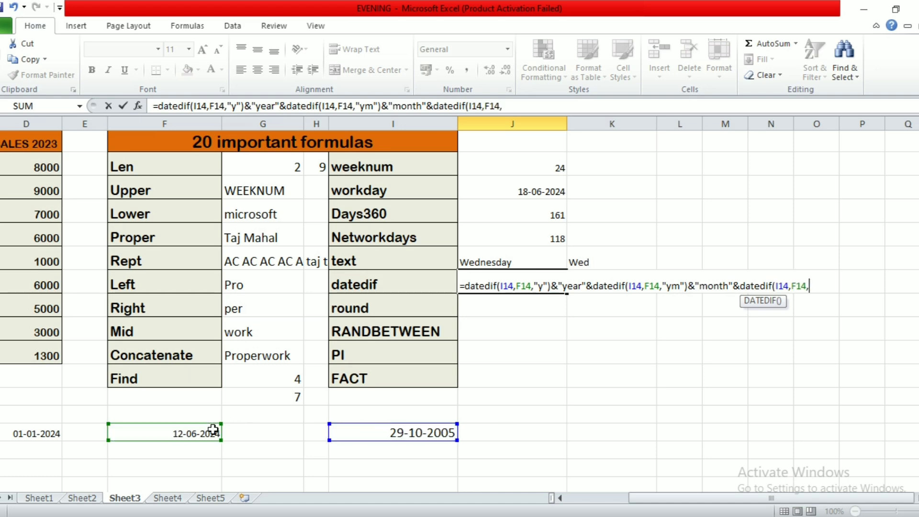
text("md")
text()&)
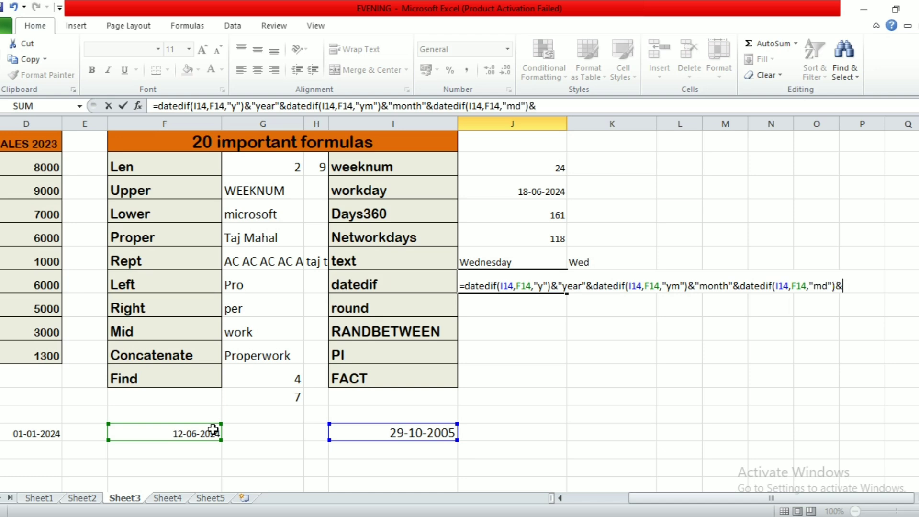
text("days")
key(Return)
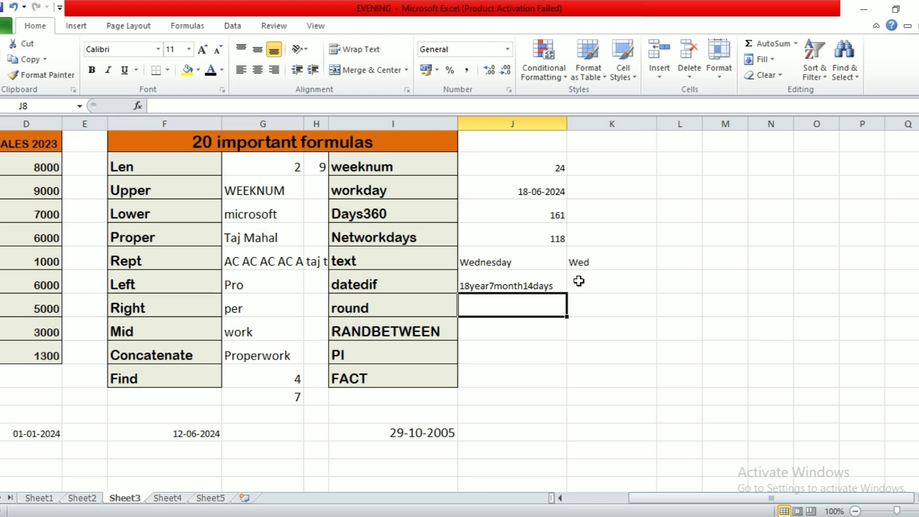
Review the combined year, month and days DATEDIF formula in J7
double_click(559, 282)
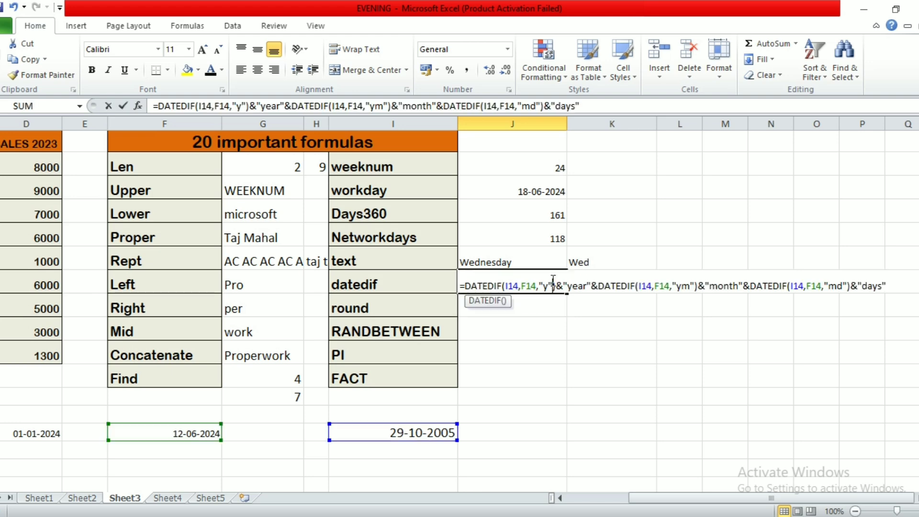
double_click(896, 283)
click(897, 283)
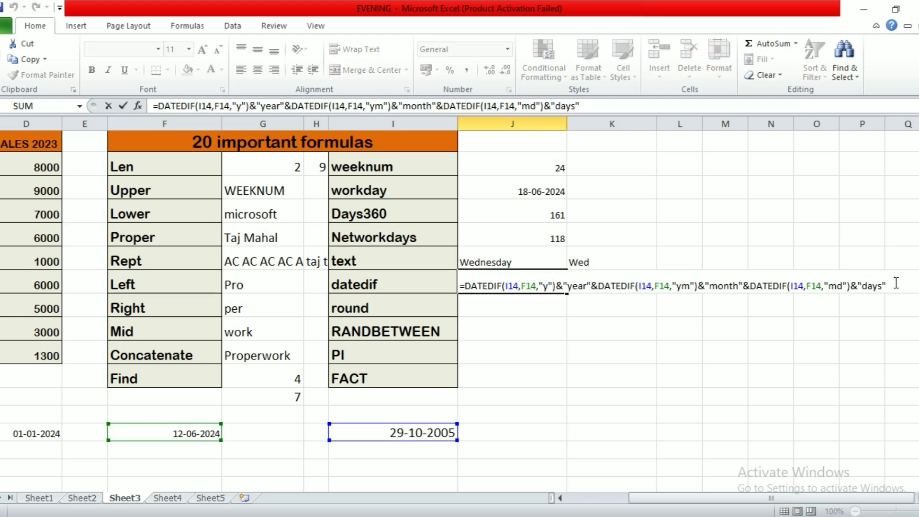
key(Return)
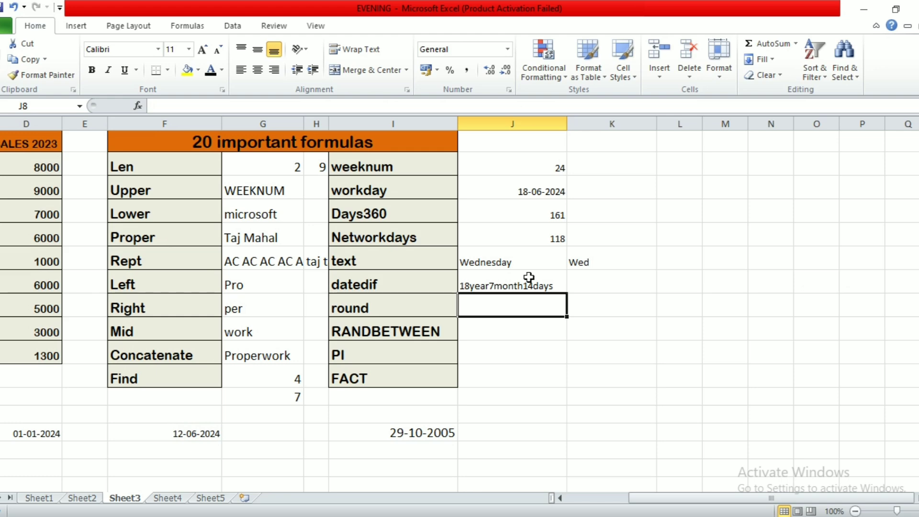
drag(412, 164, 412, 278)
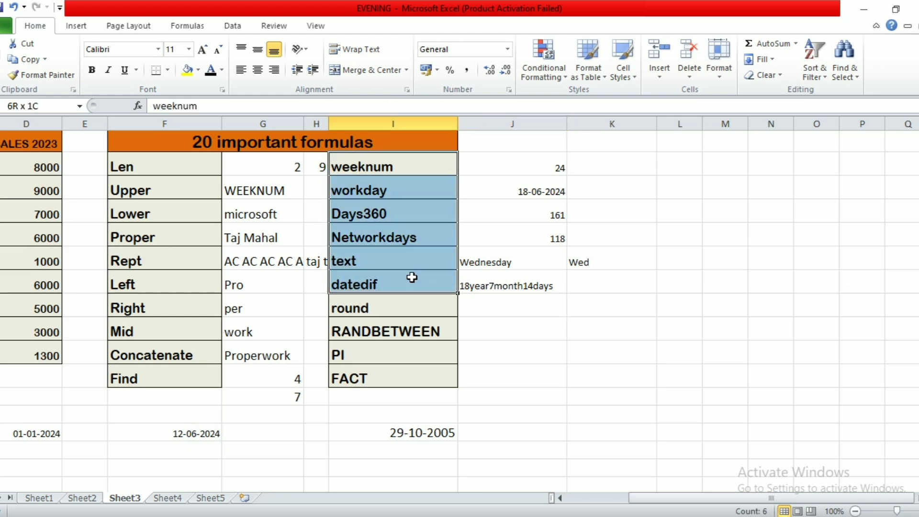
double_click(494, 303)
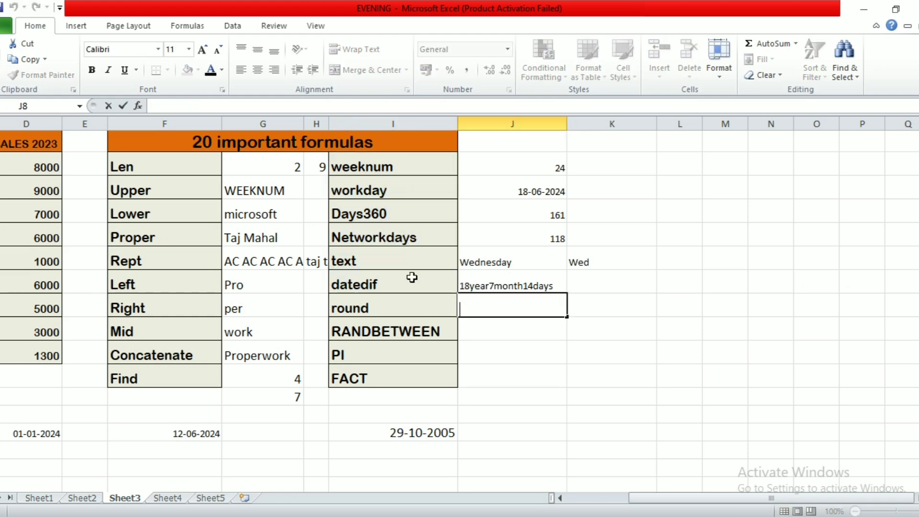
drag(408, 307, 412, 384)
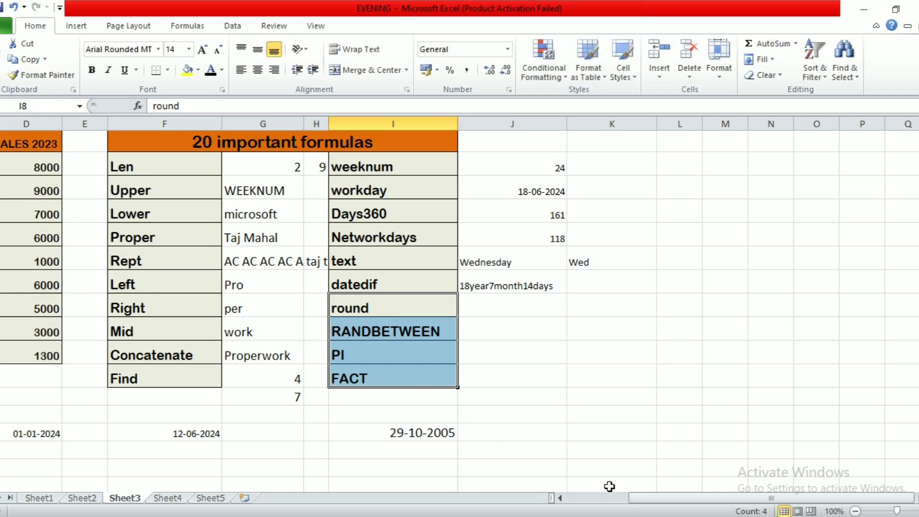
drag(636, 498, 598, 506)
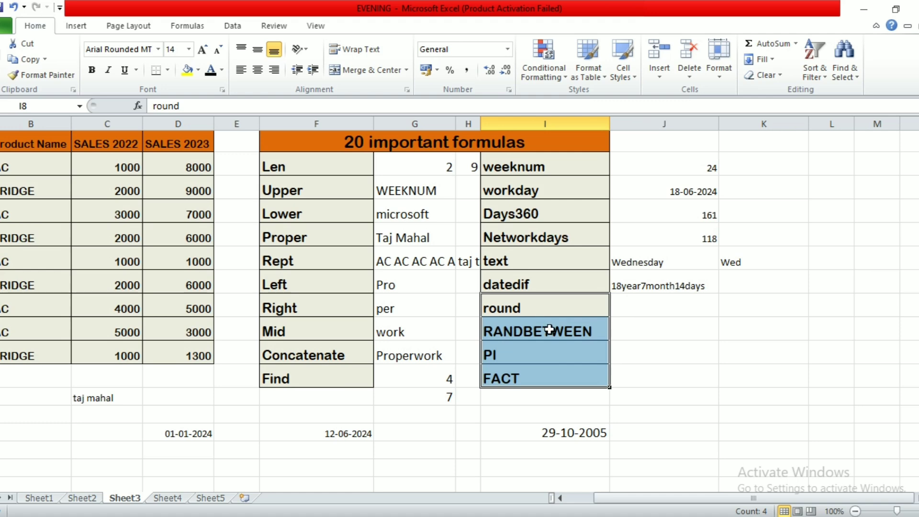
click(561, 308)
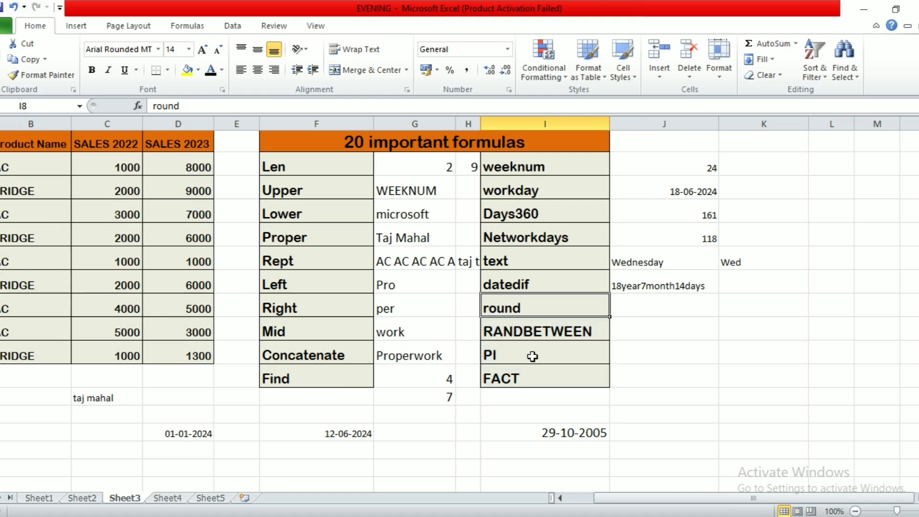
Enter a PI formula with empty parentheses in J10, beside the PI label
click(632, 350)
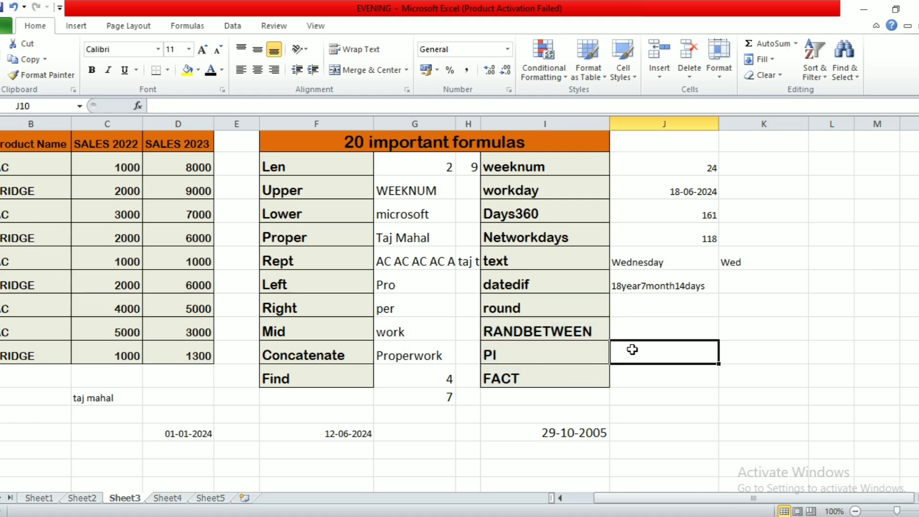
text(=pi)
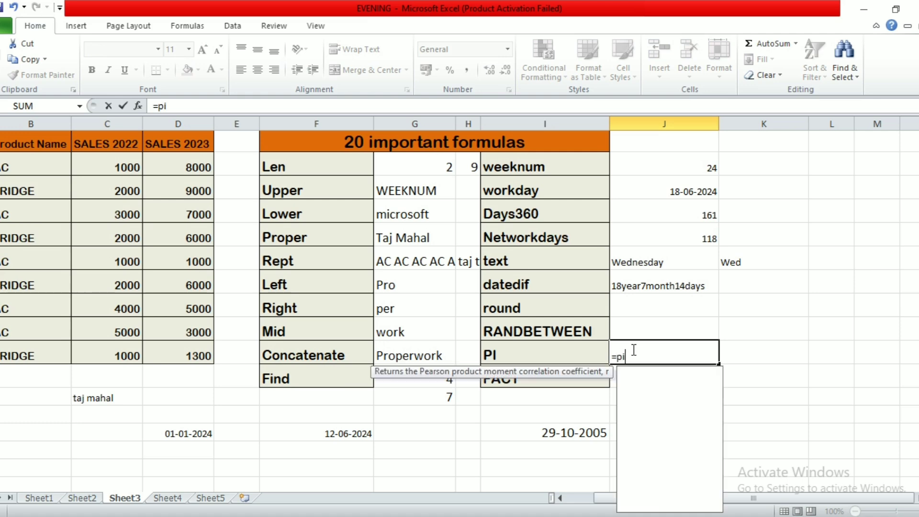
text(())
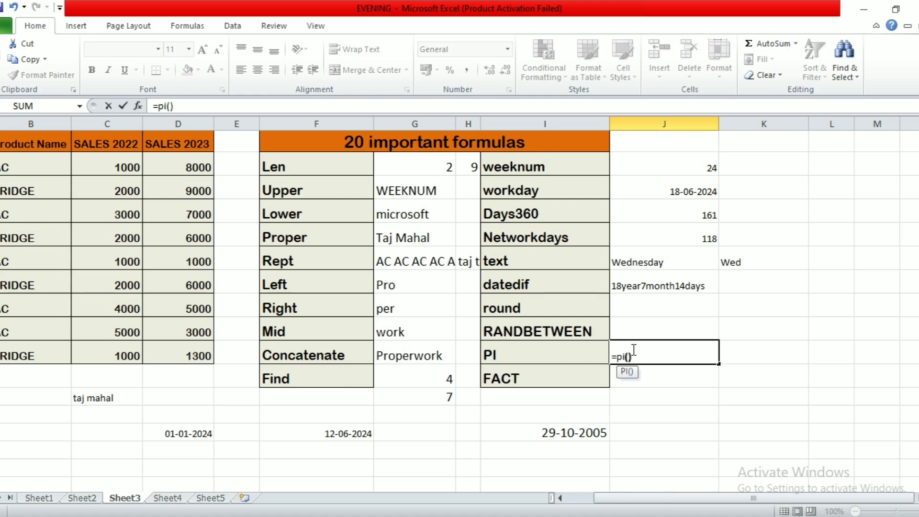
key(Return)
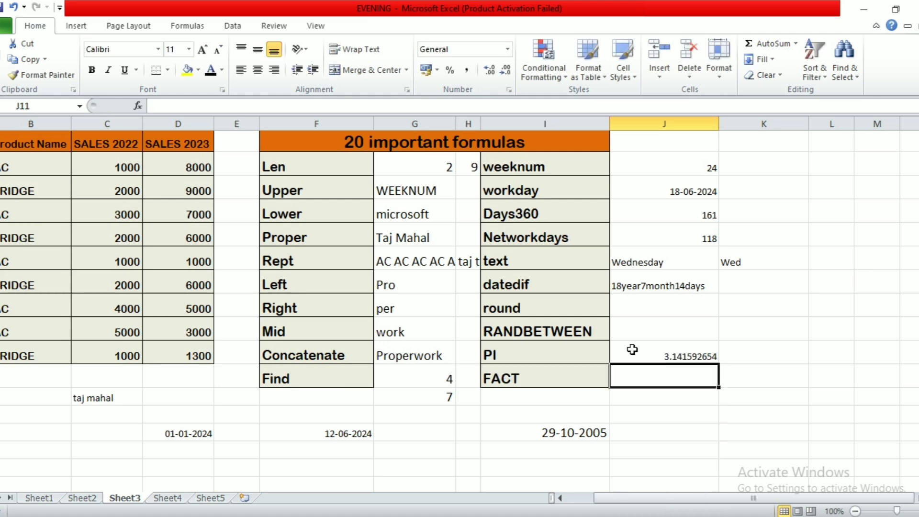
click(673, 353)
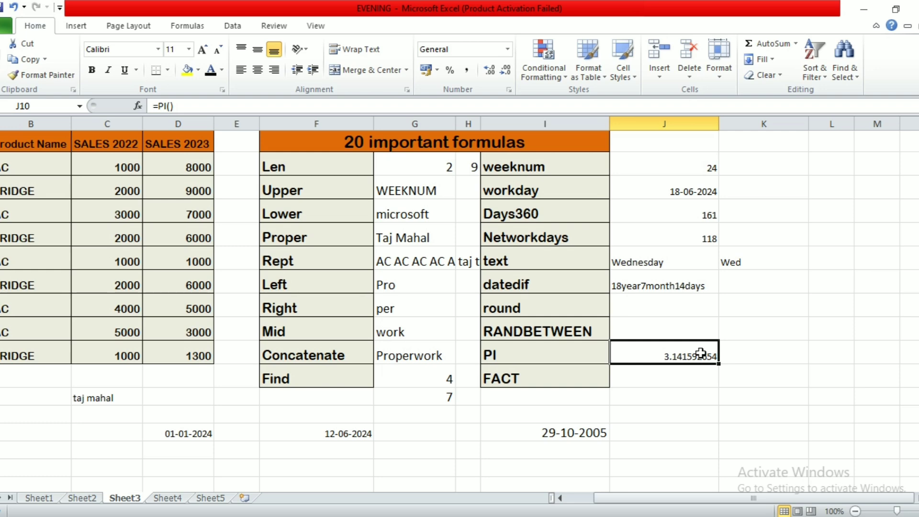
Enter a ROUND formula in J8 that rounds the PI value in J10 to 2 digits
double_click(683, 305)
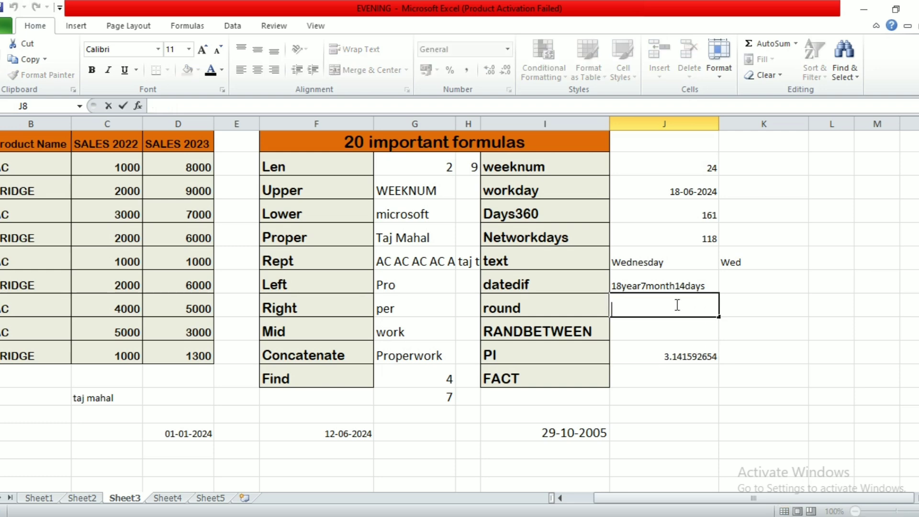
text(=)
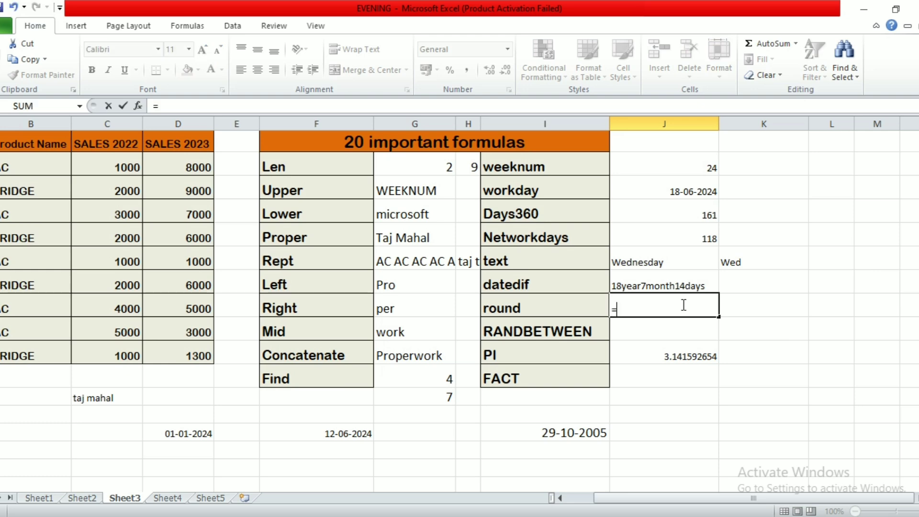
text(round)
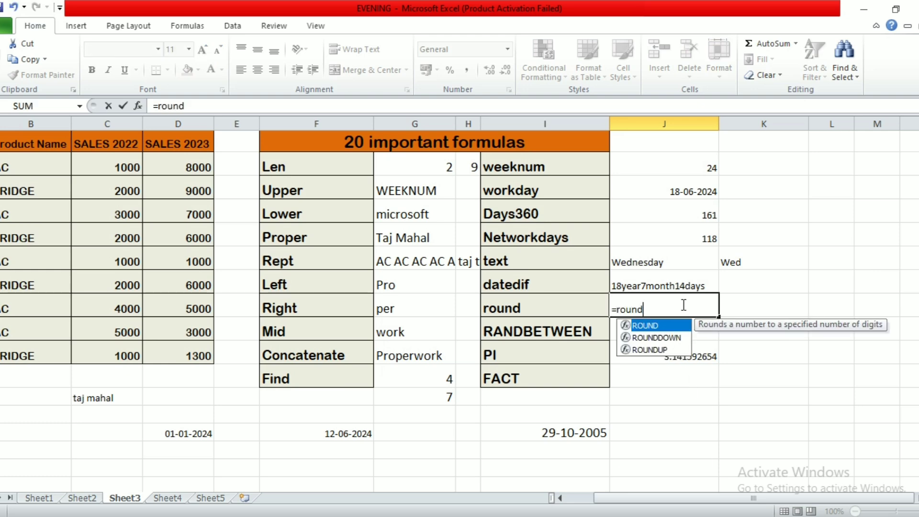
text(()
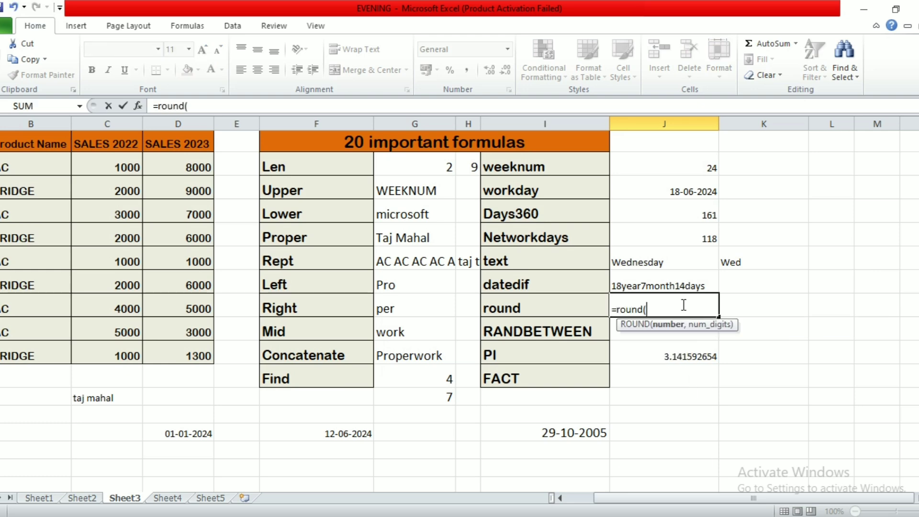
click(673, 356)
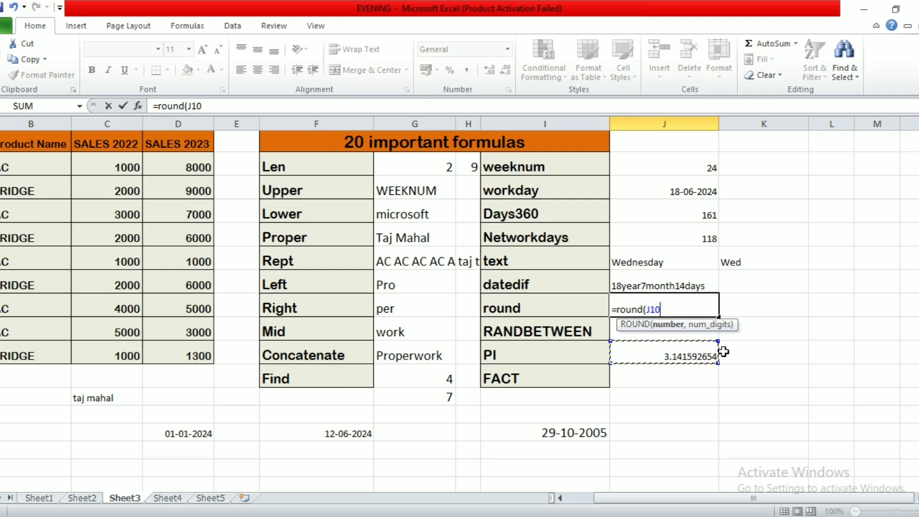
text(,2)
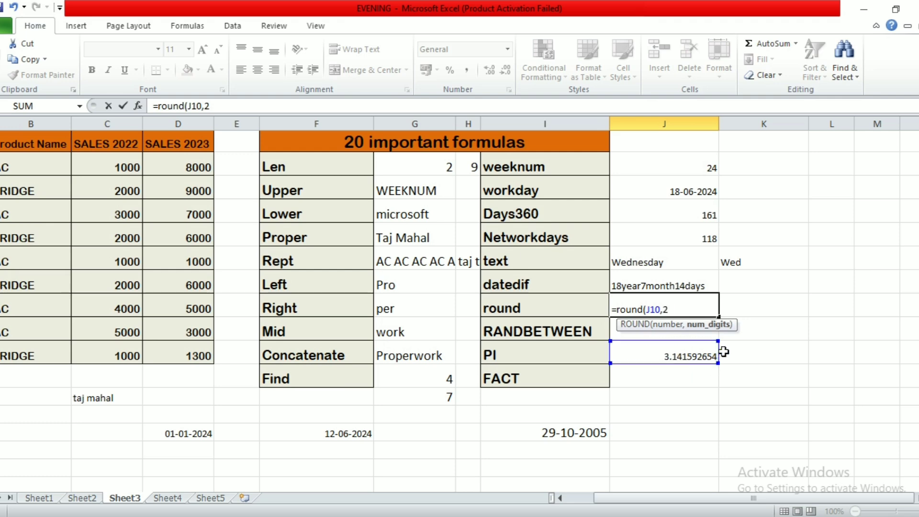
text())
key(Return)
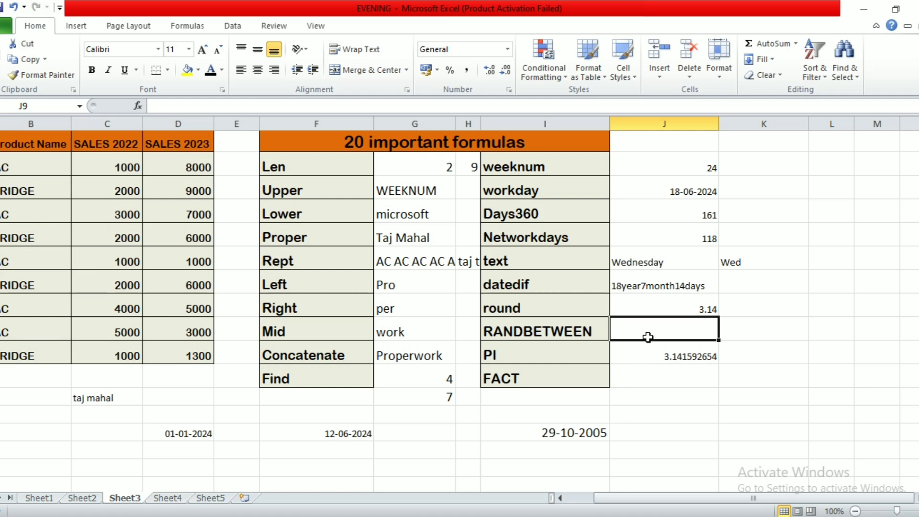
Fill the range E19:I28 in one go with a RANDBETWEEN formula from 90 to 100
scroll(638, 398, down, 3)
drag(244, 308, 541, 452)
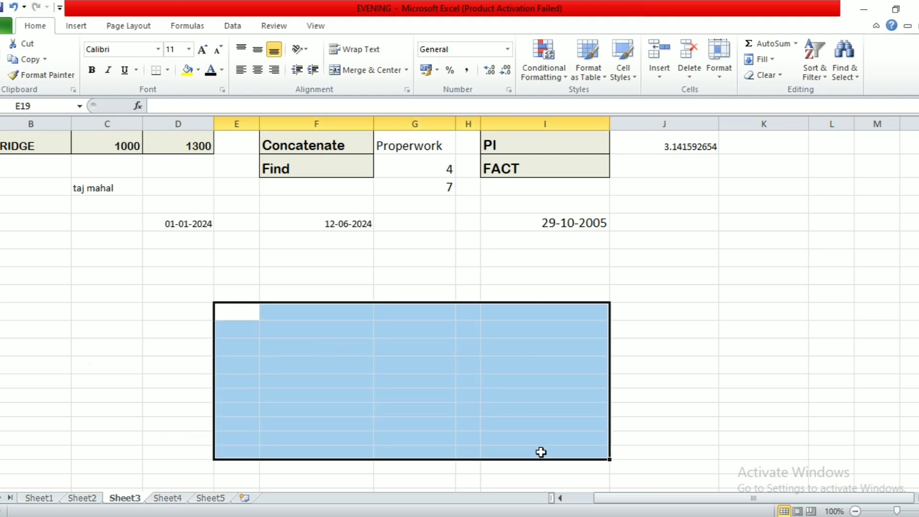
text(=ra)
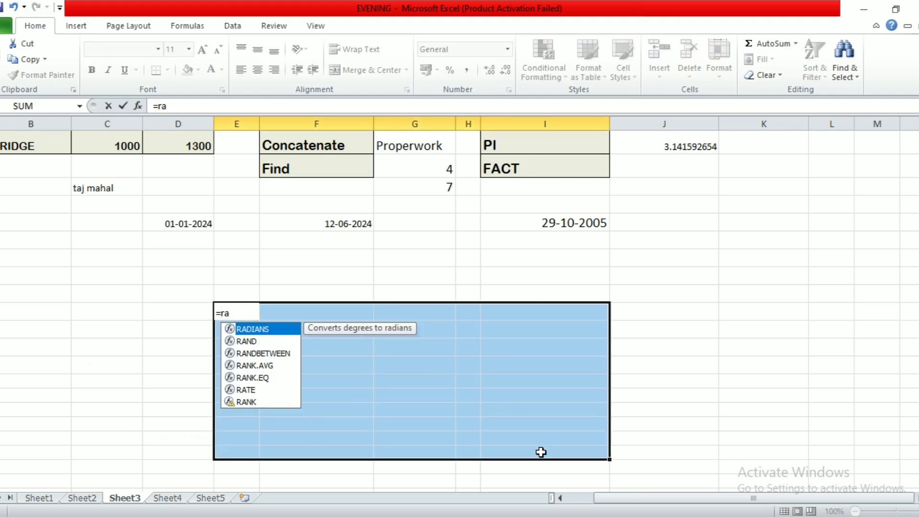
text(nd)
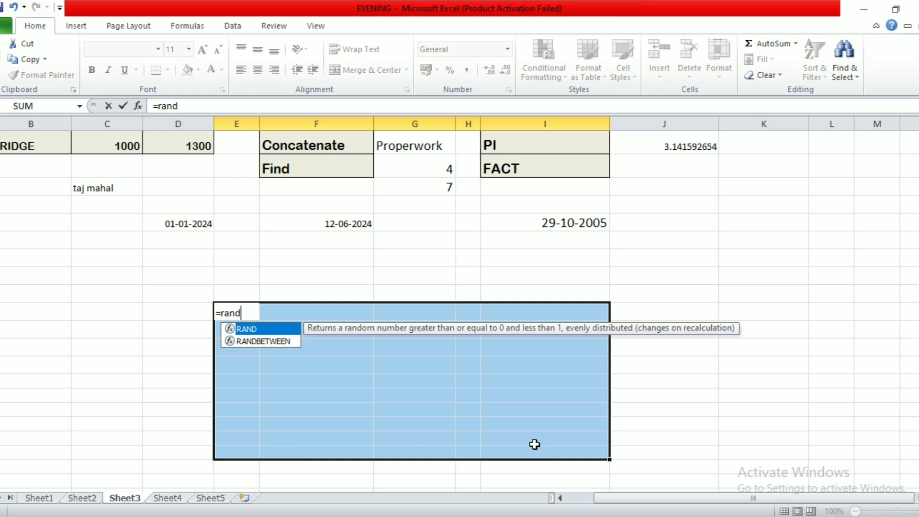
double_click(267, 342)
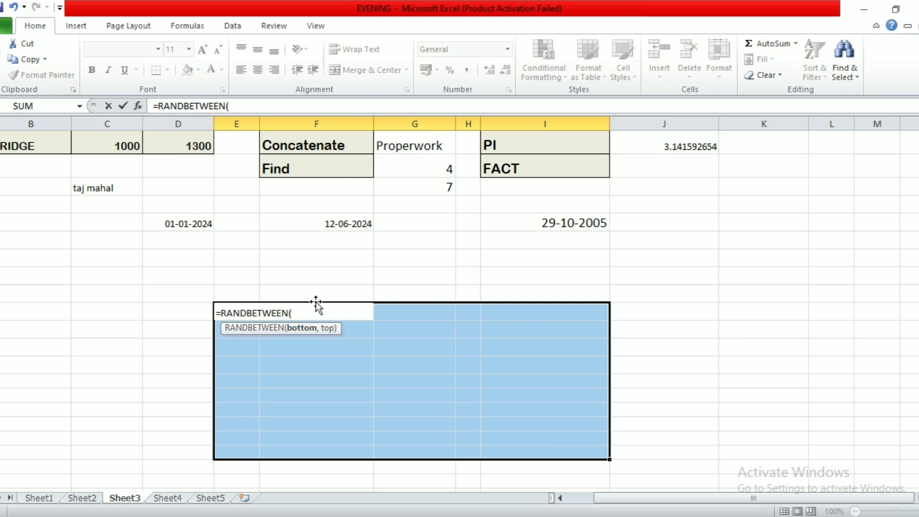
text(90)
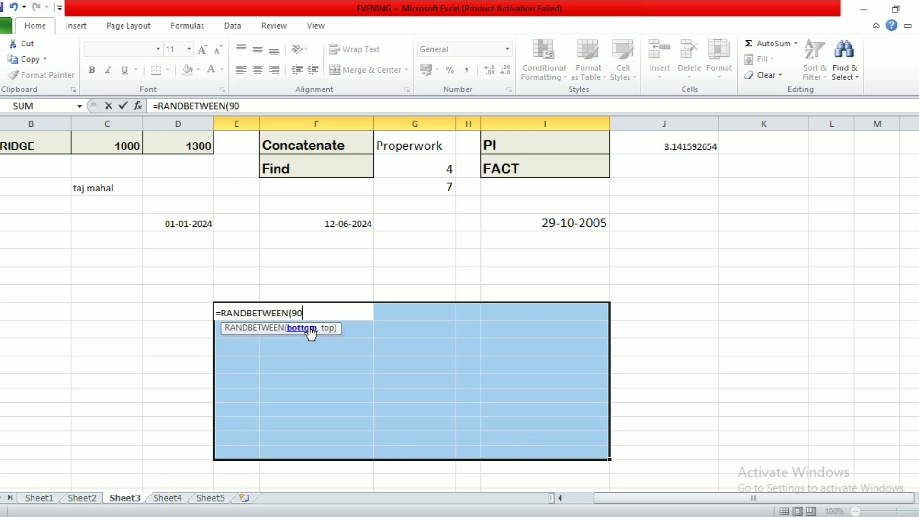
text(,)
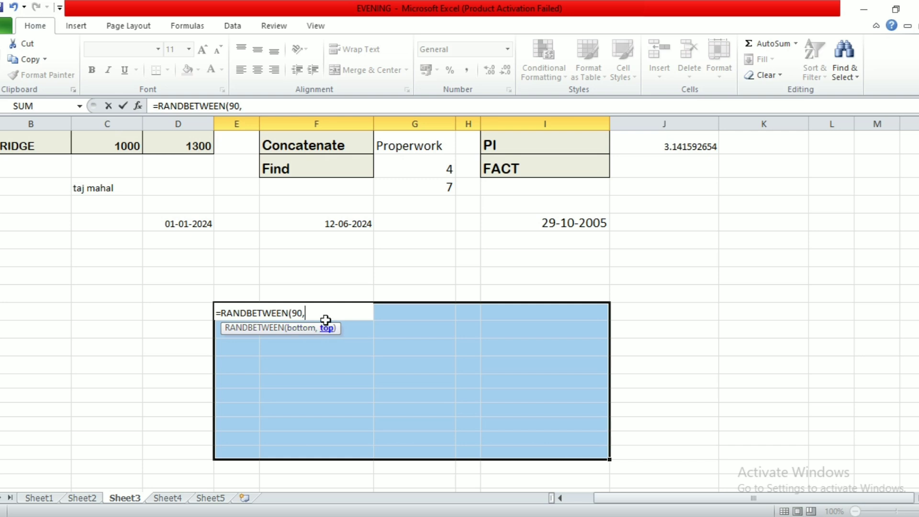
text(100))
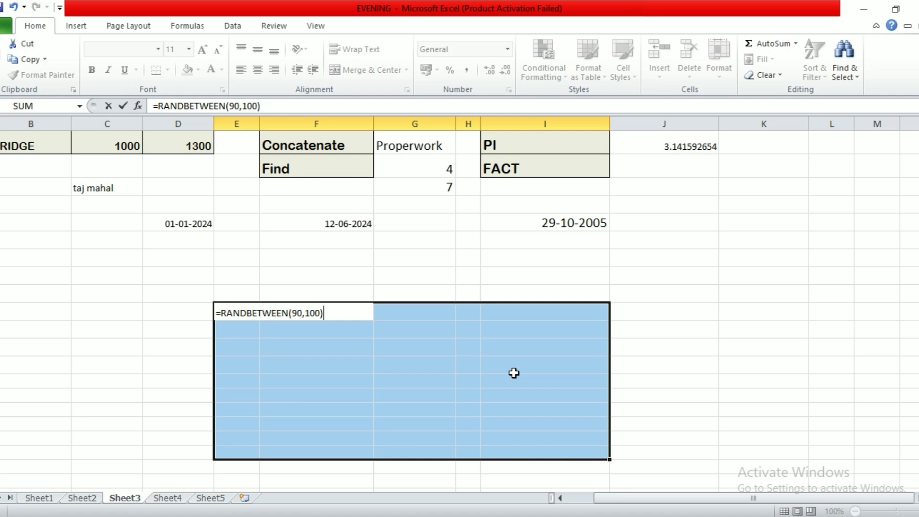
key(ctrl+Return)
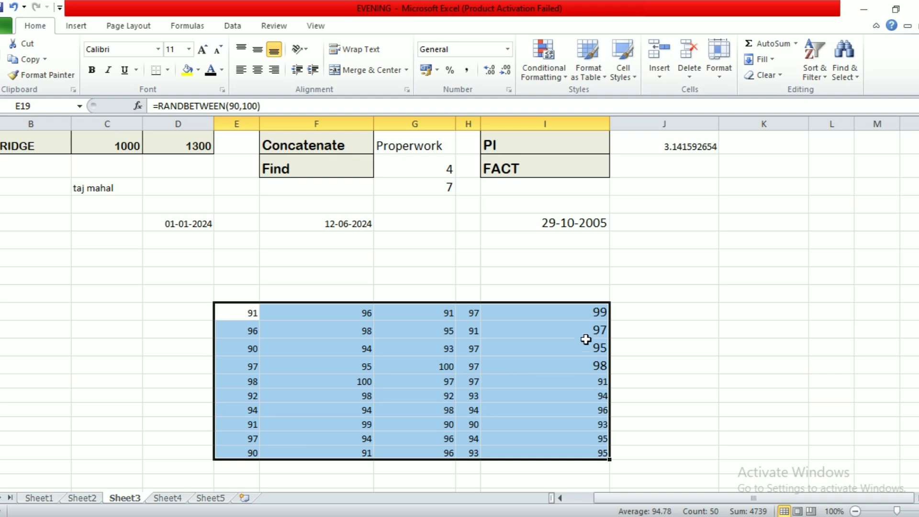
Enter a FACT formula in J11, beside the FACT label, for the factorial of 5
scroll(587, 338, up, 3)
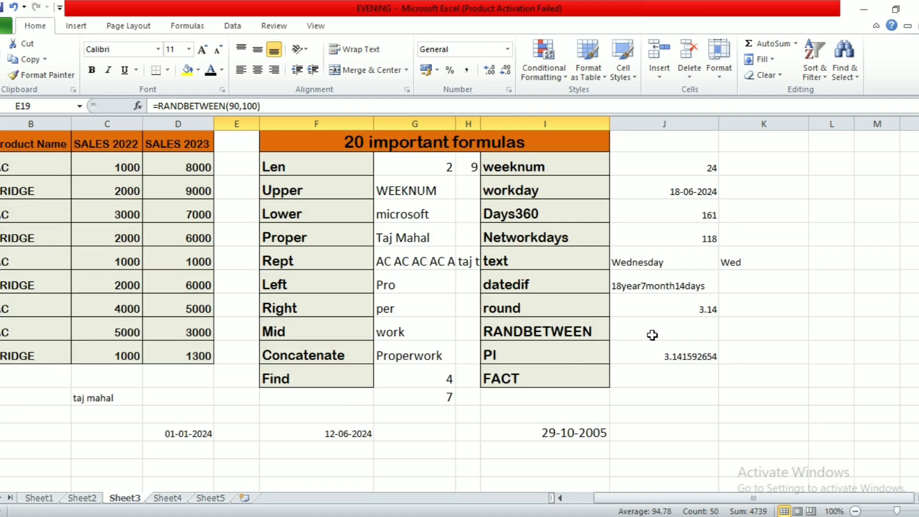
double_click(653, 375)
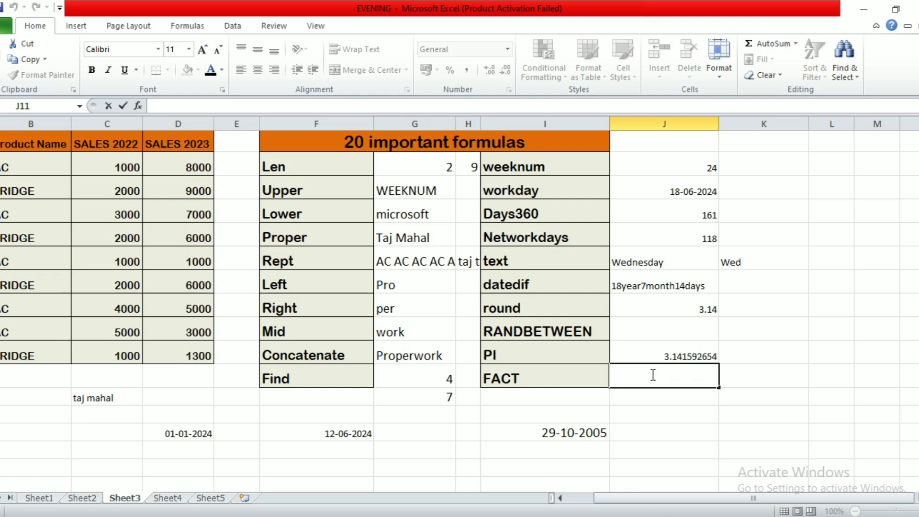
text(=fact)
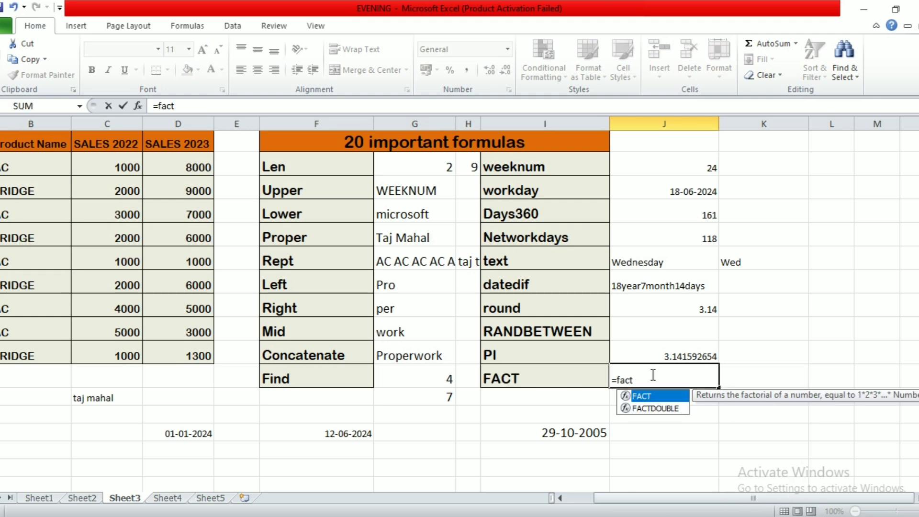
text(()
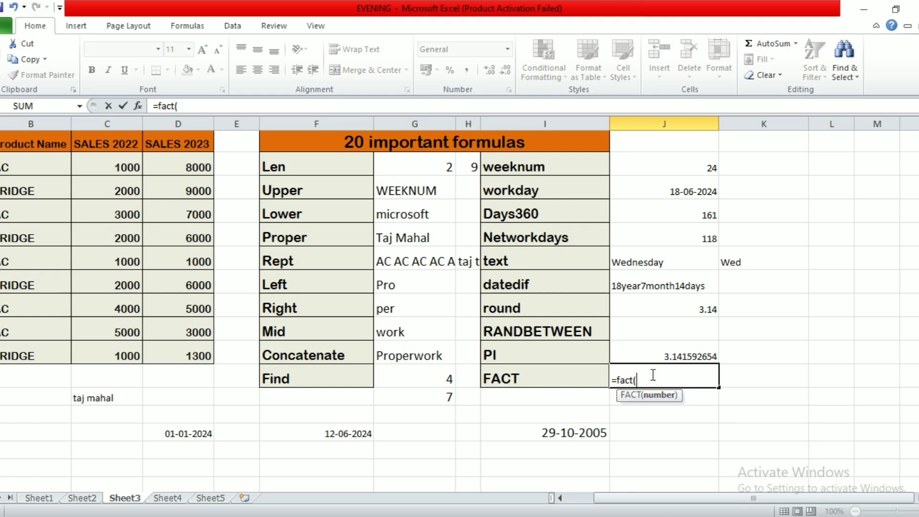
text(5))
key(Return)
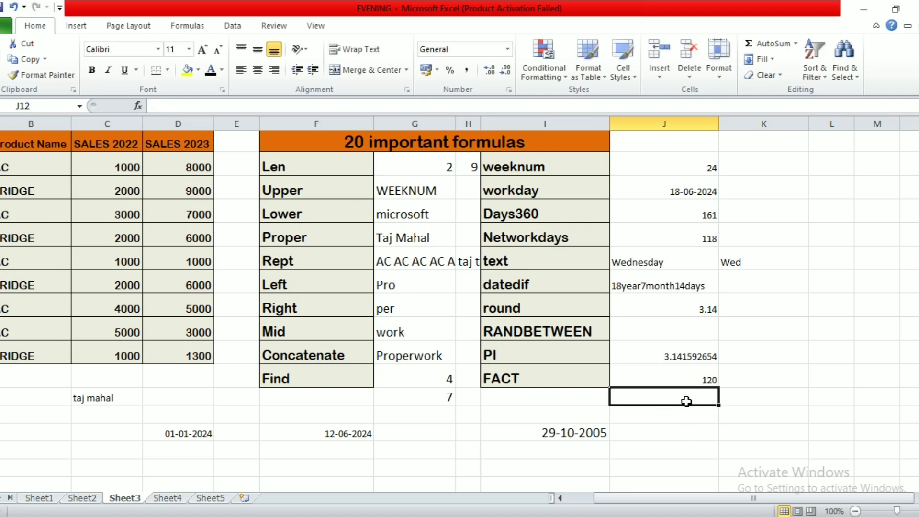
Enter the multiplication =1*2*3*4 in J12, below the FACT result
text(=)
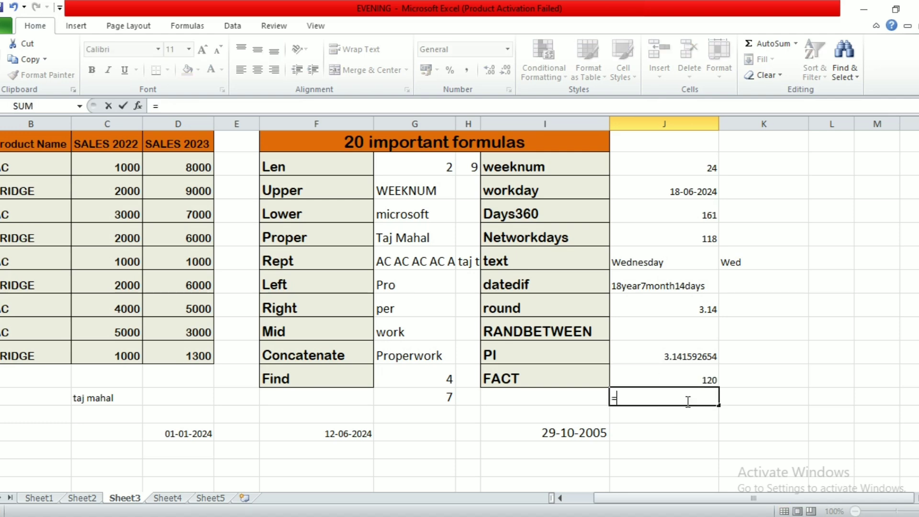
text(1*2*#)
key(BackSpace)
text(3)
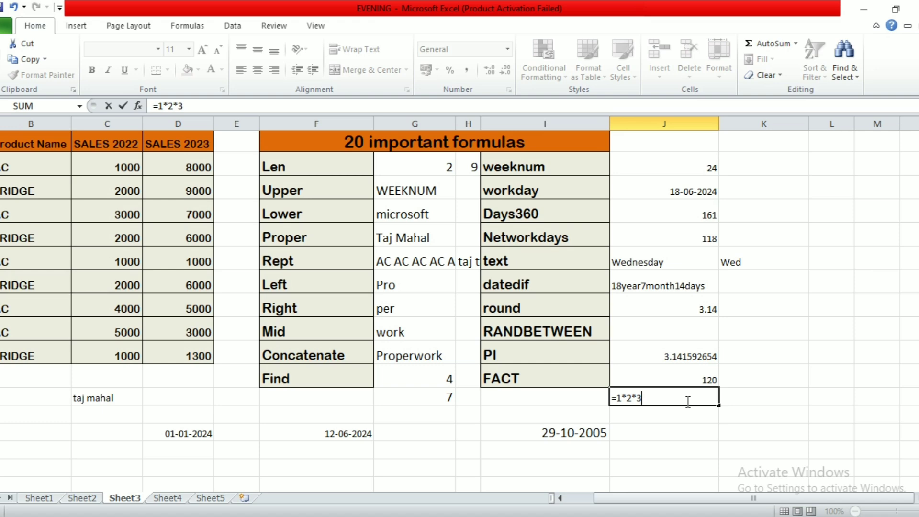
text(*4)
key(Return)
key(Return)
key(Return)
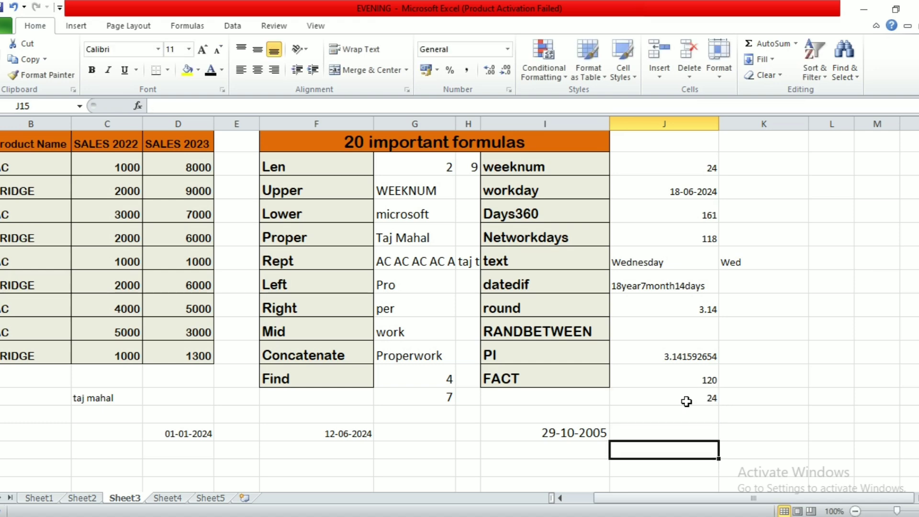
key(Return)
Extend the multiplication formula in J12 with *5
click(686, 401)
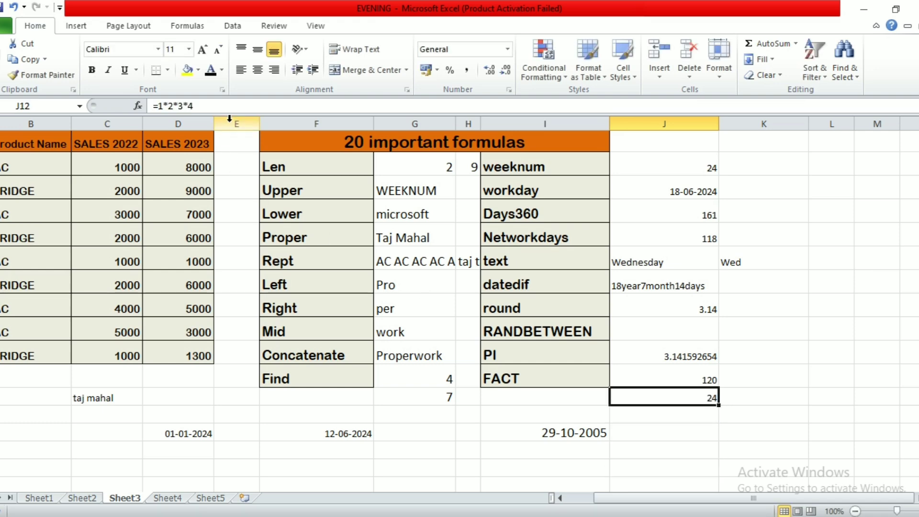
double_click(700, 396)
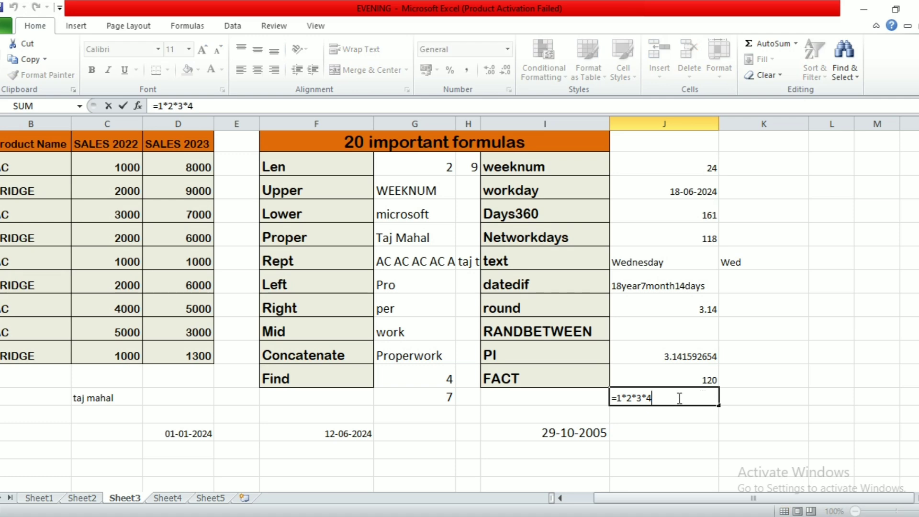
text(*5)
key(Return)
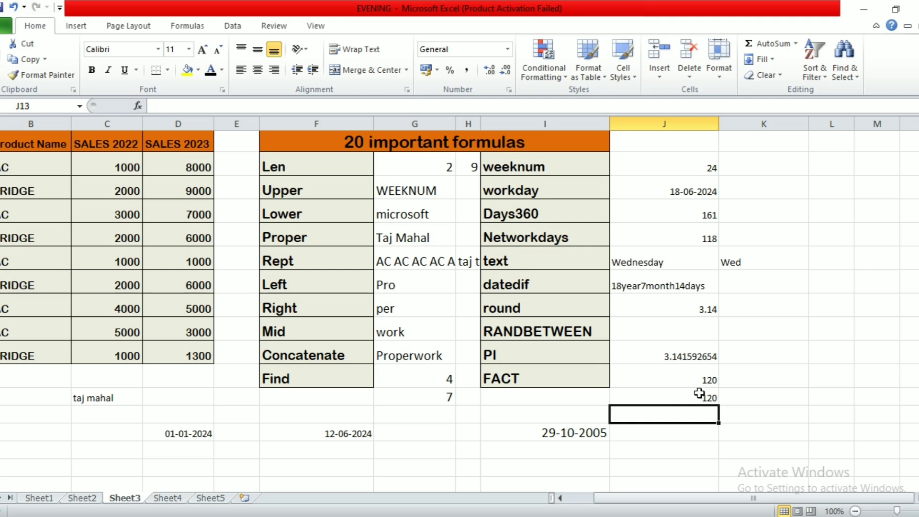
Enter a second FACT formula in K11 for the factorial of 6
click(736, 379)
text(=fatc)
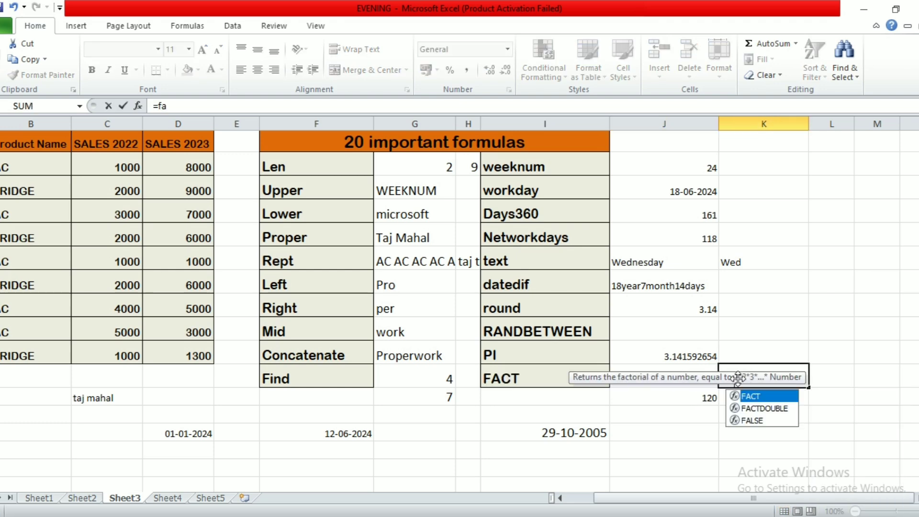
key(BackSpace)
key(BackSpace)
text(ct)
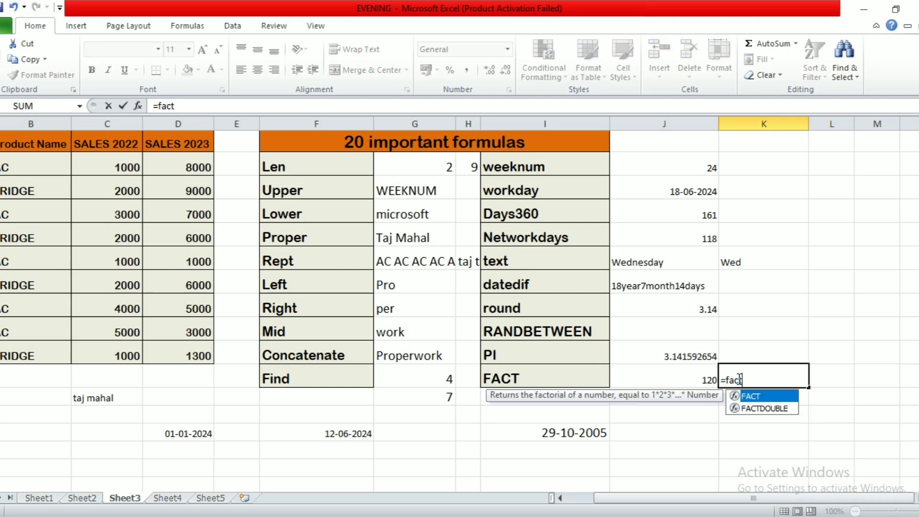
text(()
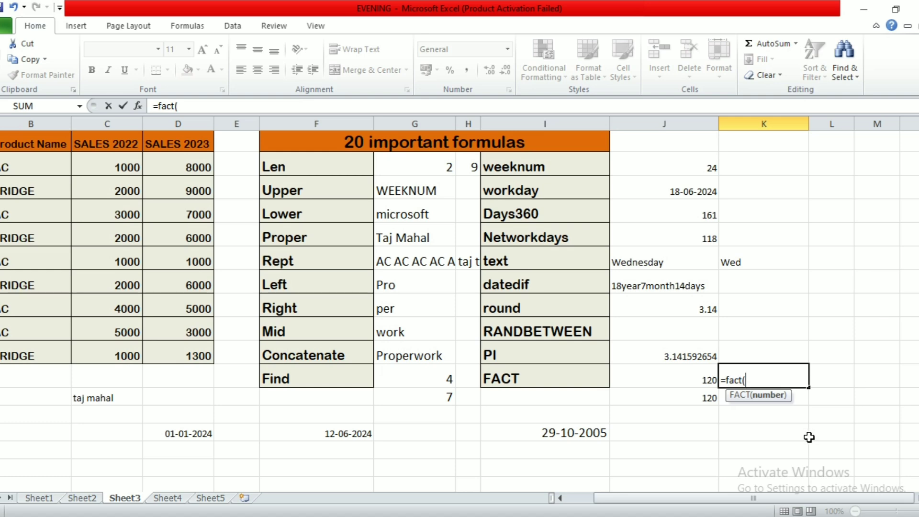
text(6))
key(Return)
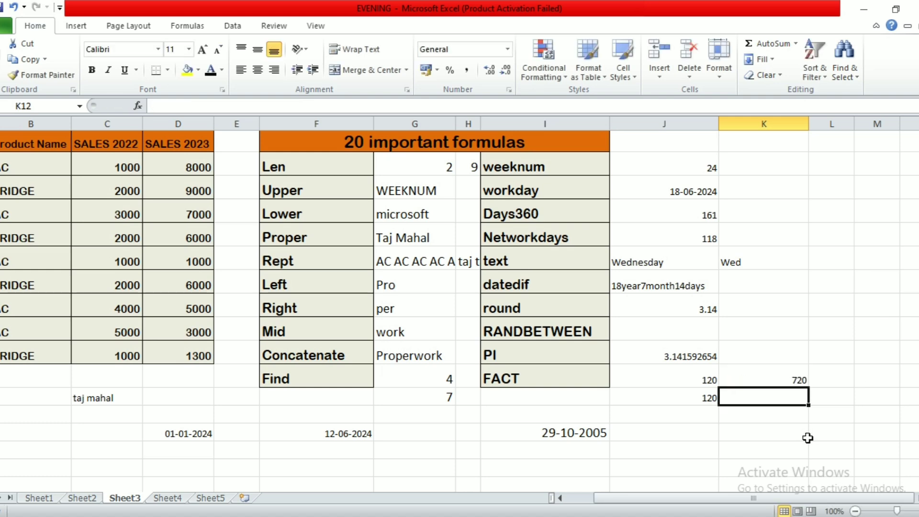
Enter the multiplication =1*2*3*4*5*6 in K12, below the second FACT result
text(=1)
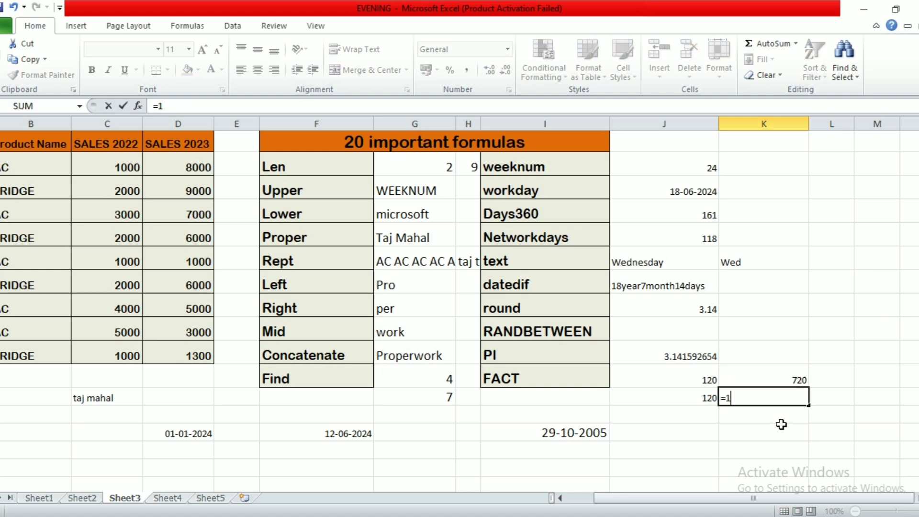
text(*2*3*4*5*6)
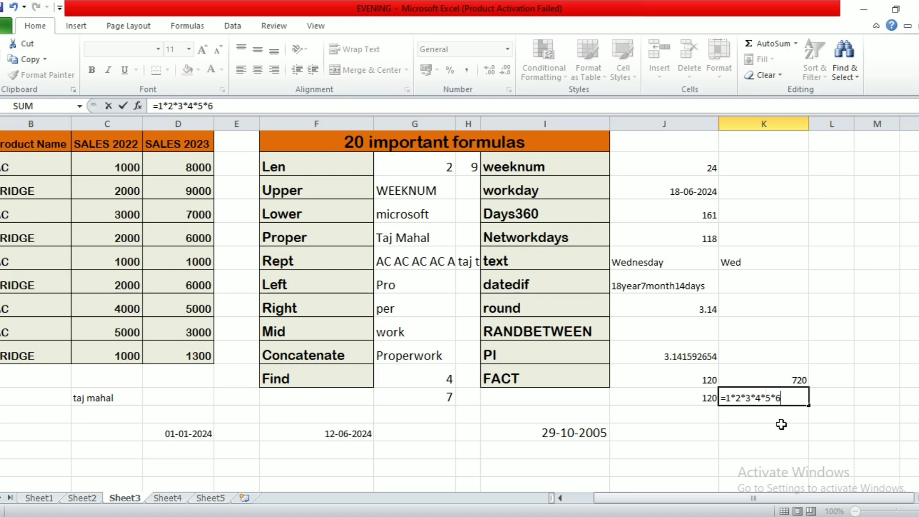
key(Return)
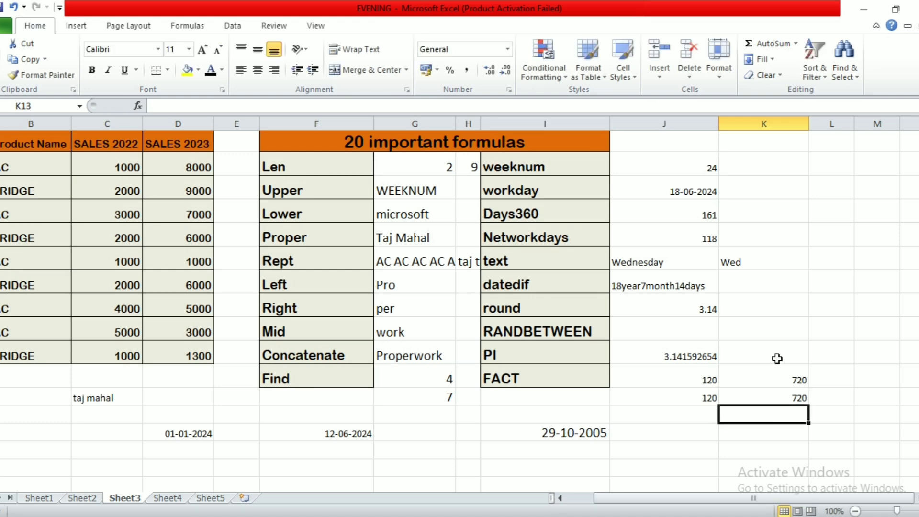
drag(308, 151, 381, 378)
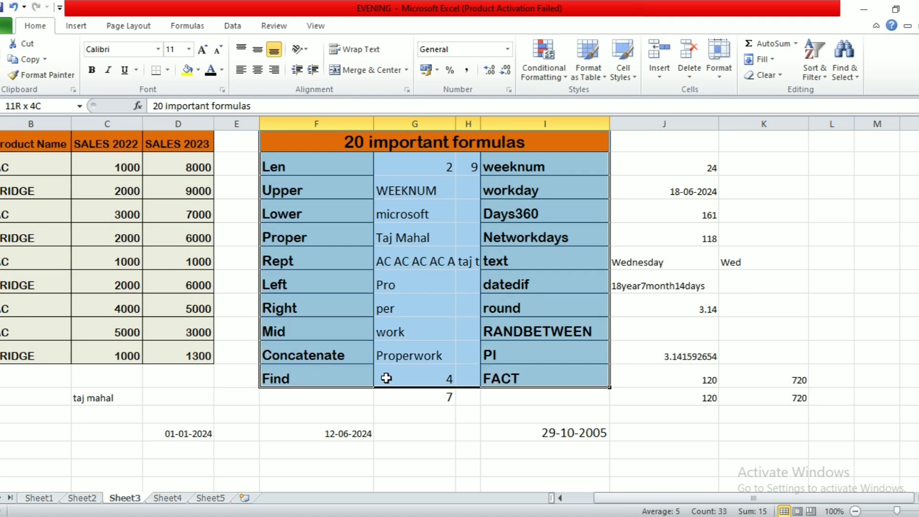
click(563, 300)
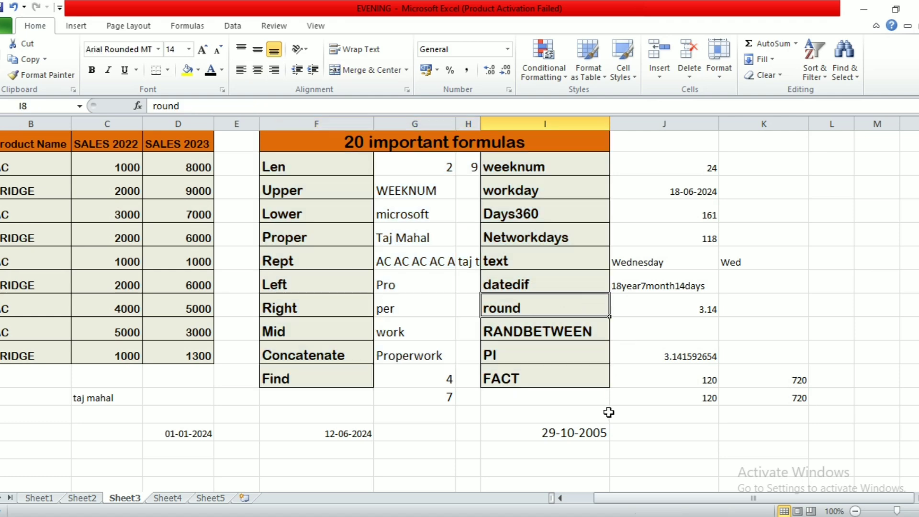
drag(89, 381, 790, 441)
click(601, 325)
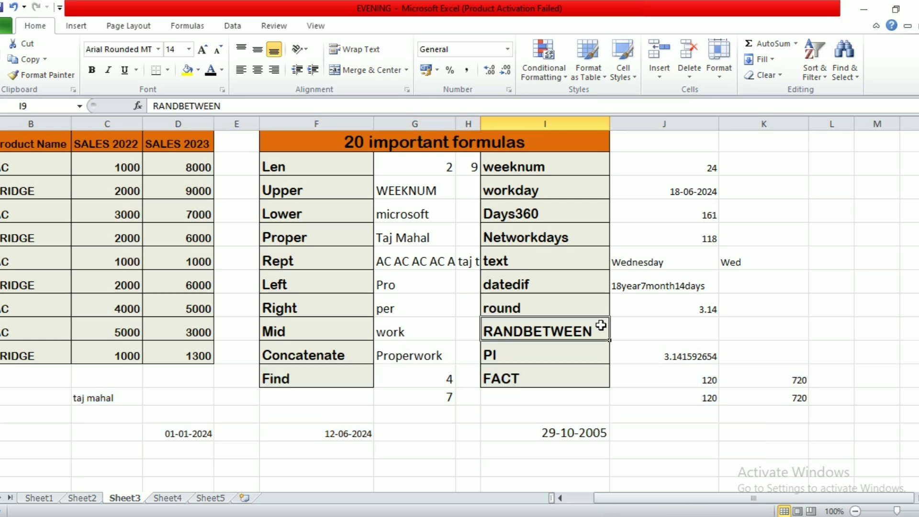